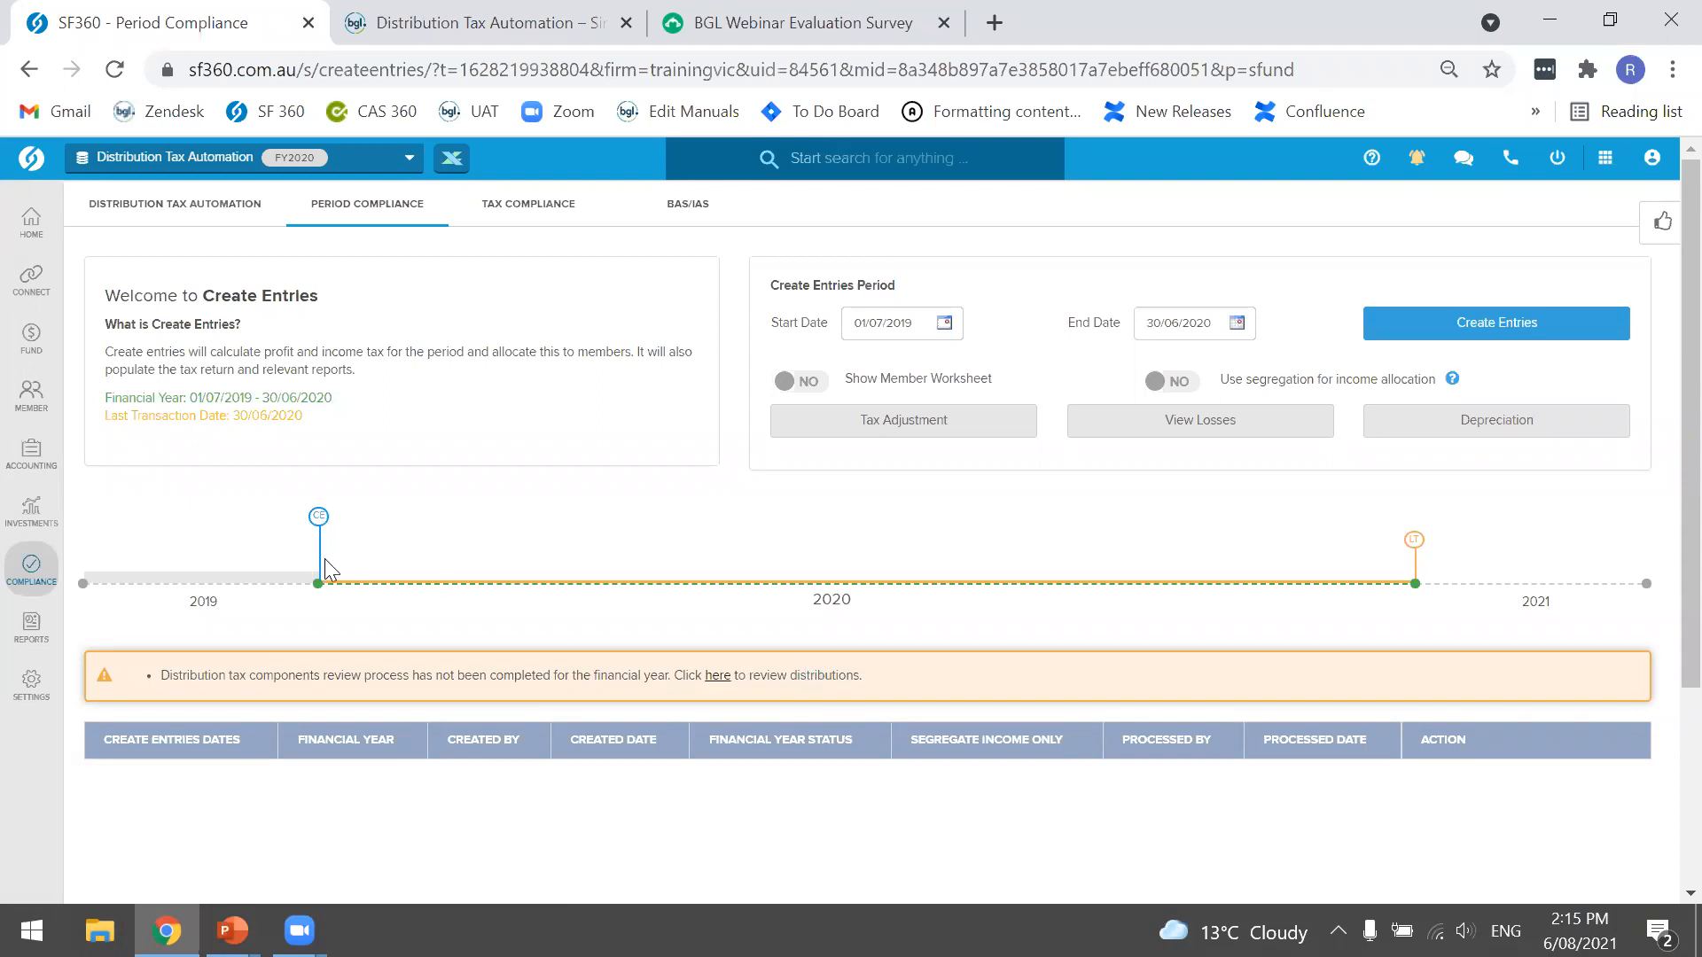
Open the Distribution Tax Automation page under Compliance and check the individual distribution transactions for TCL.AX Transurban Group
mouse_move(63, 567)
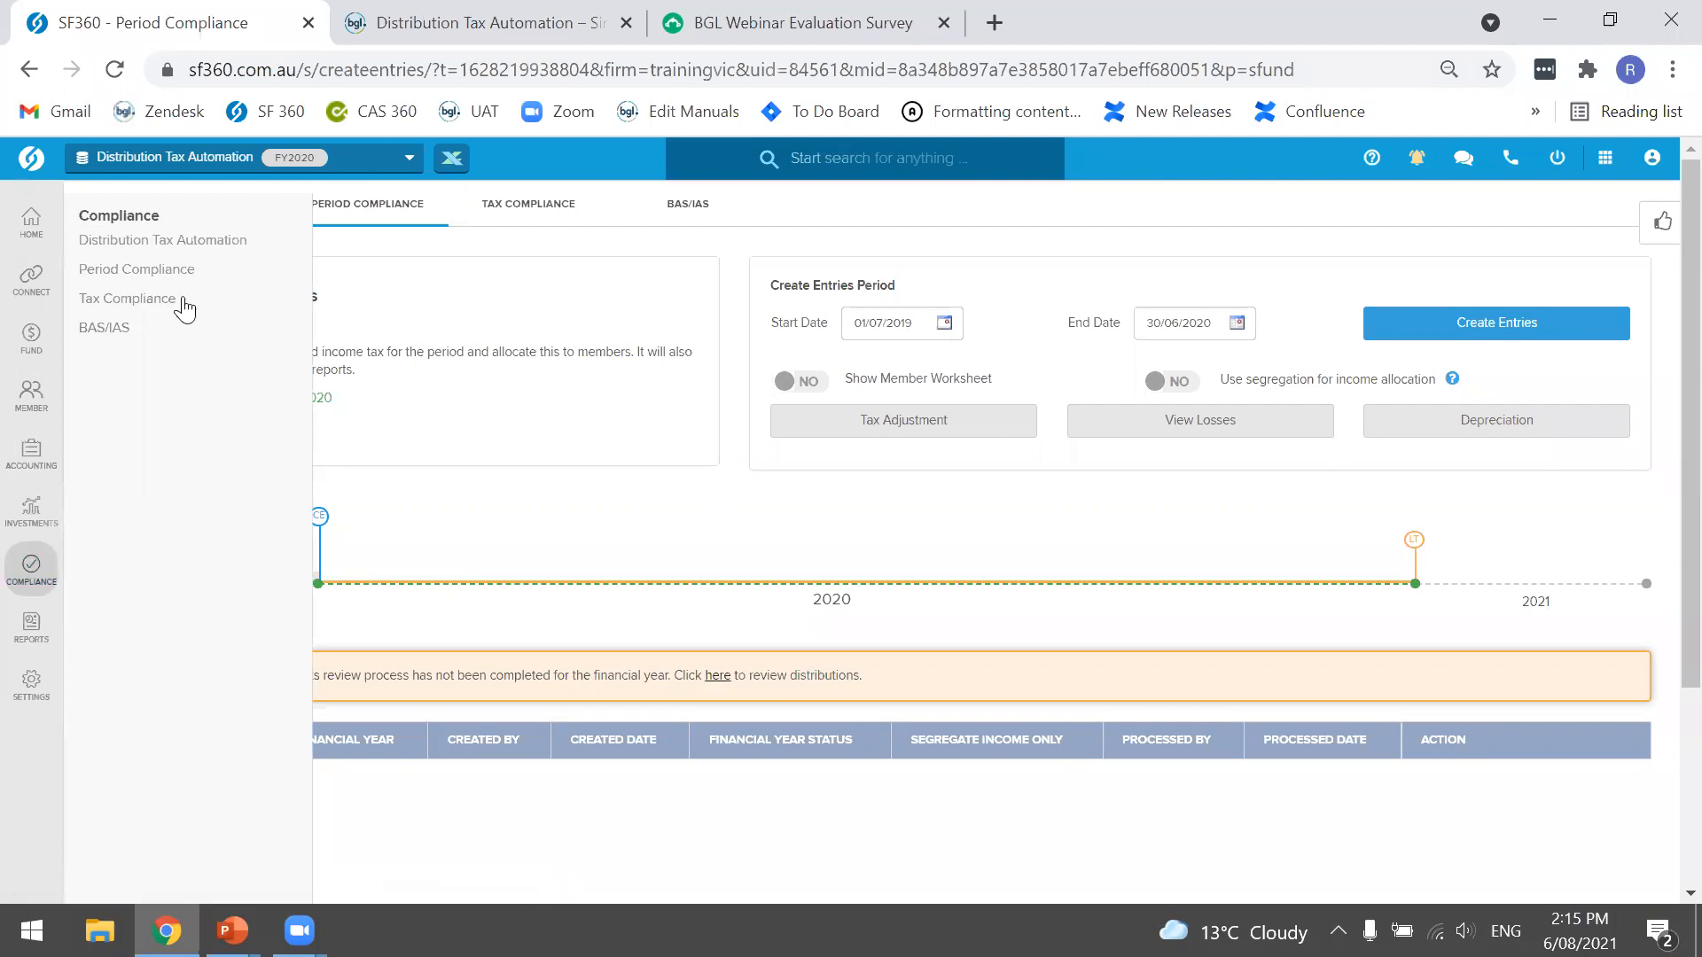
left_click(167, 241)
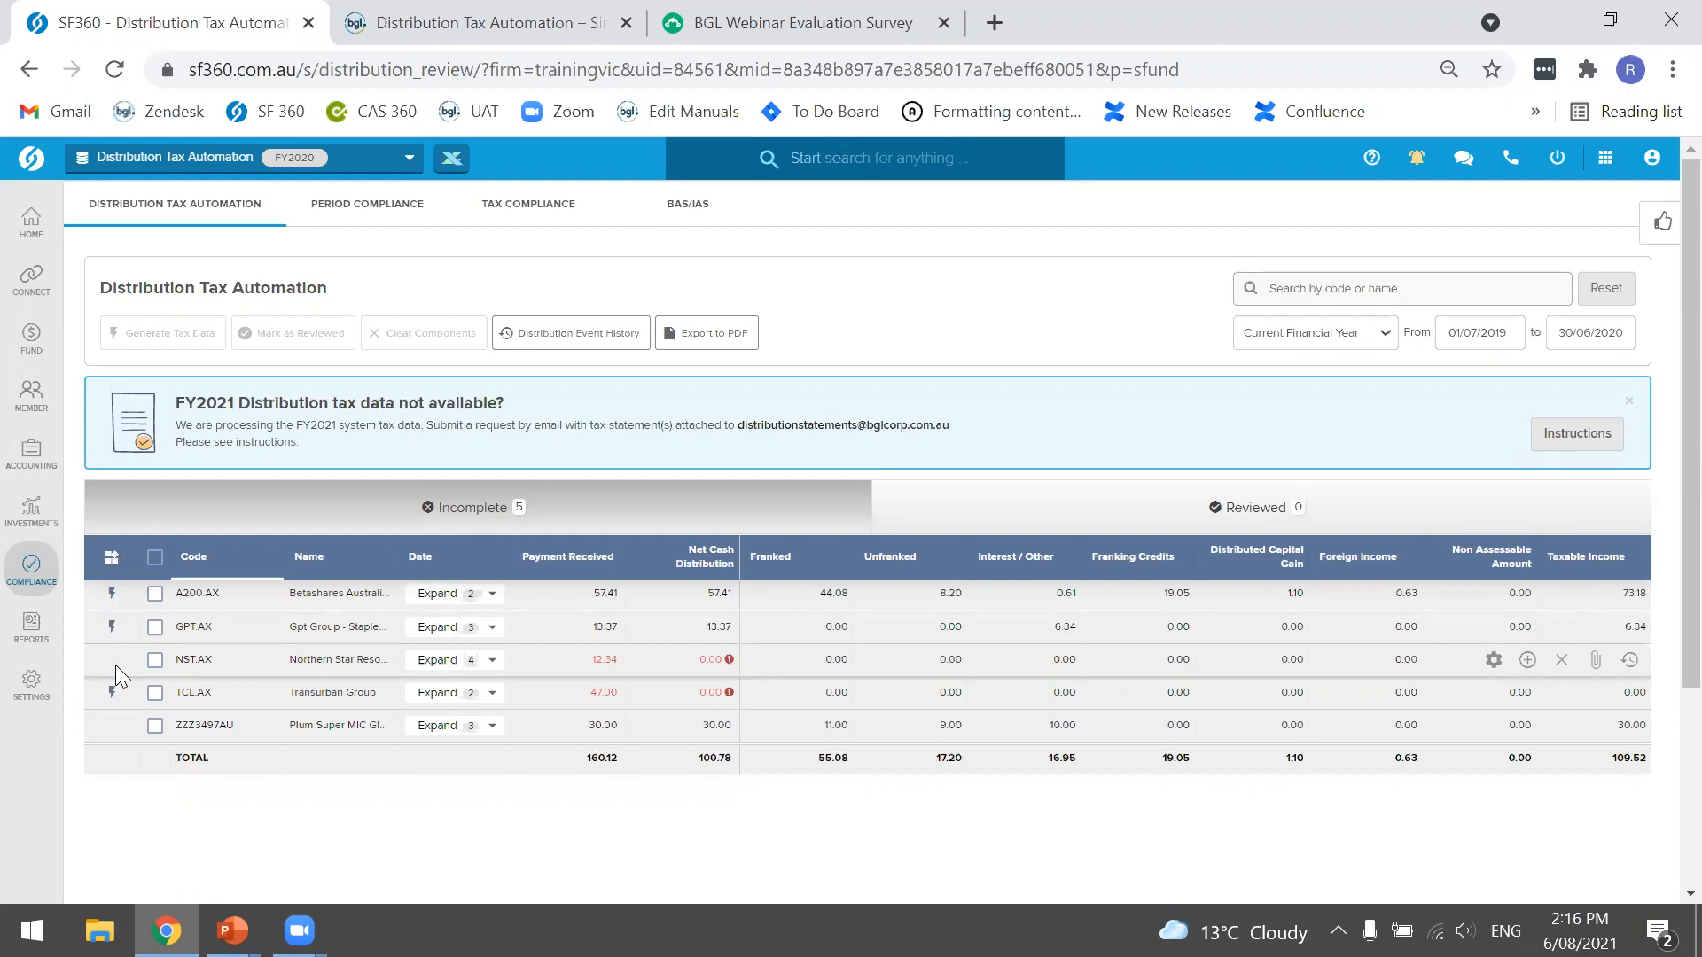
mouse_move(728, 661)
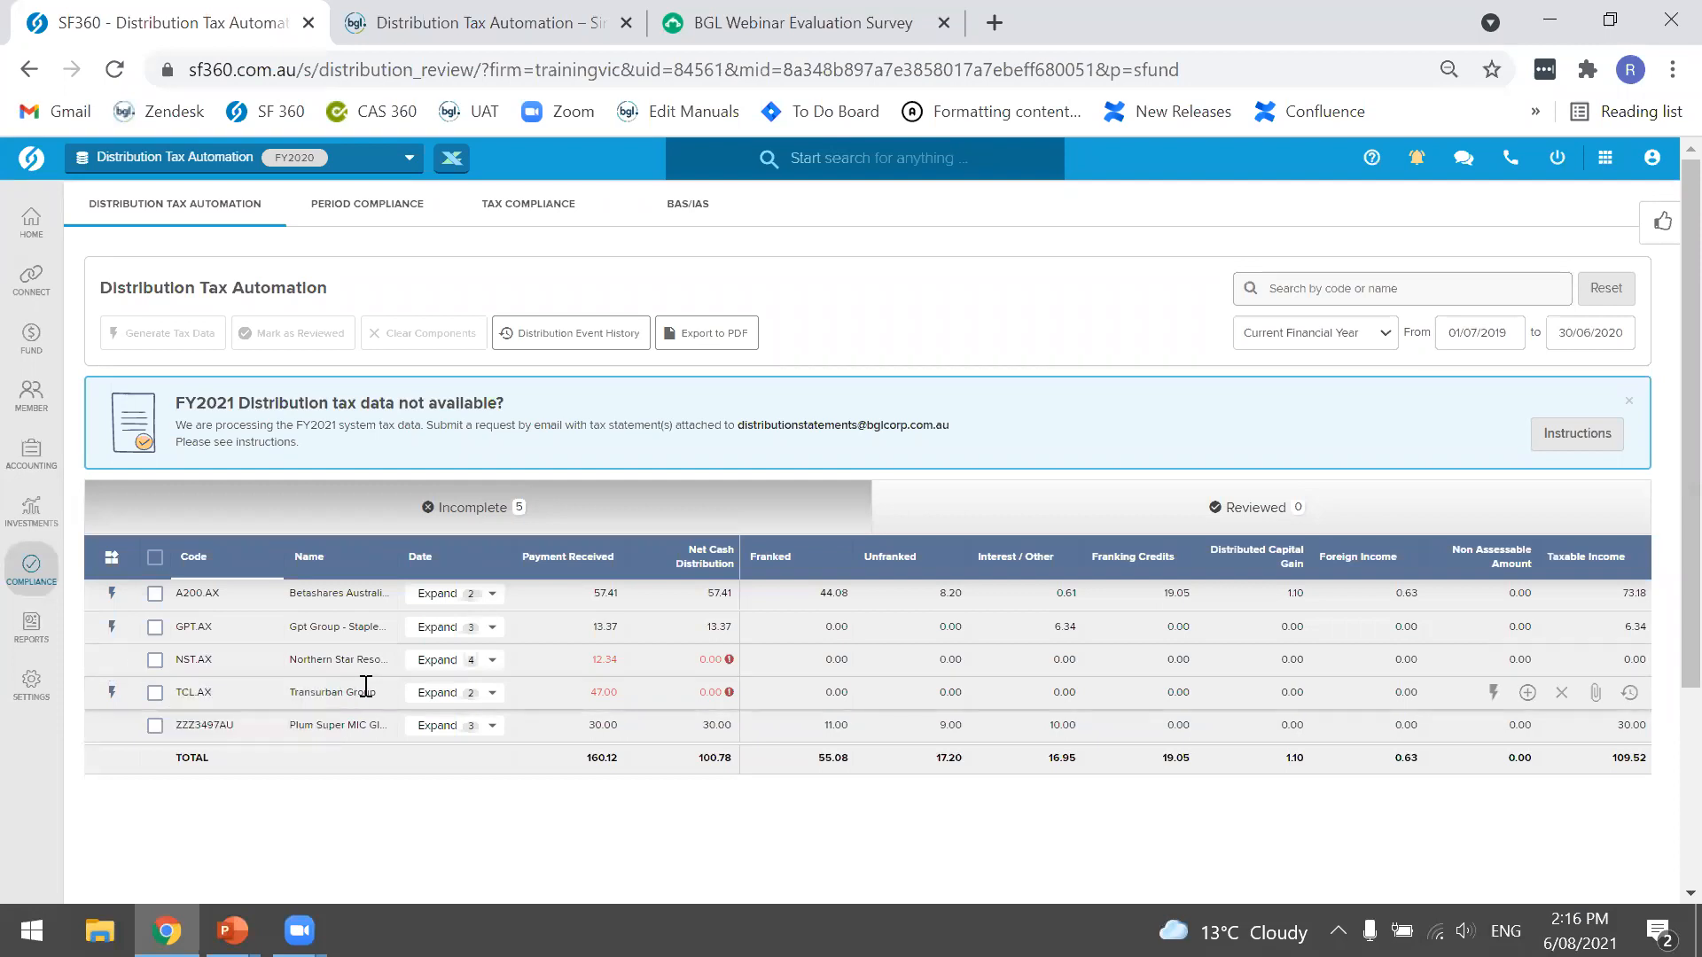
left_click(440, 693)
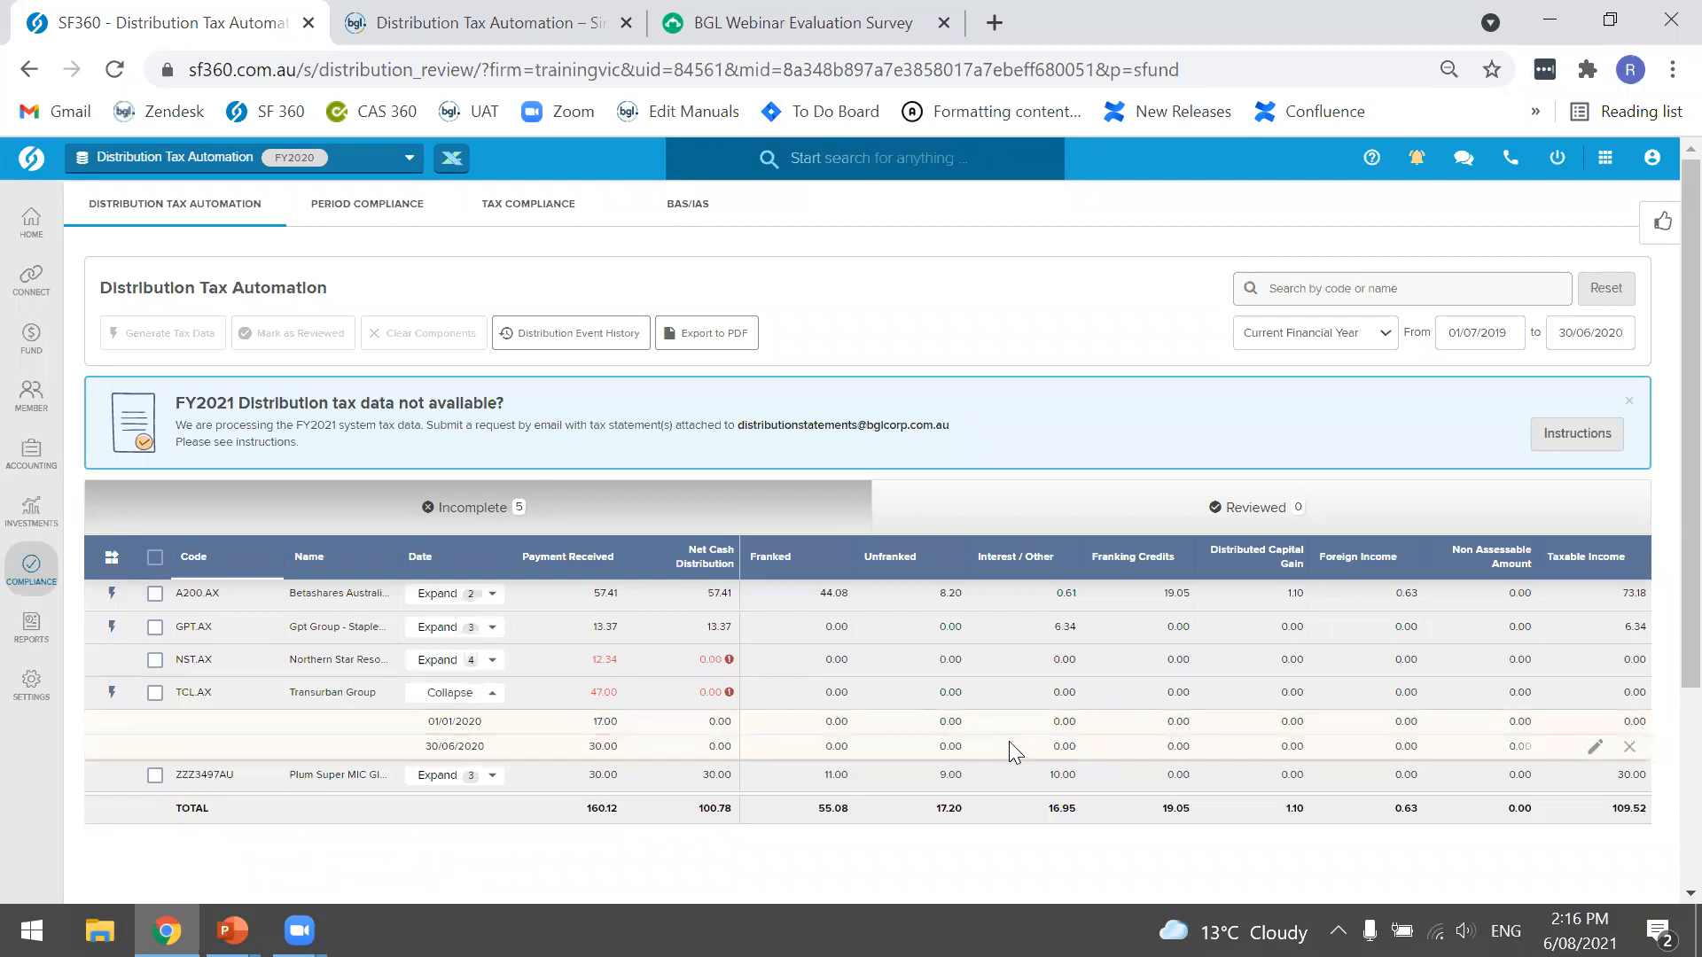
left_click(470, 695)
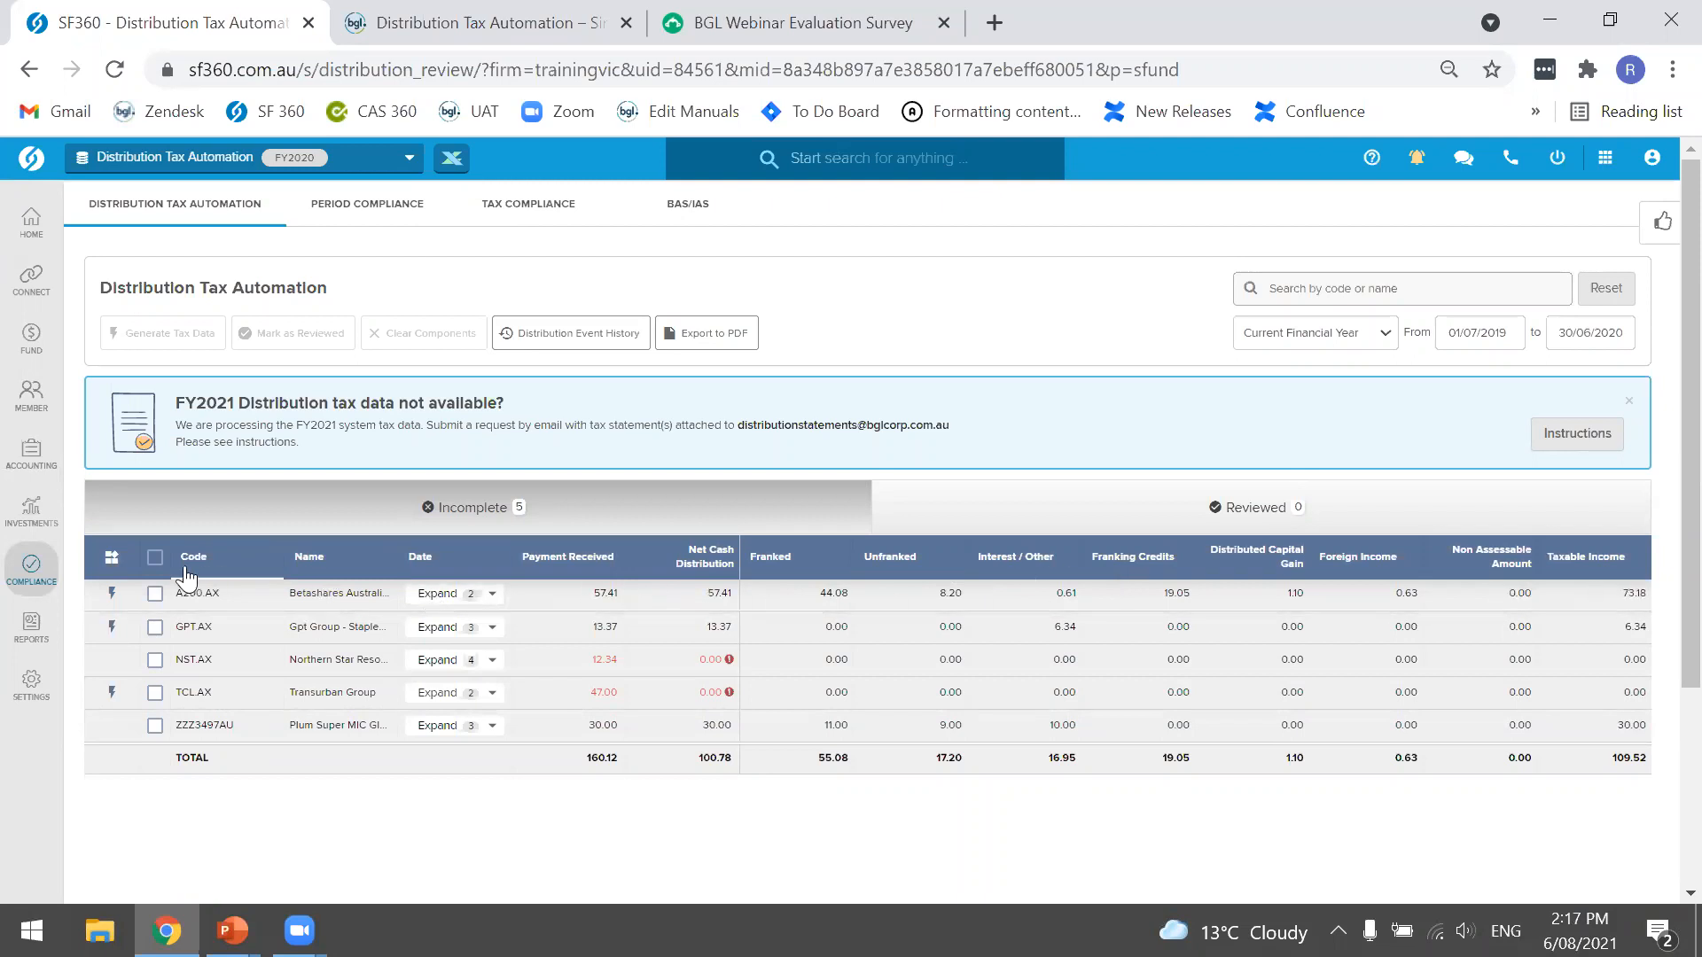
Try adding the Rate and CGT Concession columns to the distribution table and remove them again
left_click(112, 560)
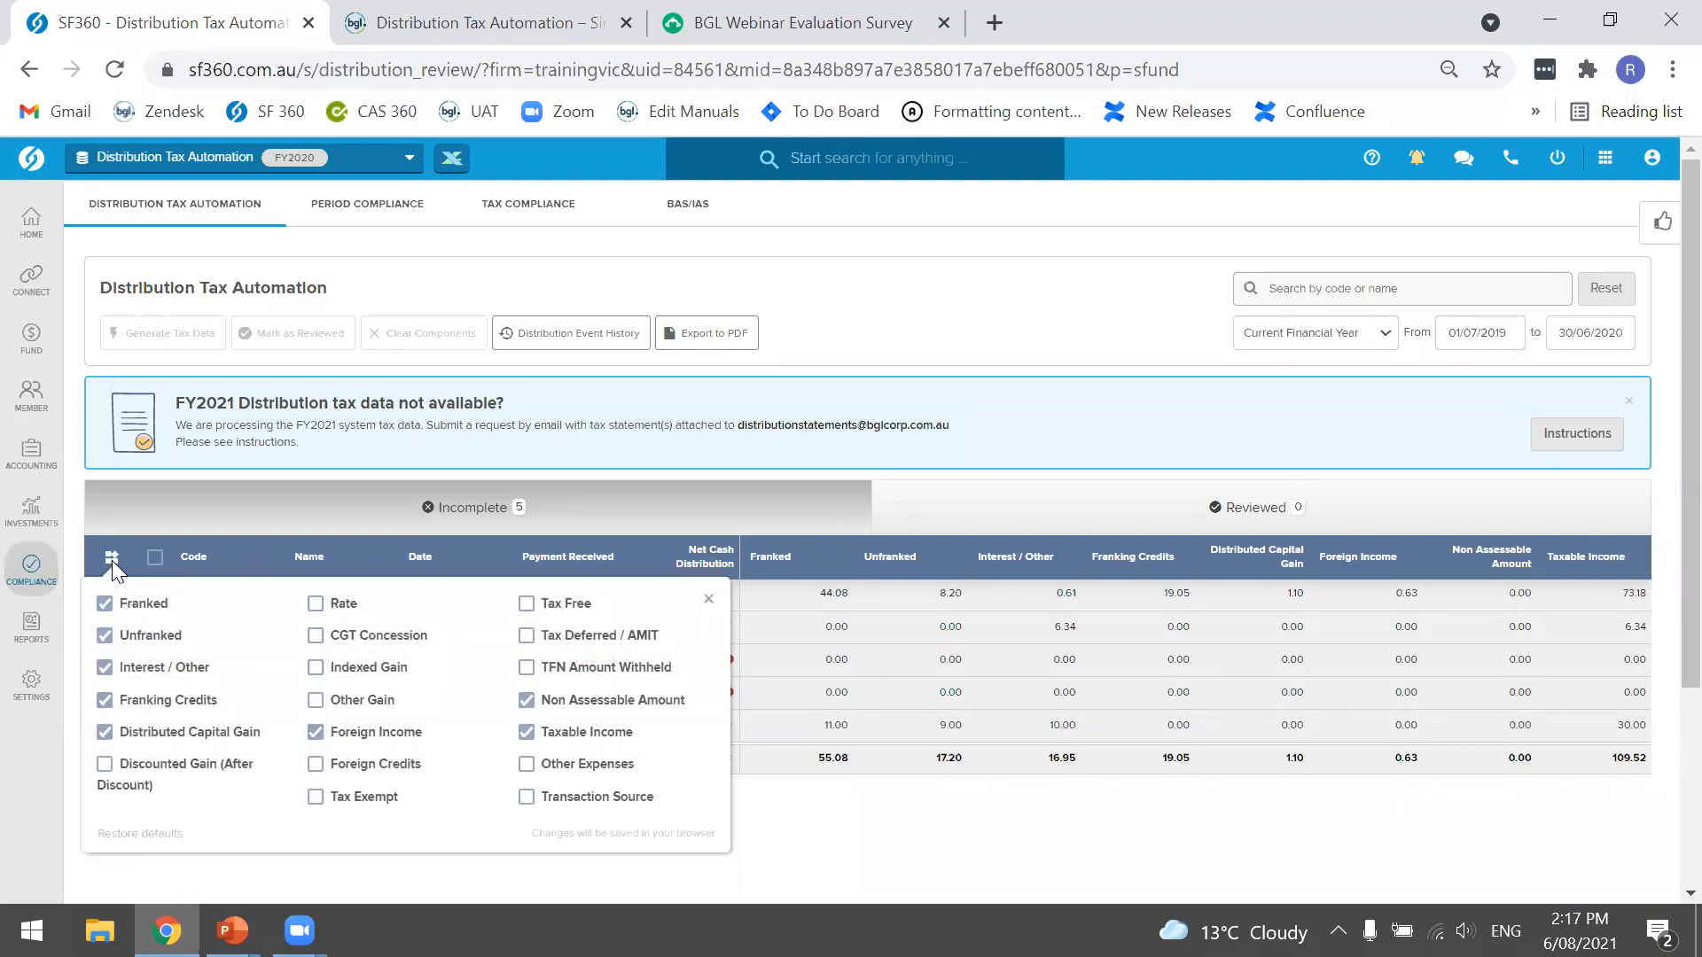
left_click(316, 608)
double_click(335, 633)
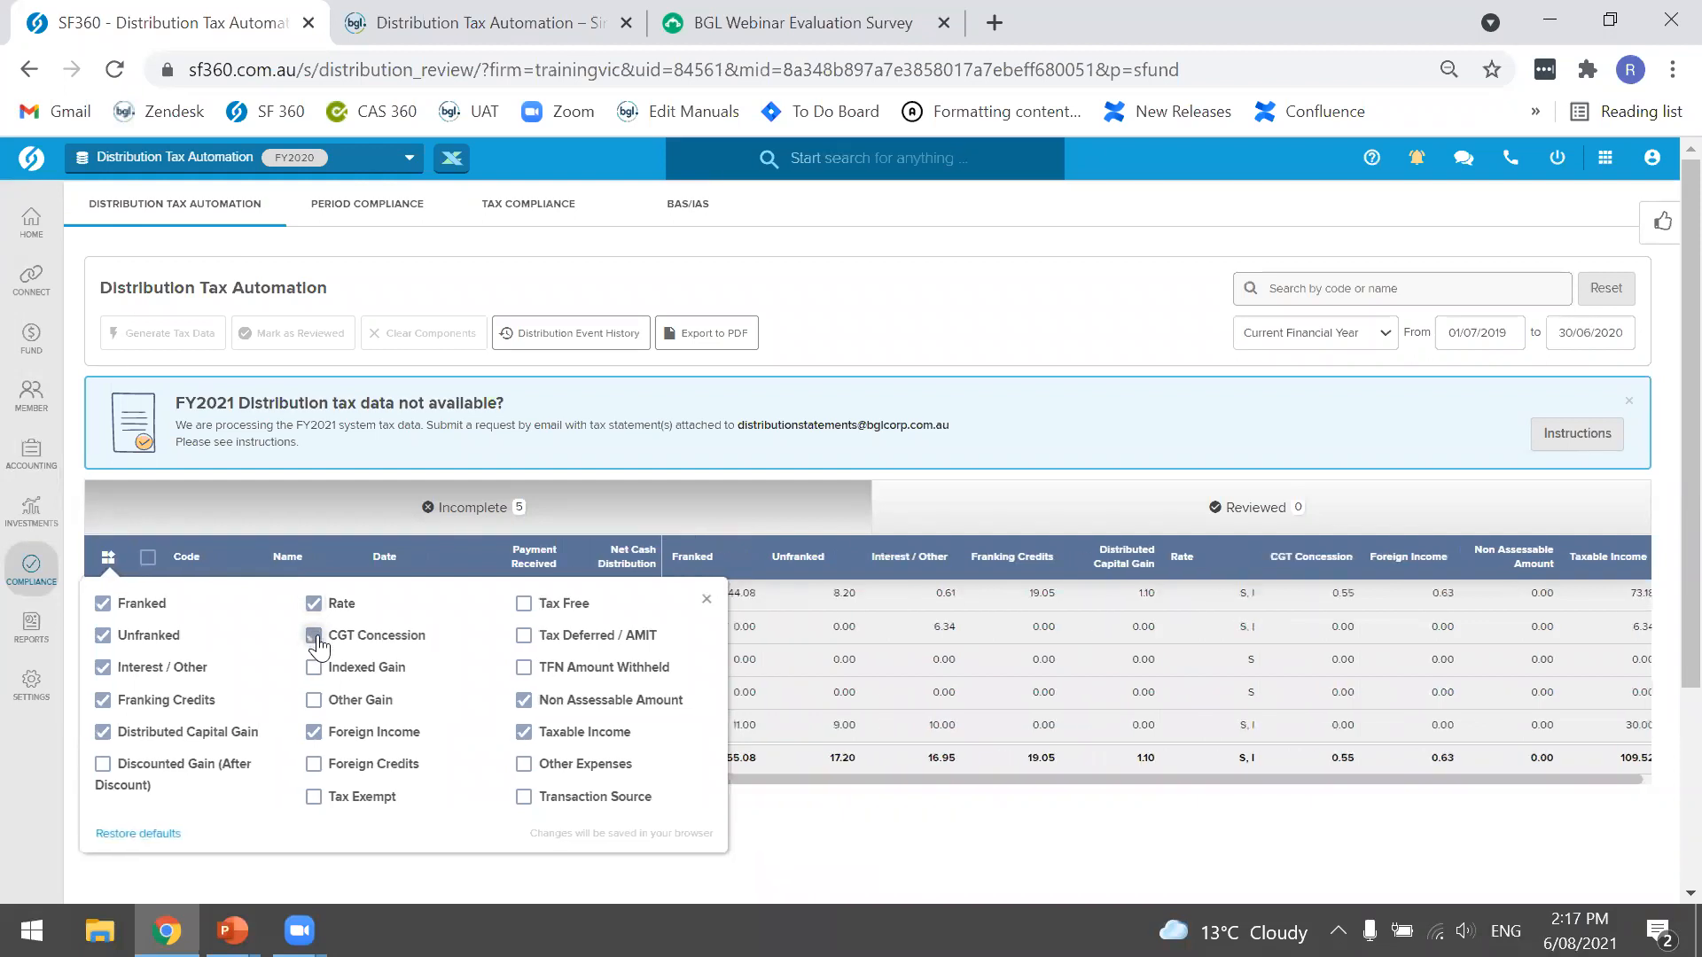
left_click(314, 606)
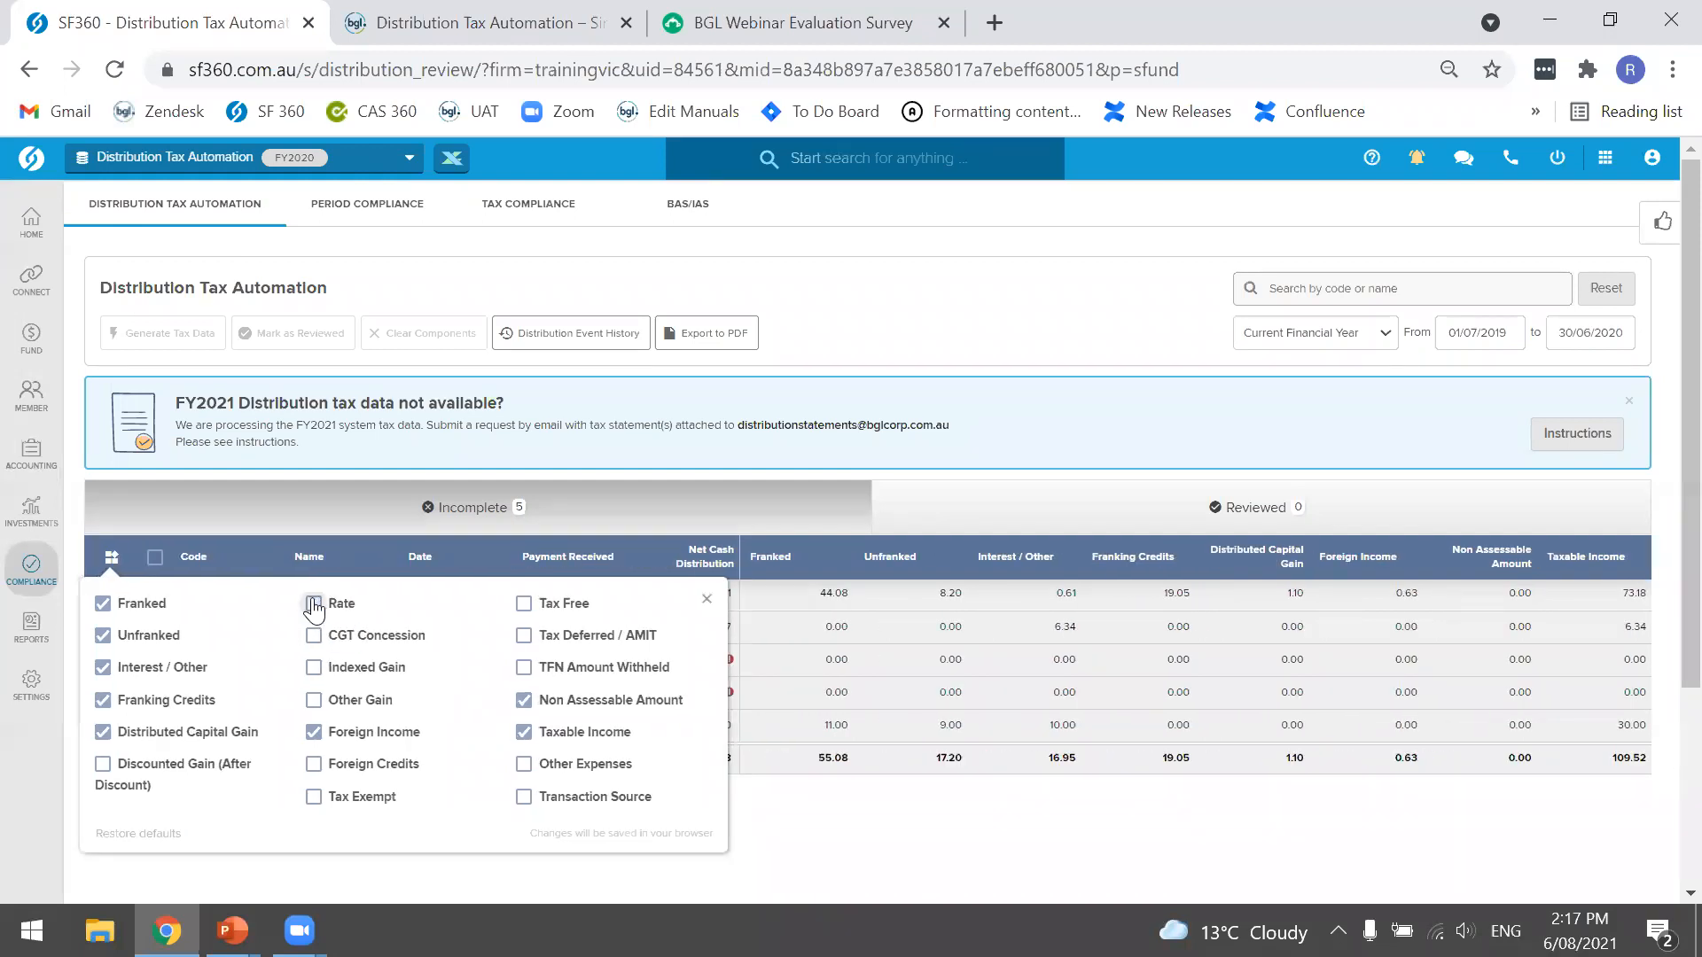
left_click(109, 559)
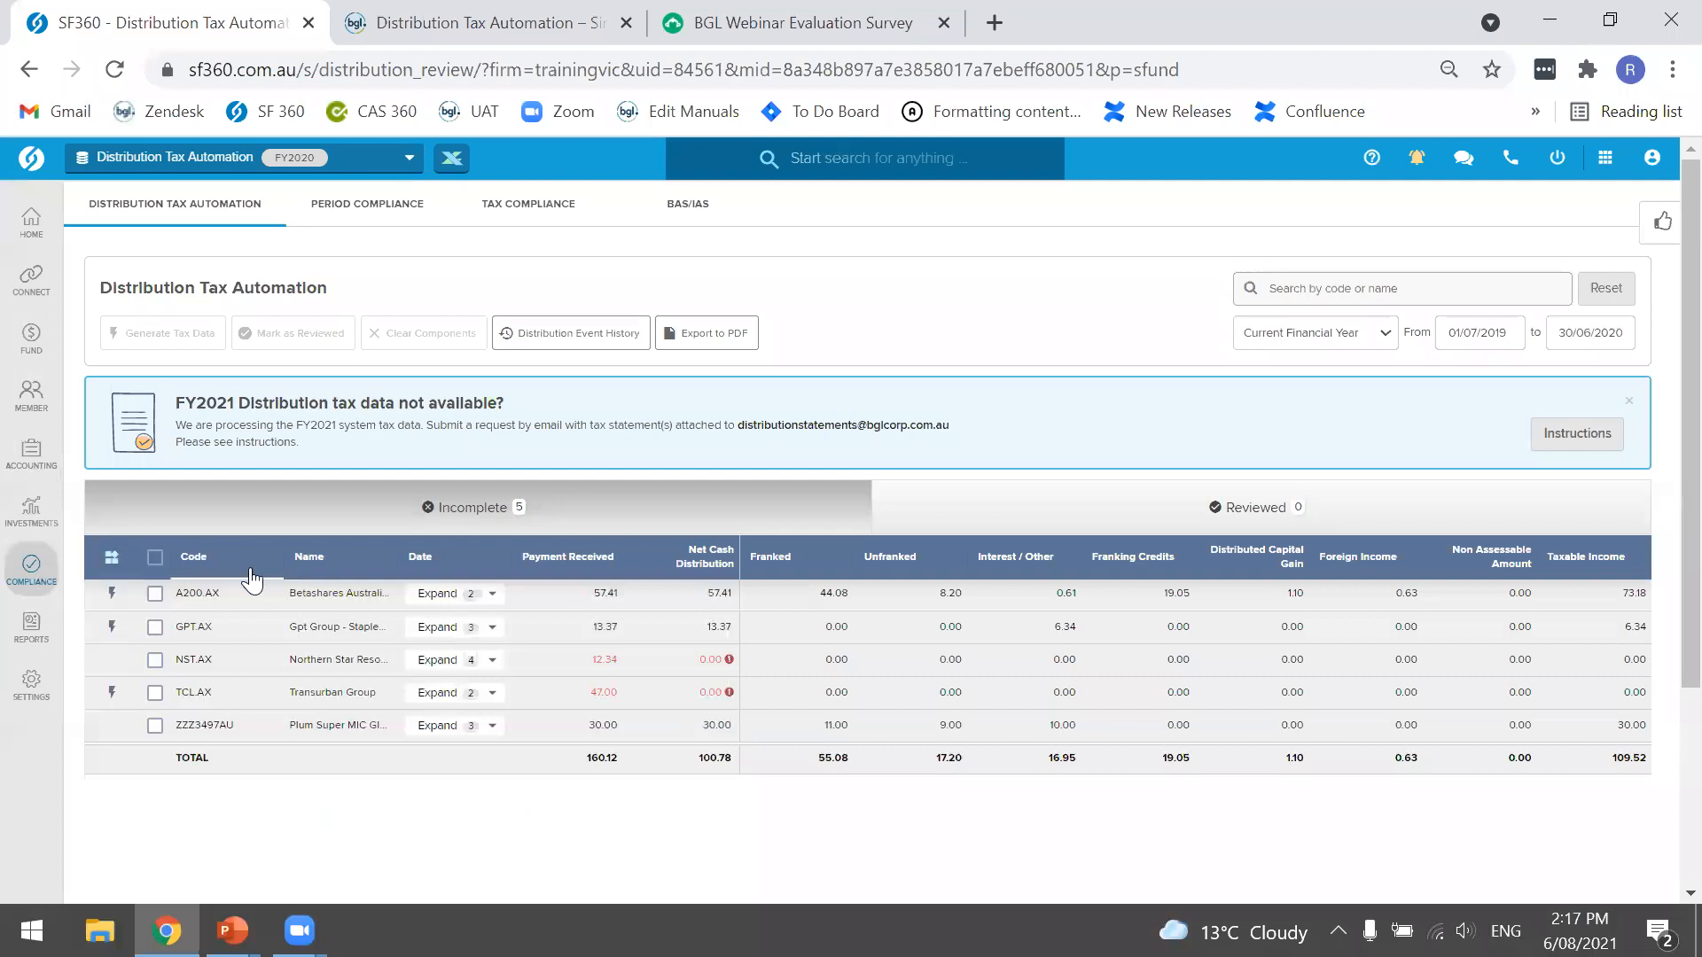
Look at the Generate Tax Data function for the GPT.AX investment and return to the distribution list
mouse_move(264, 596)
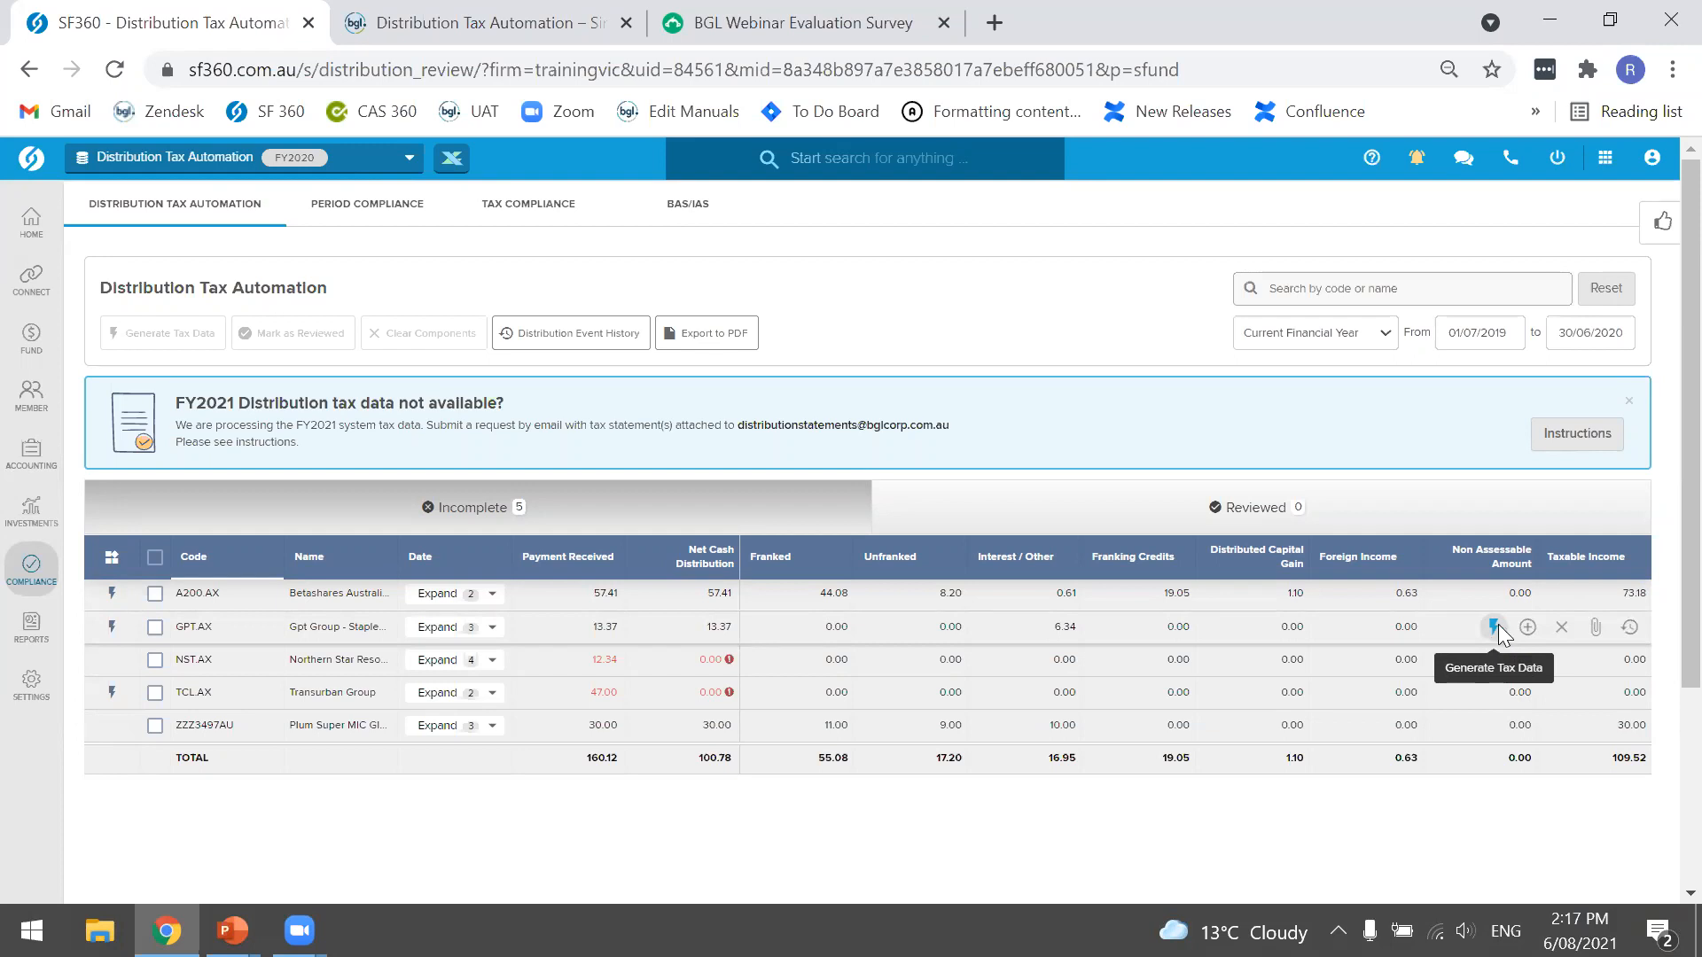
left_click(1495, 626)
left_click(1403, 232)
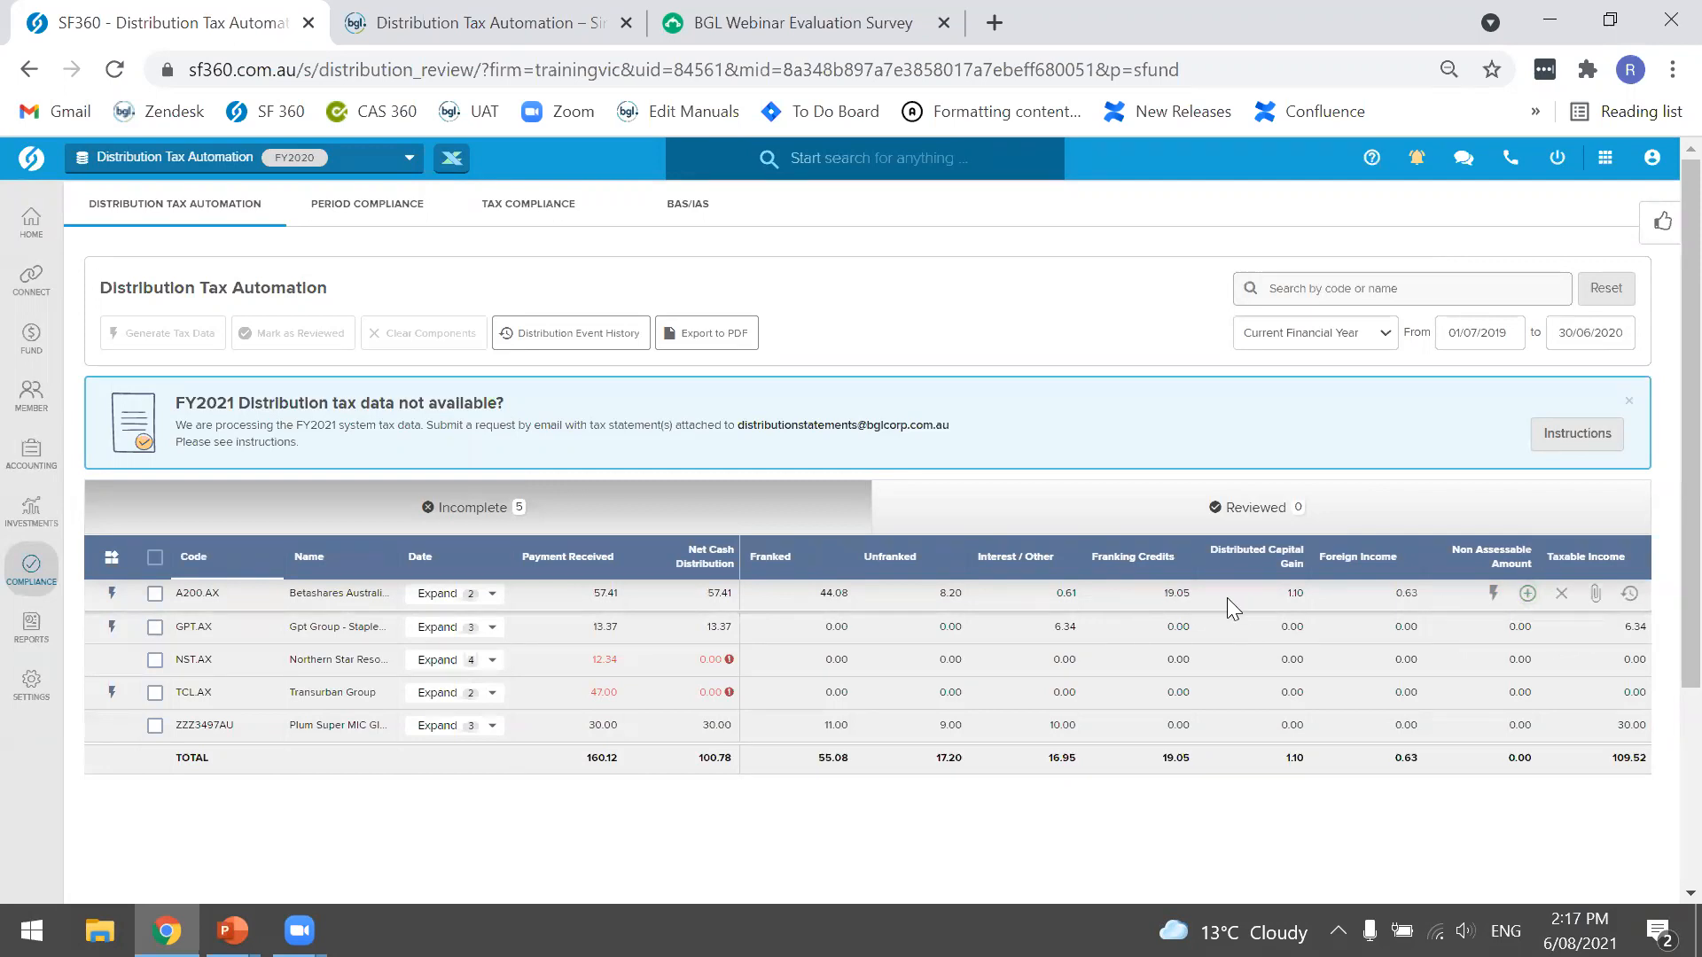
View the options for adding a transaction to A200.AX and the investment's attached documents, without adding anything
left_click(1527, 596)
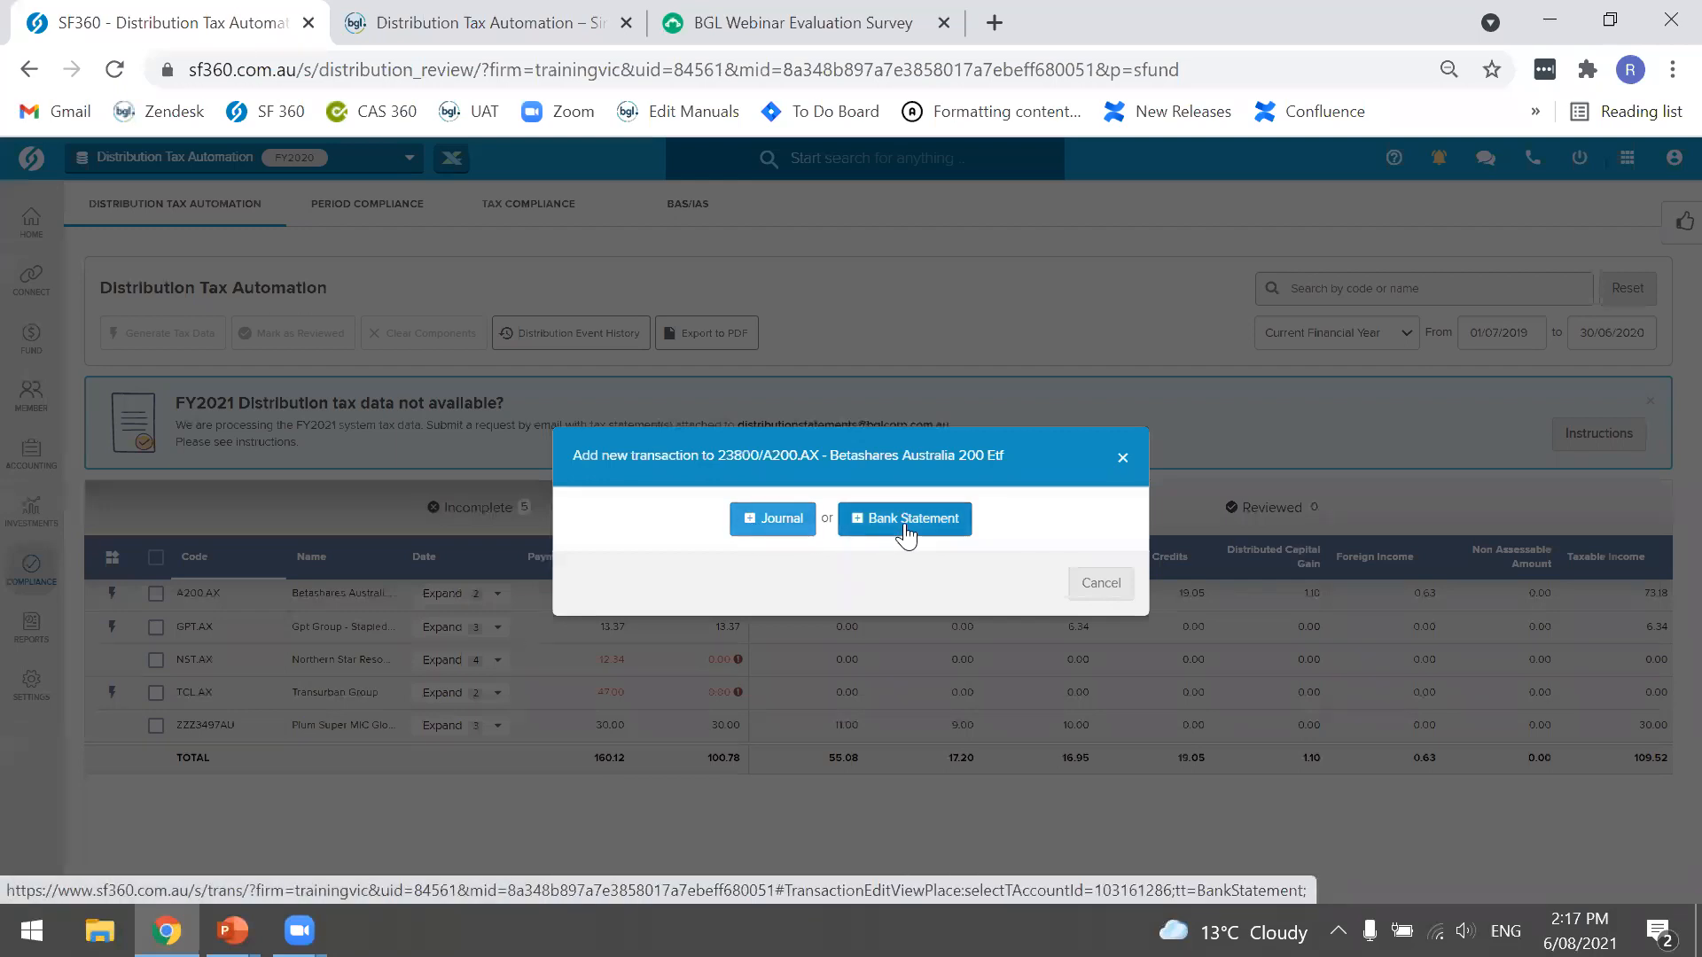
left_click(1112, 587)
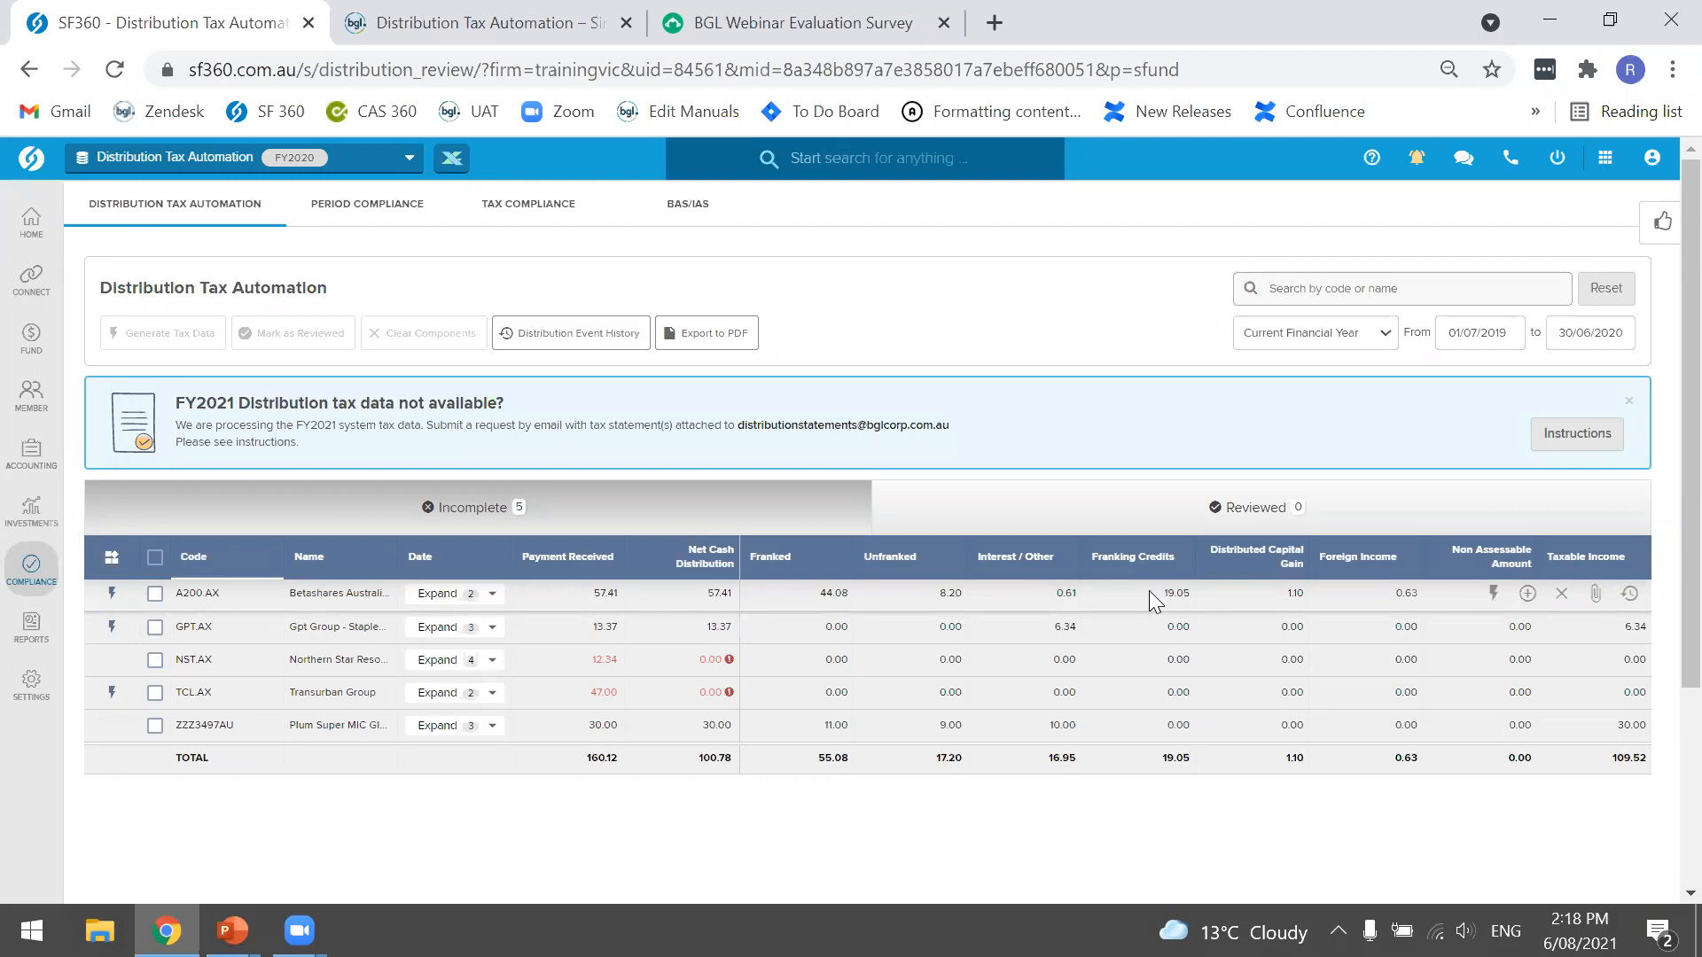
left_click(1595, 594)
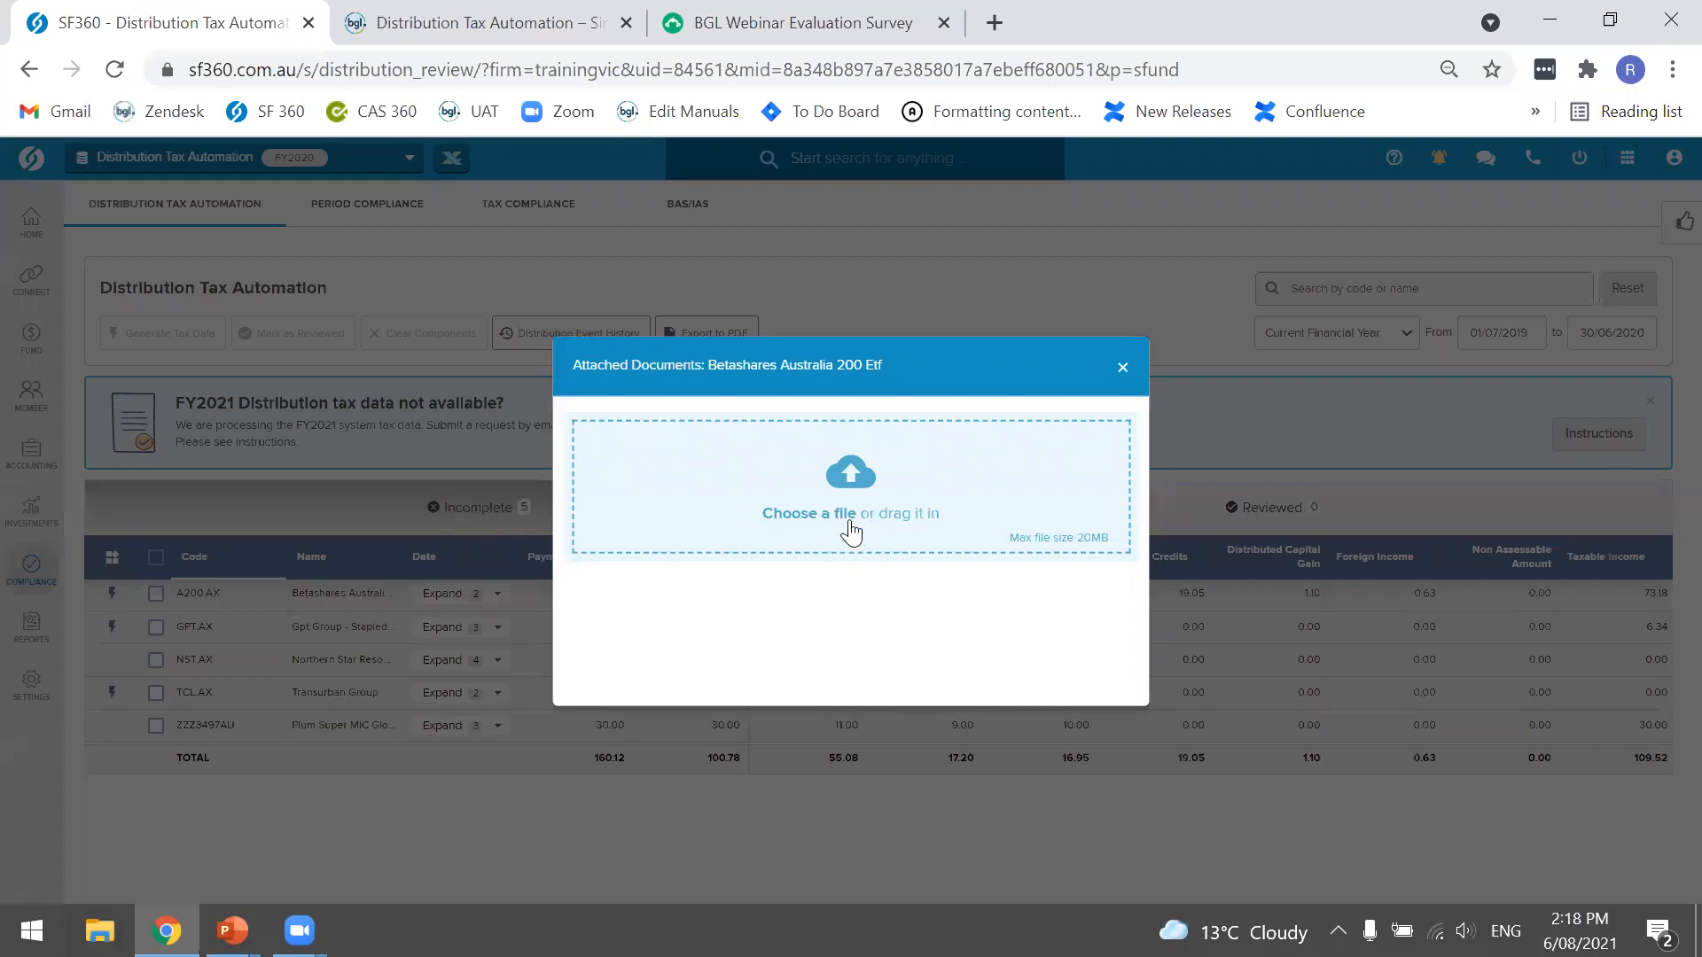
left_click(1123, 369)
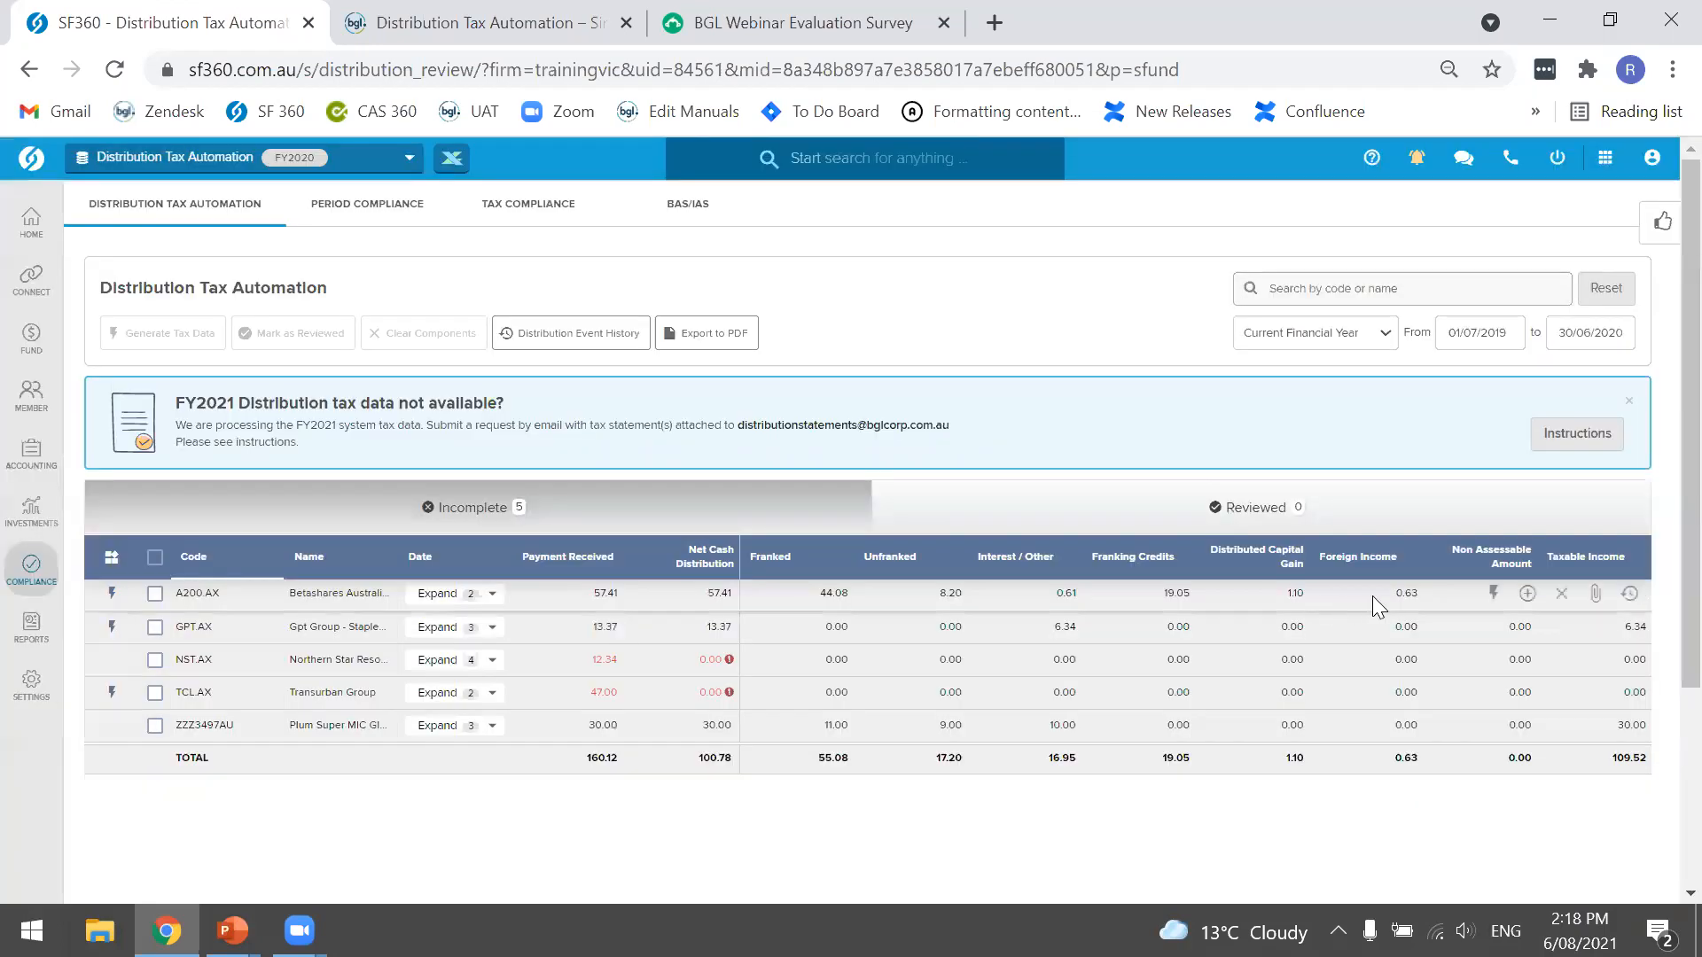
Review the distribution event history of A200.AX and look at the Reviewed list before returning to the Incomplete list
left_click(1631, 594)
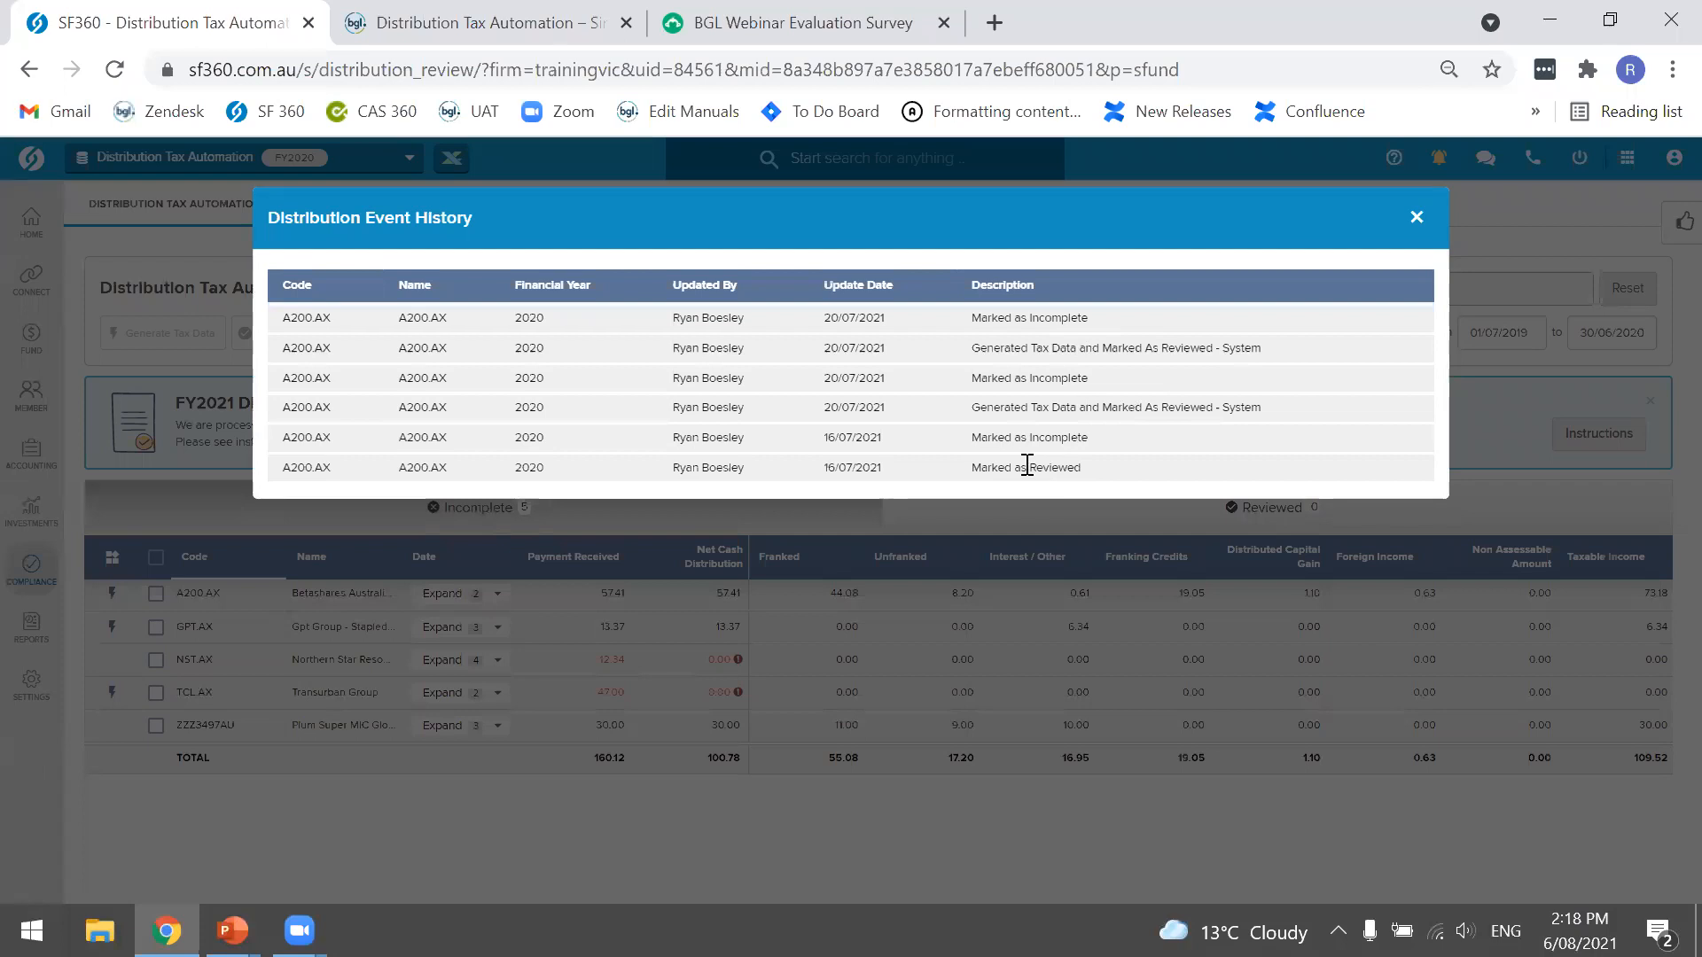
left_click(1417, 218)
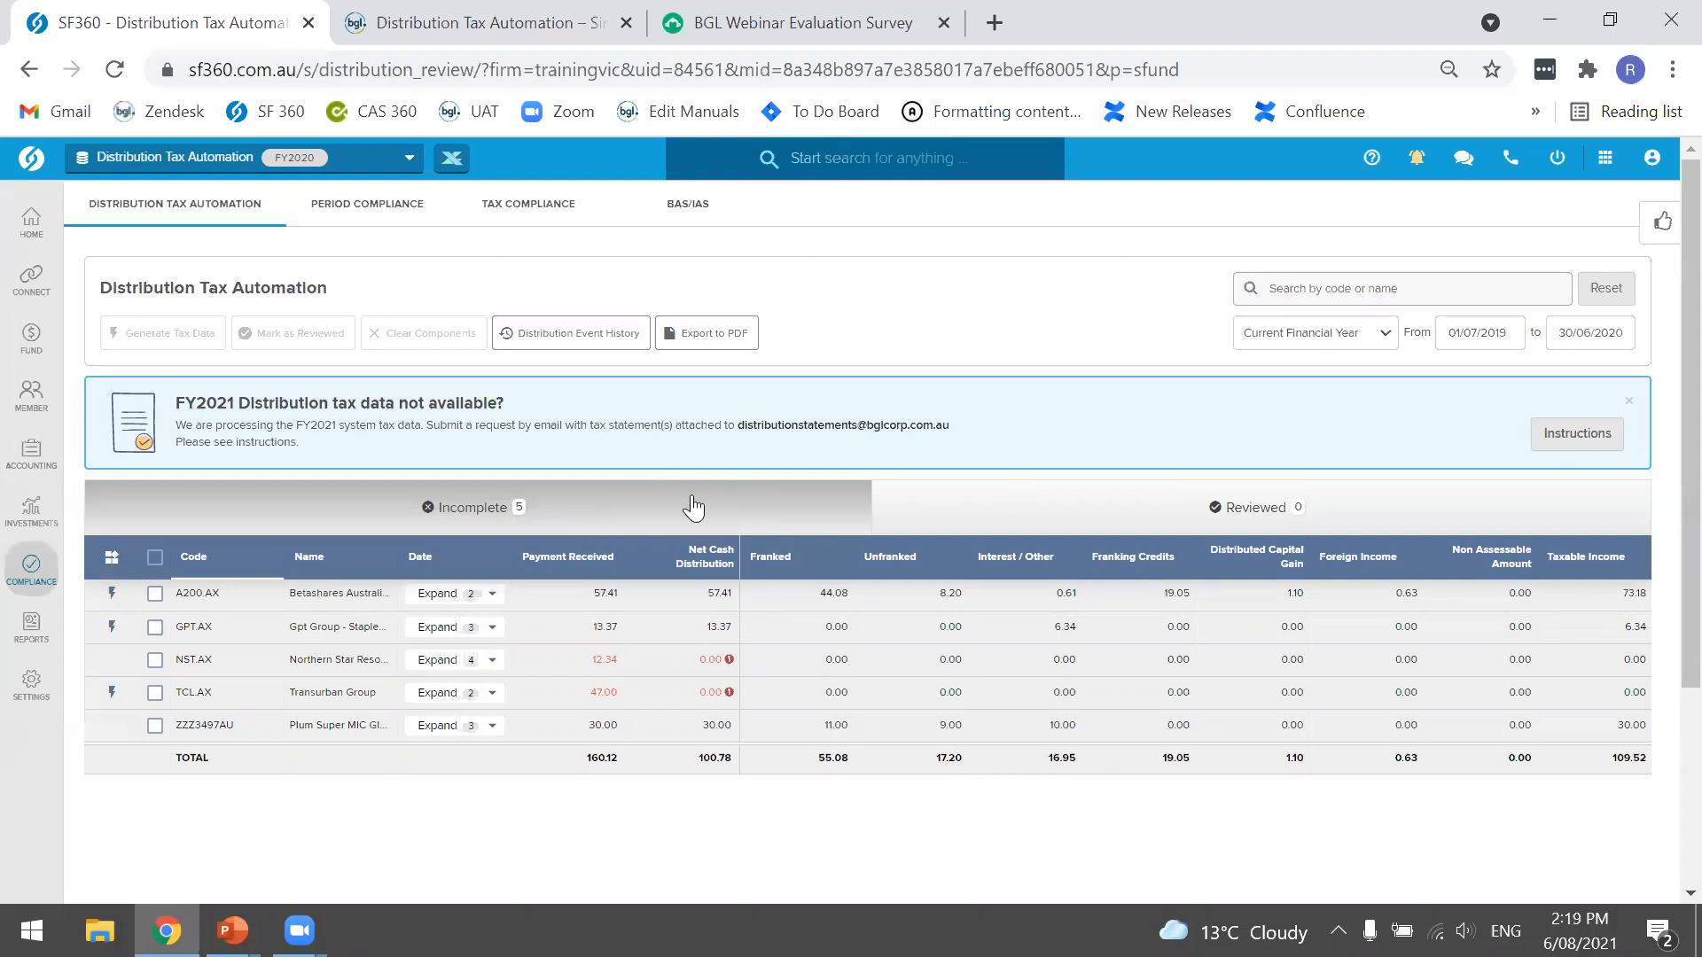
left_click(975, 514)
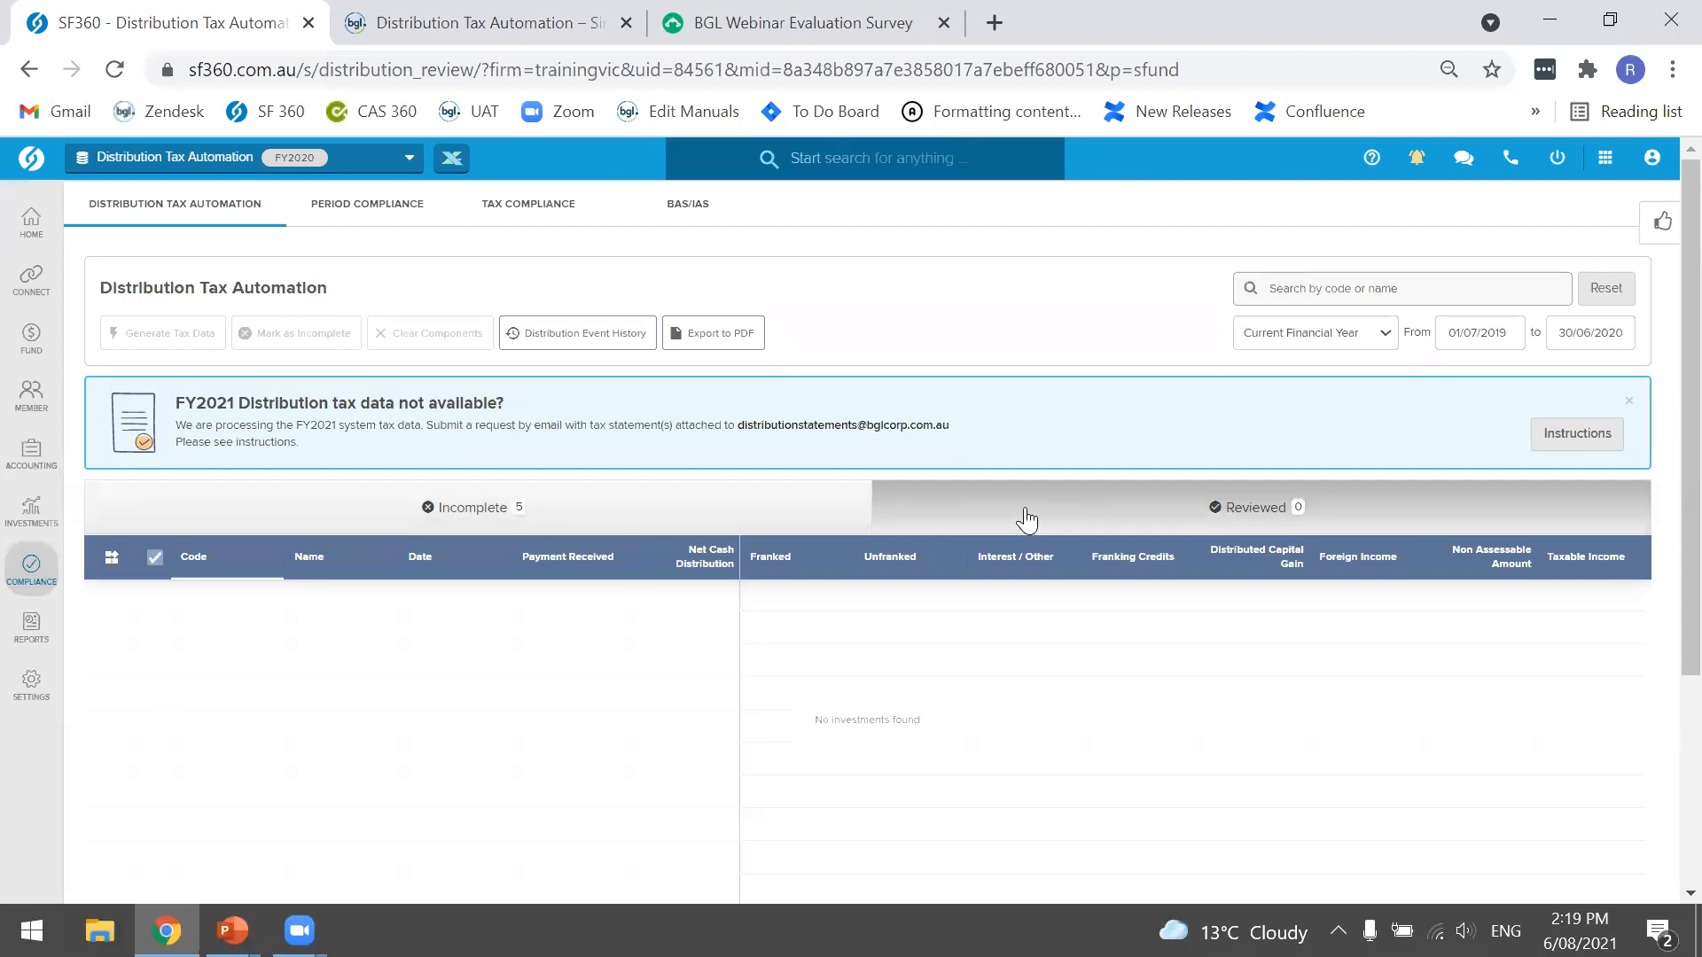
left_click(780, 521)
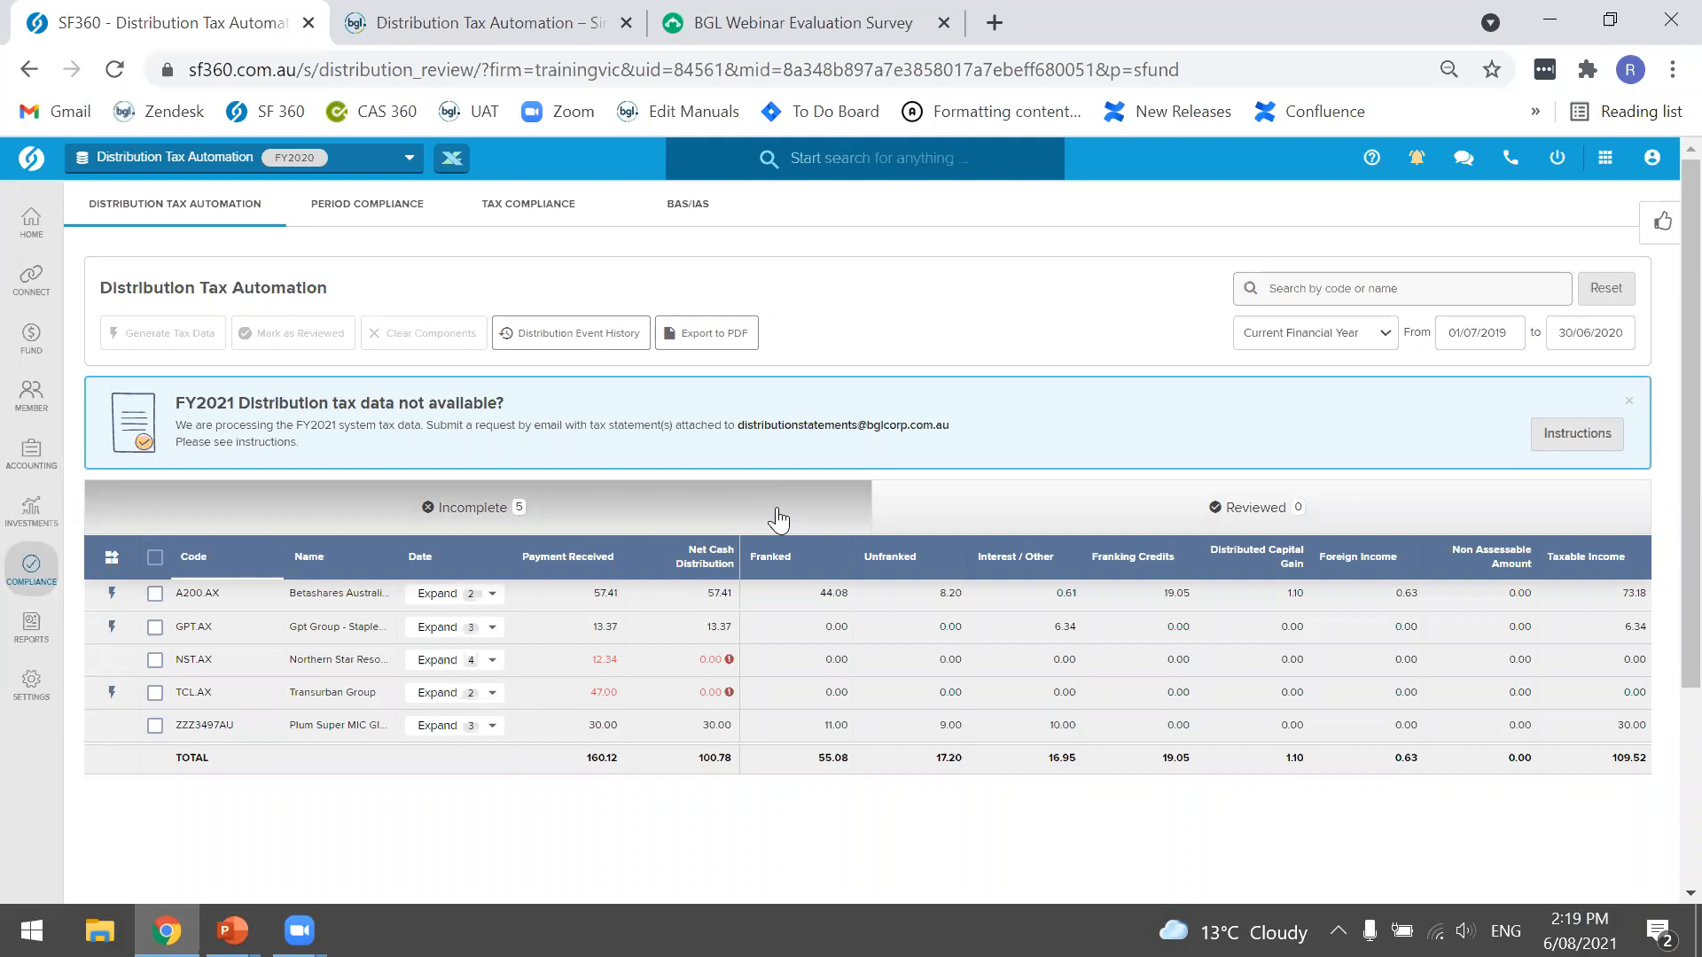
Select only the incomplete investments A200.AX, GPT.AX and TCL.AX for bulk tax data generation
left_click(155, 558)
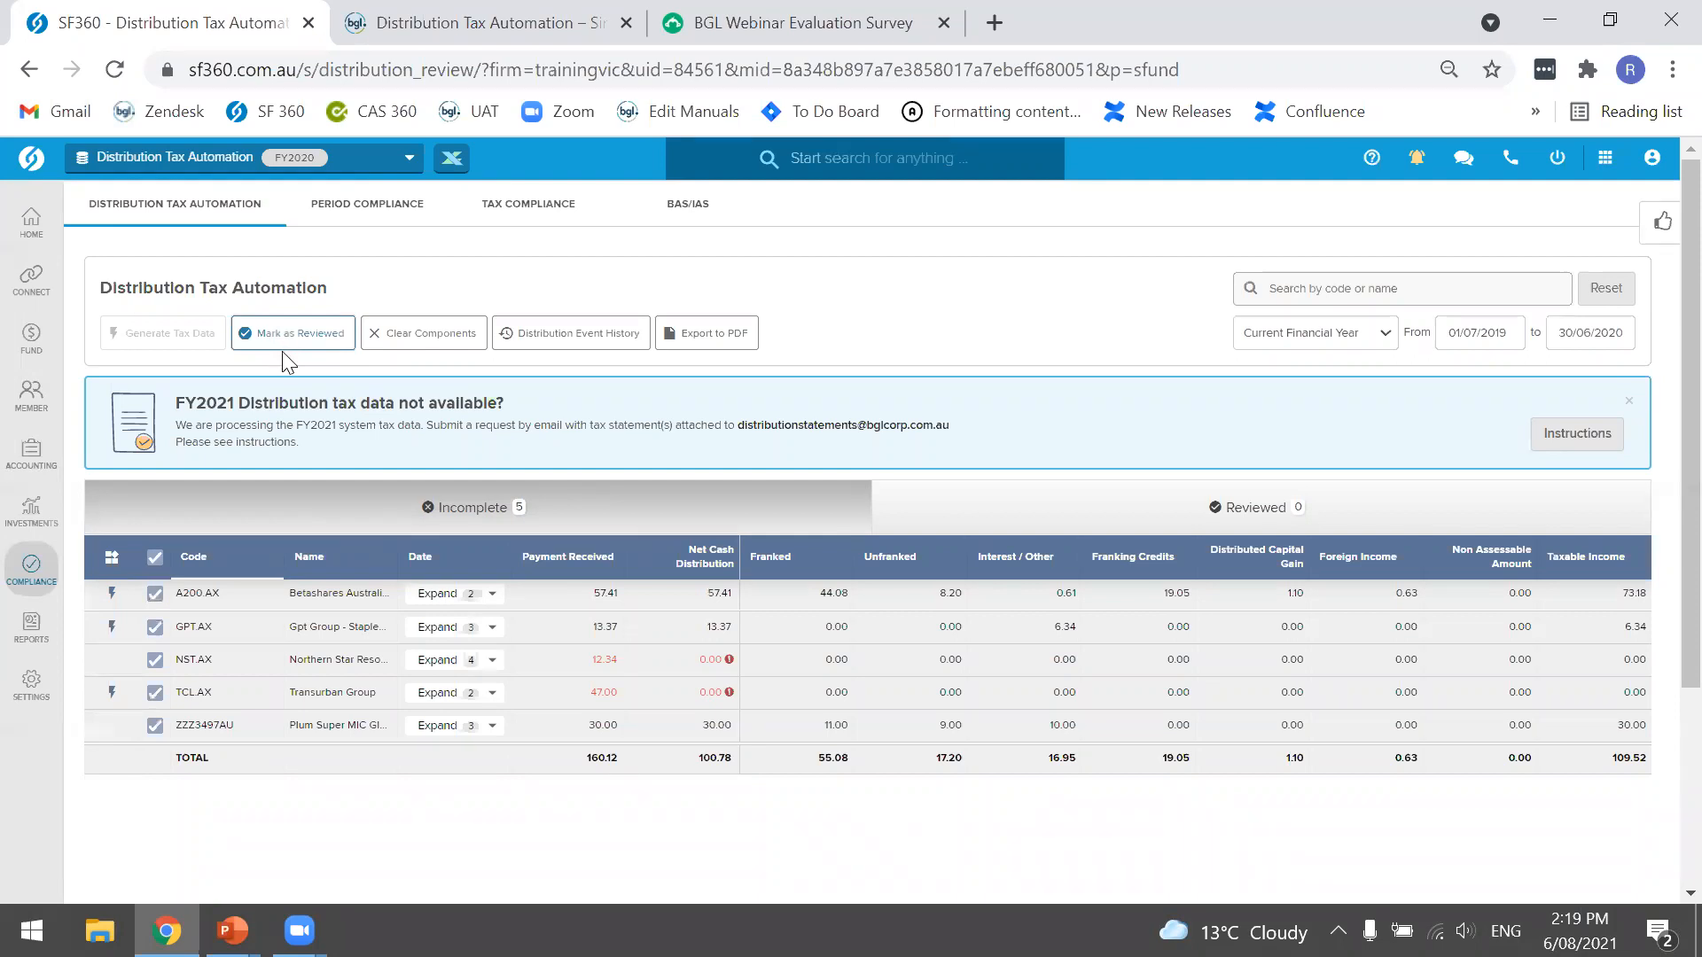
left_click(155, 557)
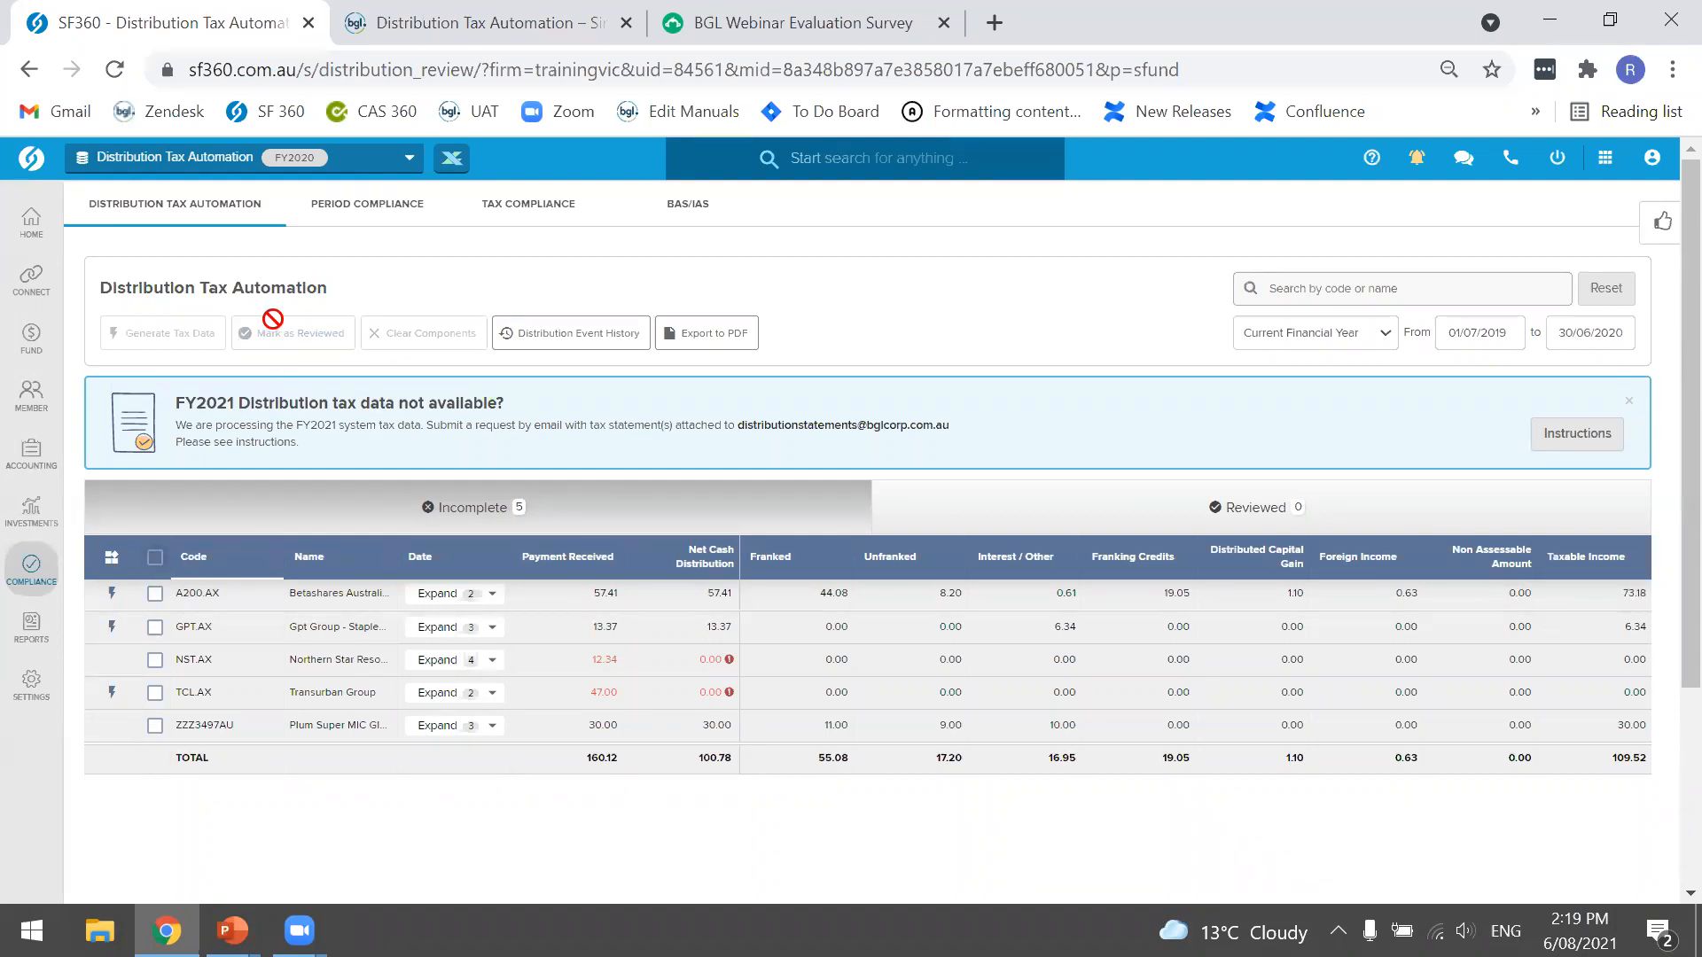
left_click(156, 558)
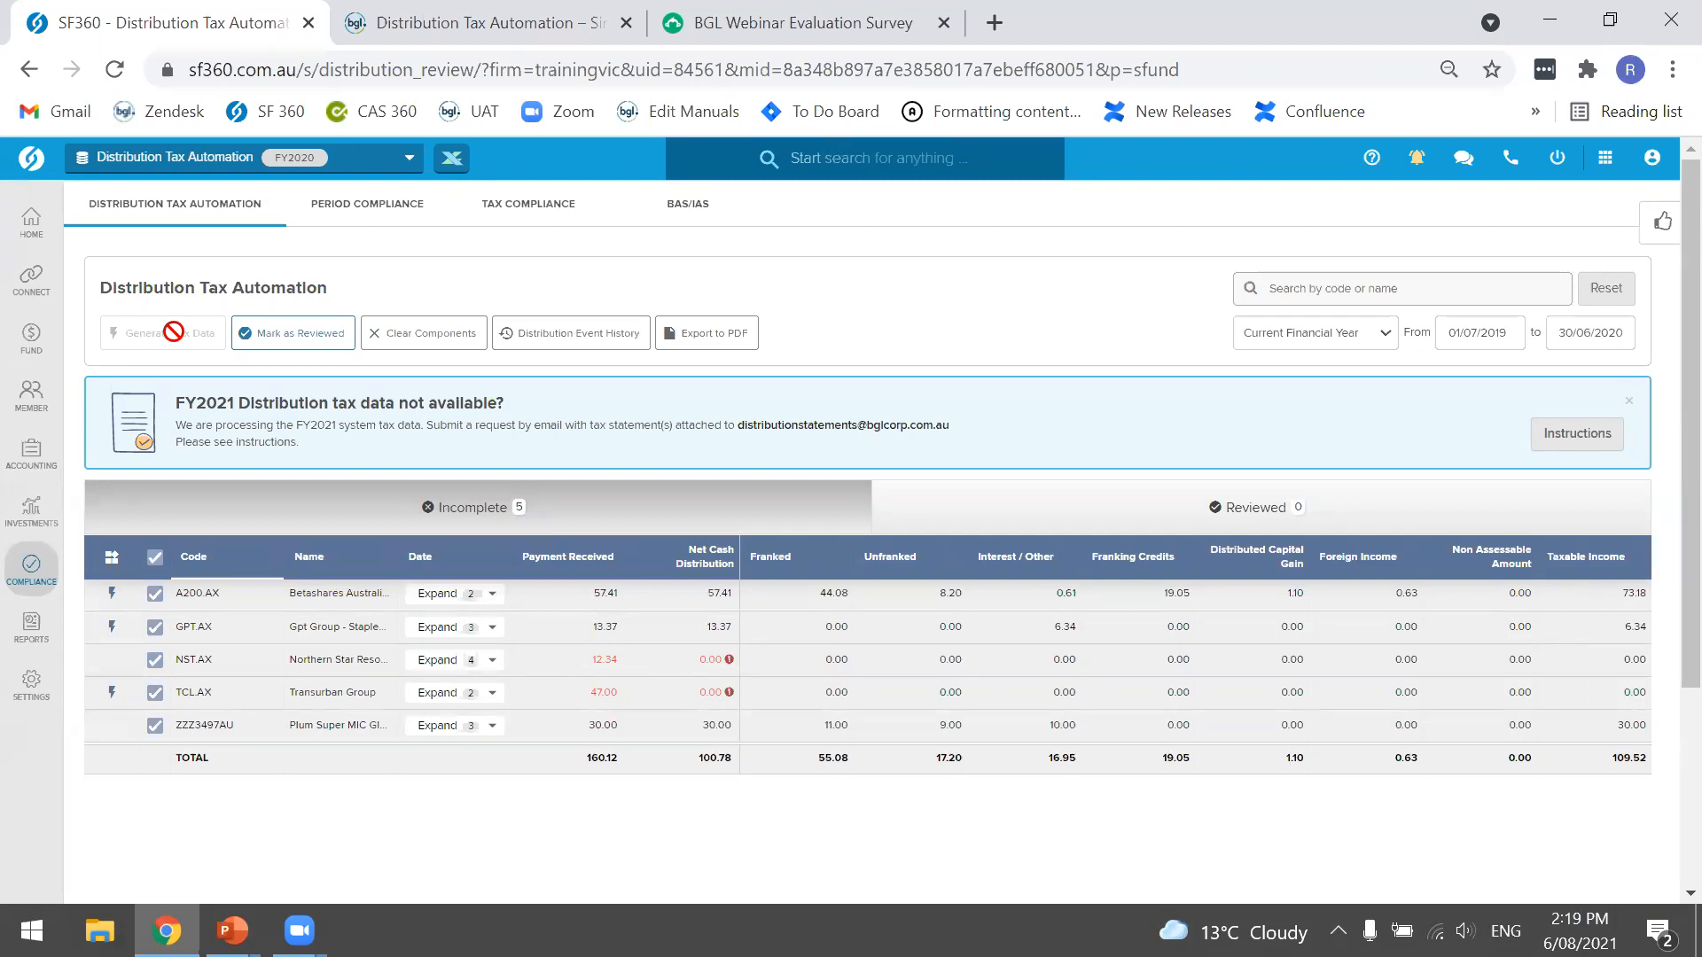
left_click(155, 659)
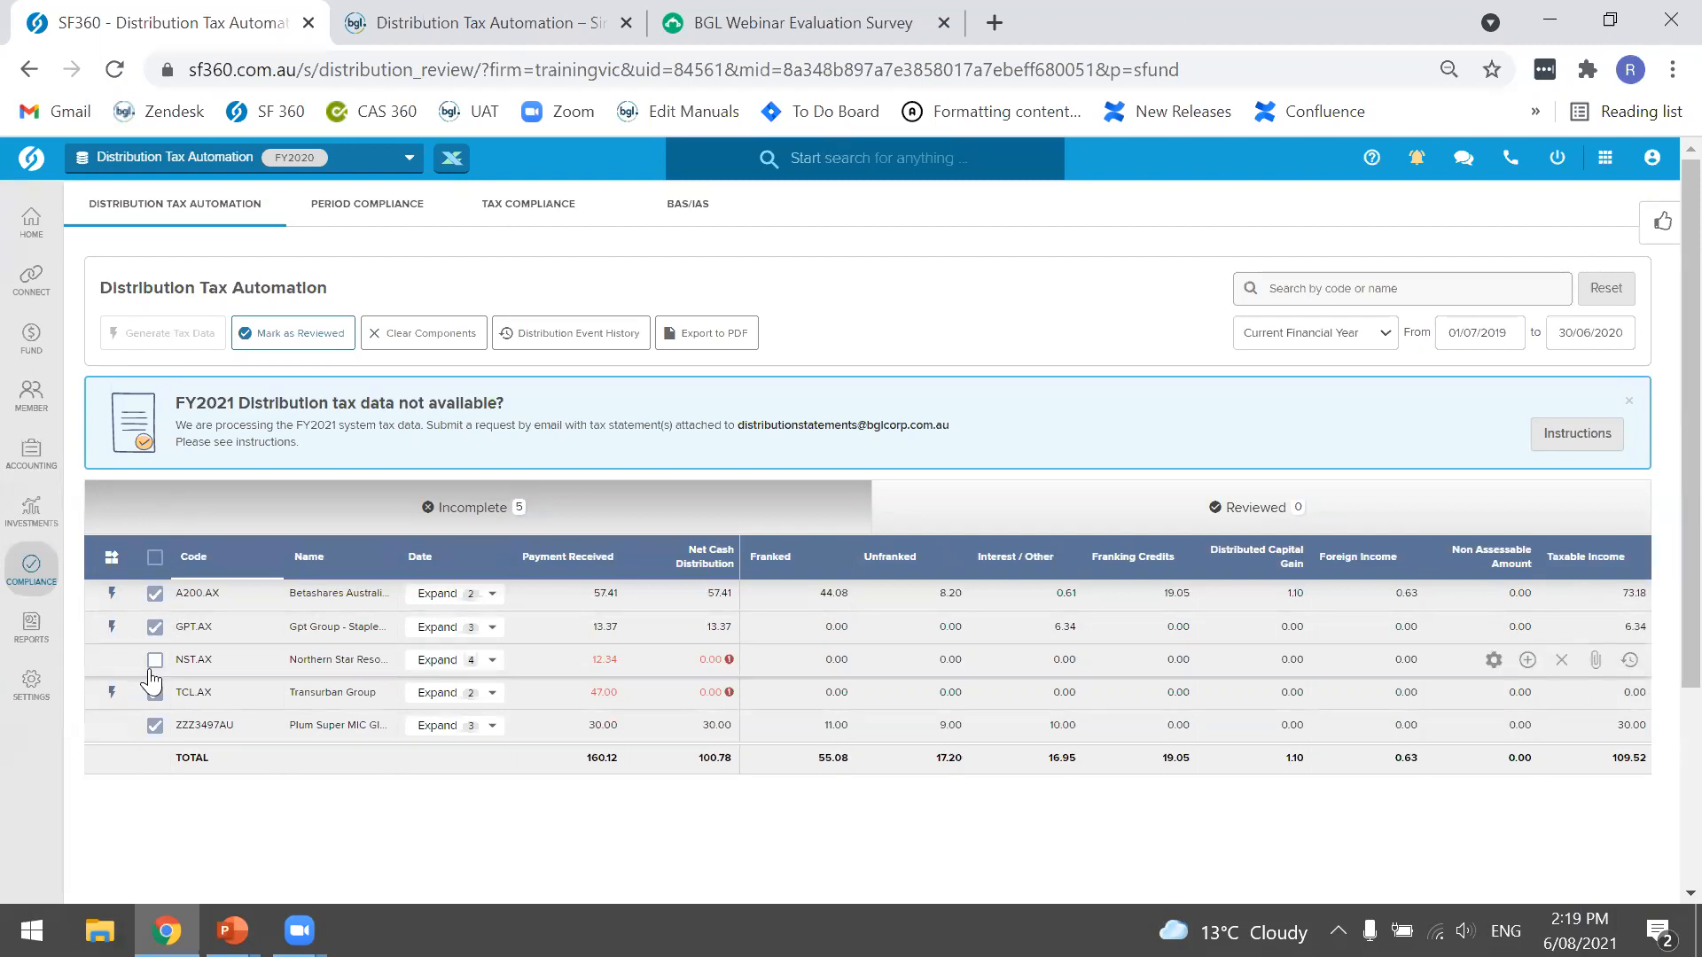
left_click(155, 726)
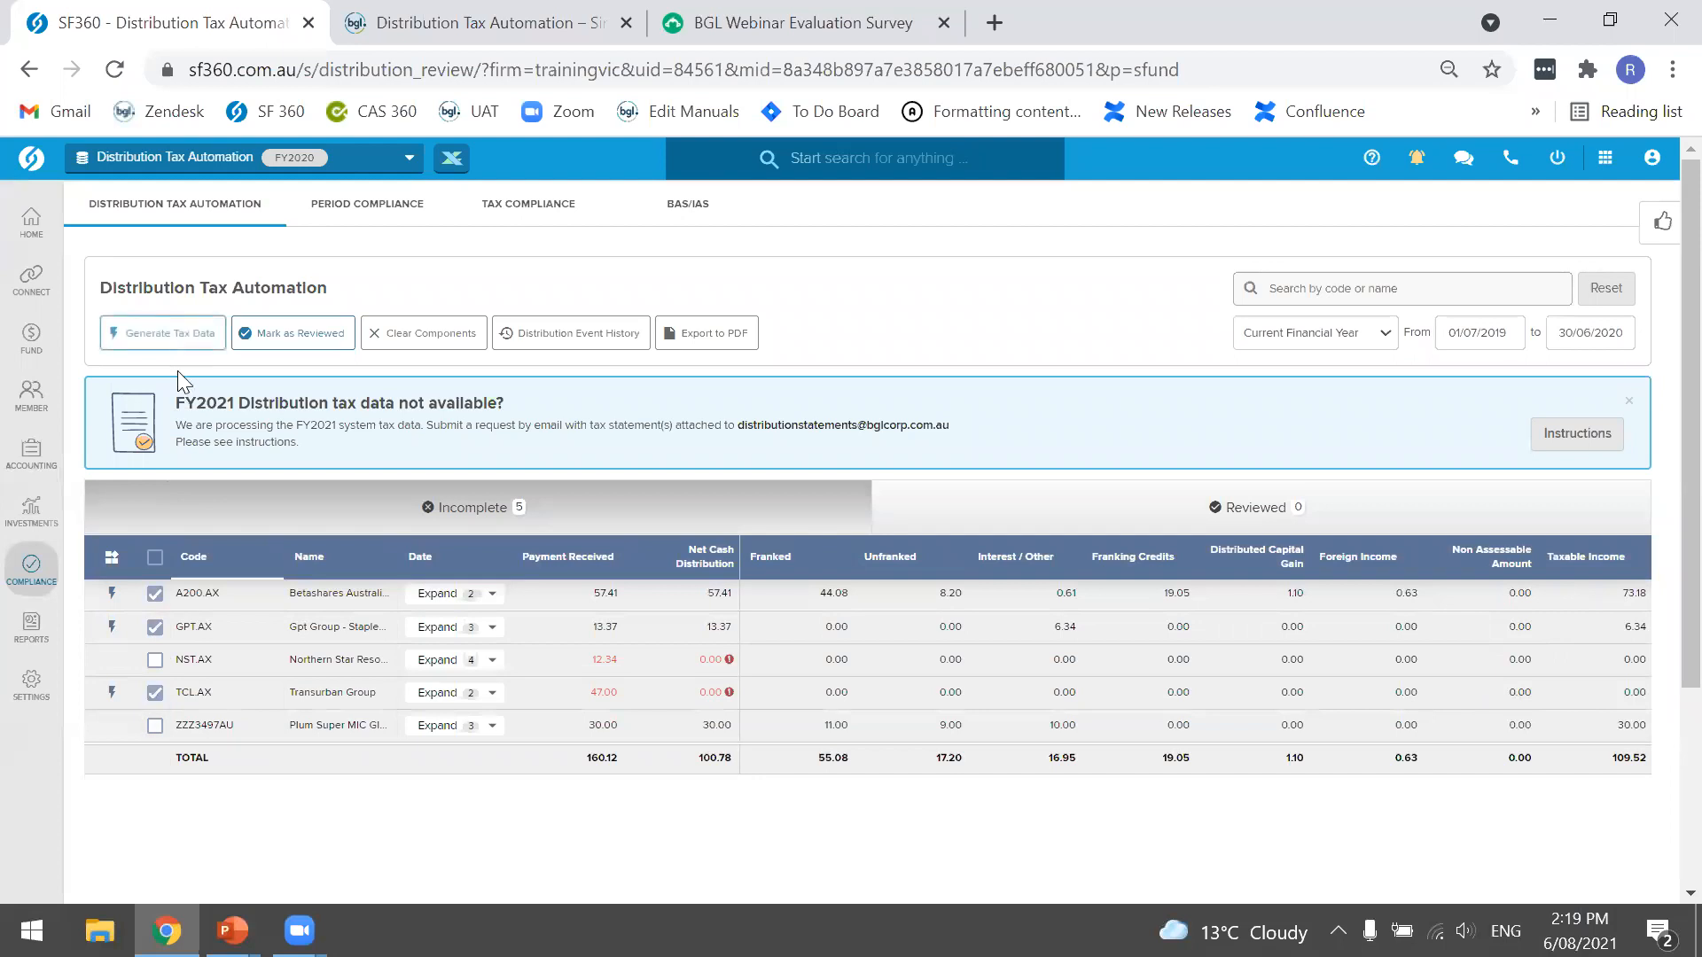
Replace the selection with NST.AX and ZZZ3497AU to check the bulk custom tax data option, and add TCL.AX to compare
left_click(155, 559)
left_click(155, 558)
left_click(155, 660)
left_click(156, 727)
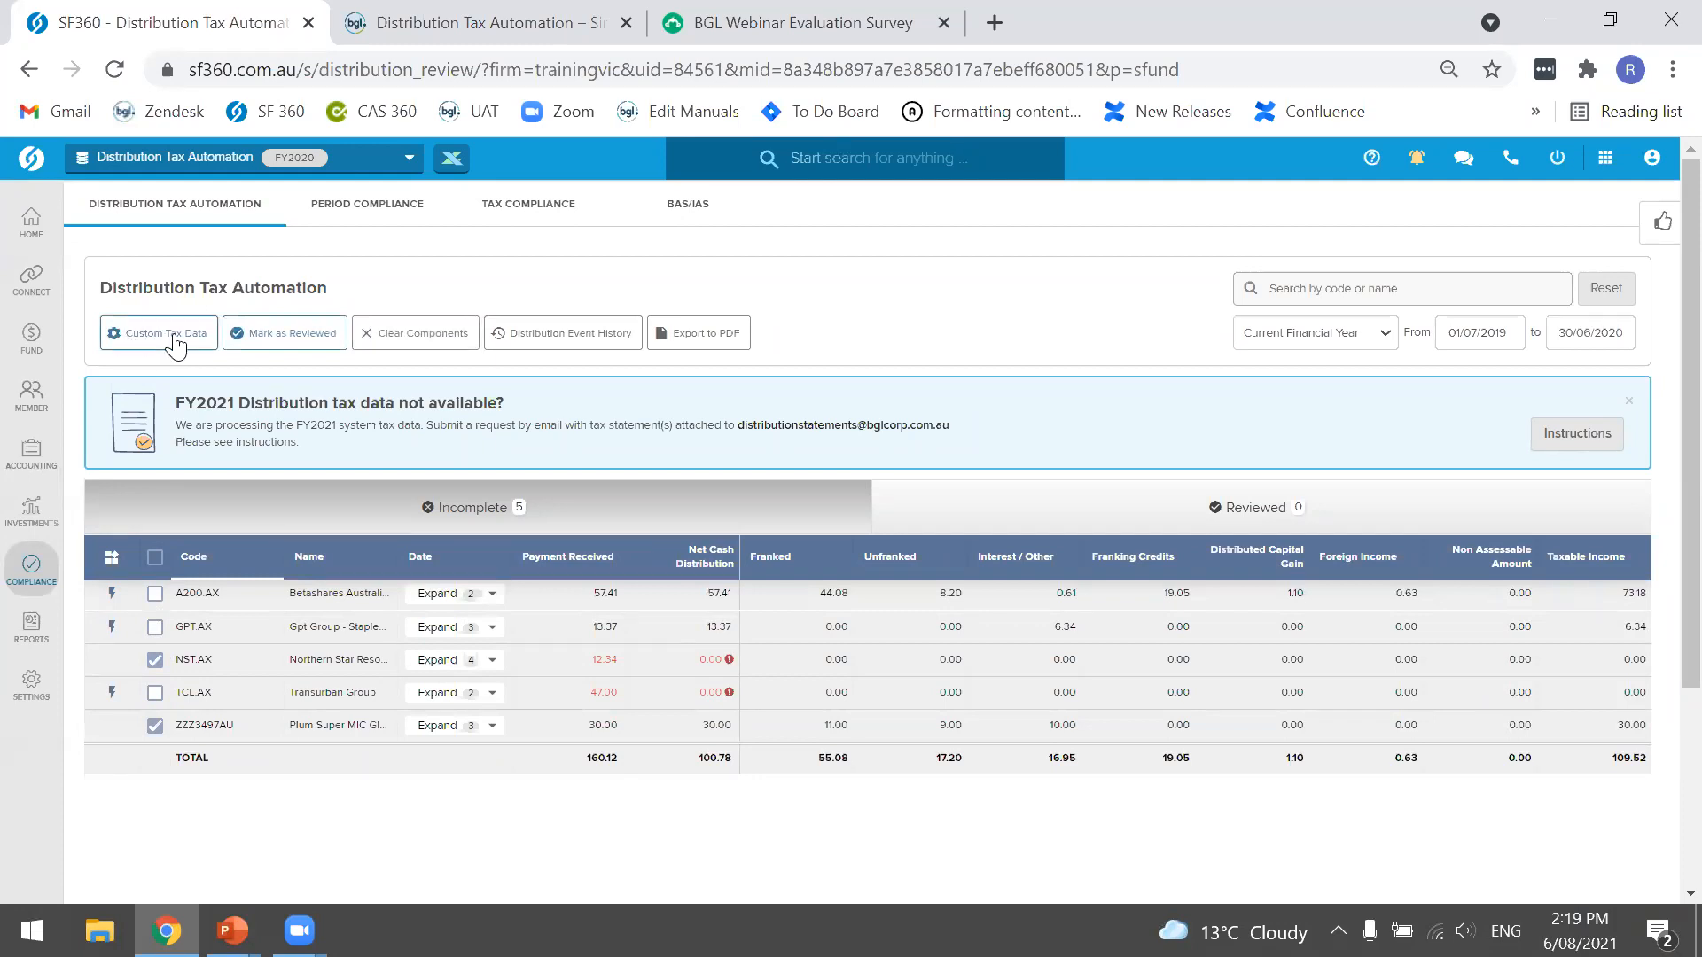
left_click(155, 694)
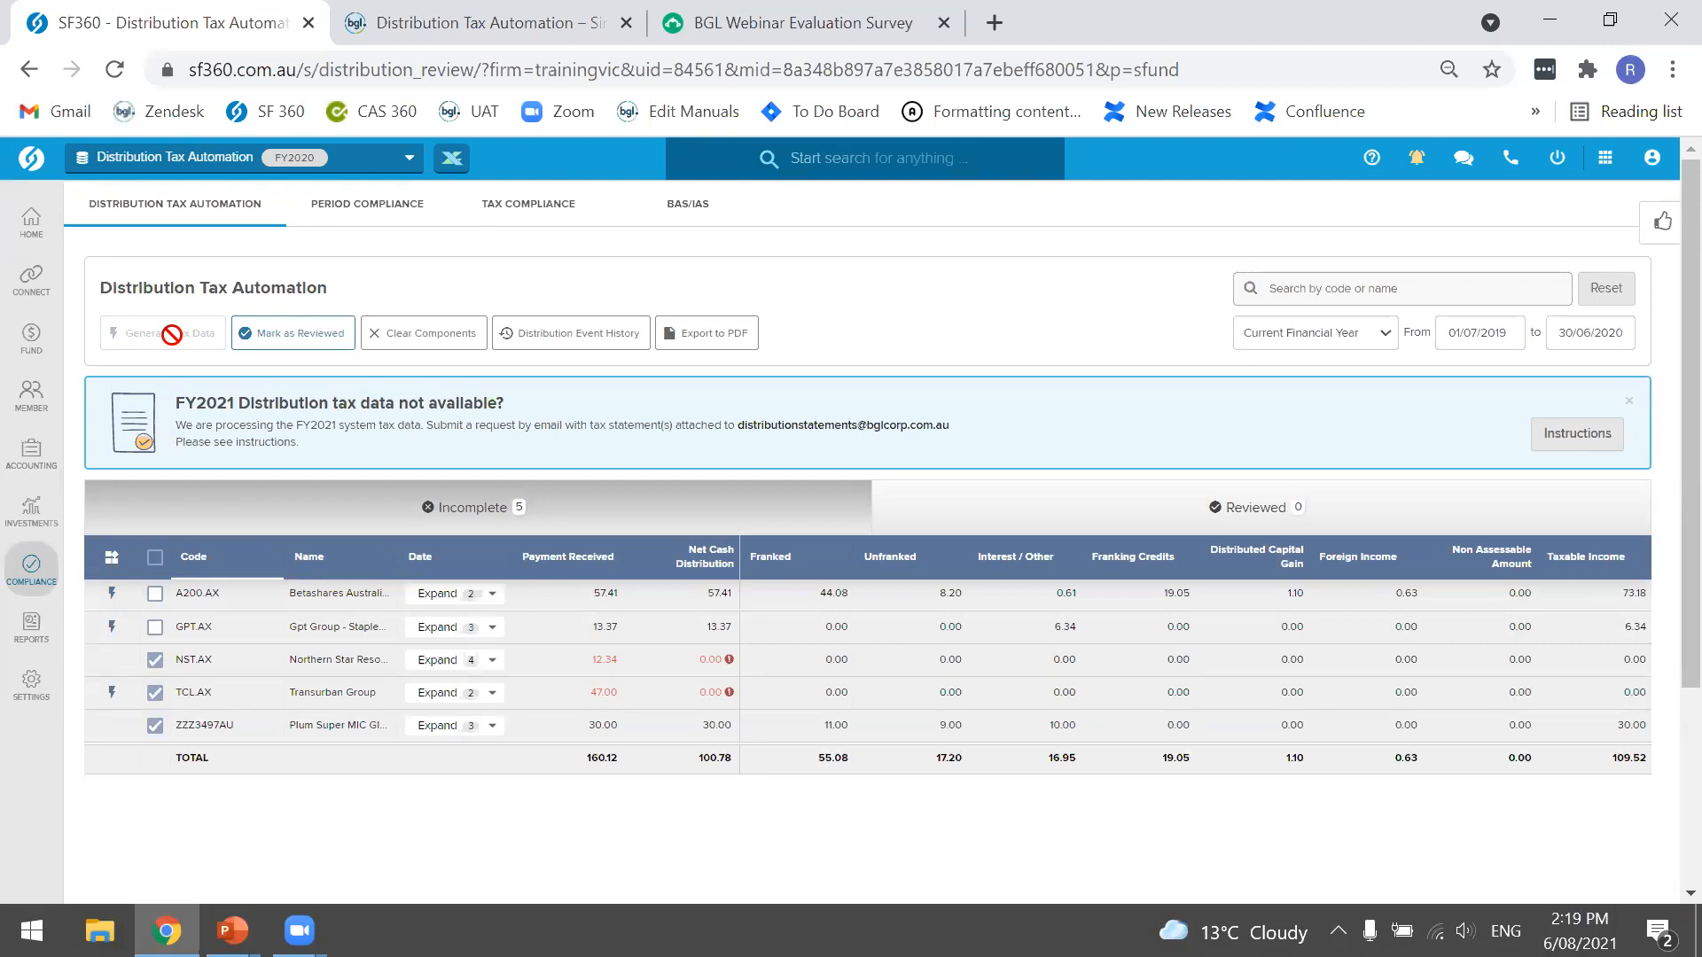
Select all incomplete investments to examine the bulk Mark as Reviewed and Clear Components options, and clear the selection without applying them
left_click(155, 558)
left_click(155, 559)
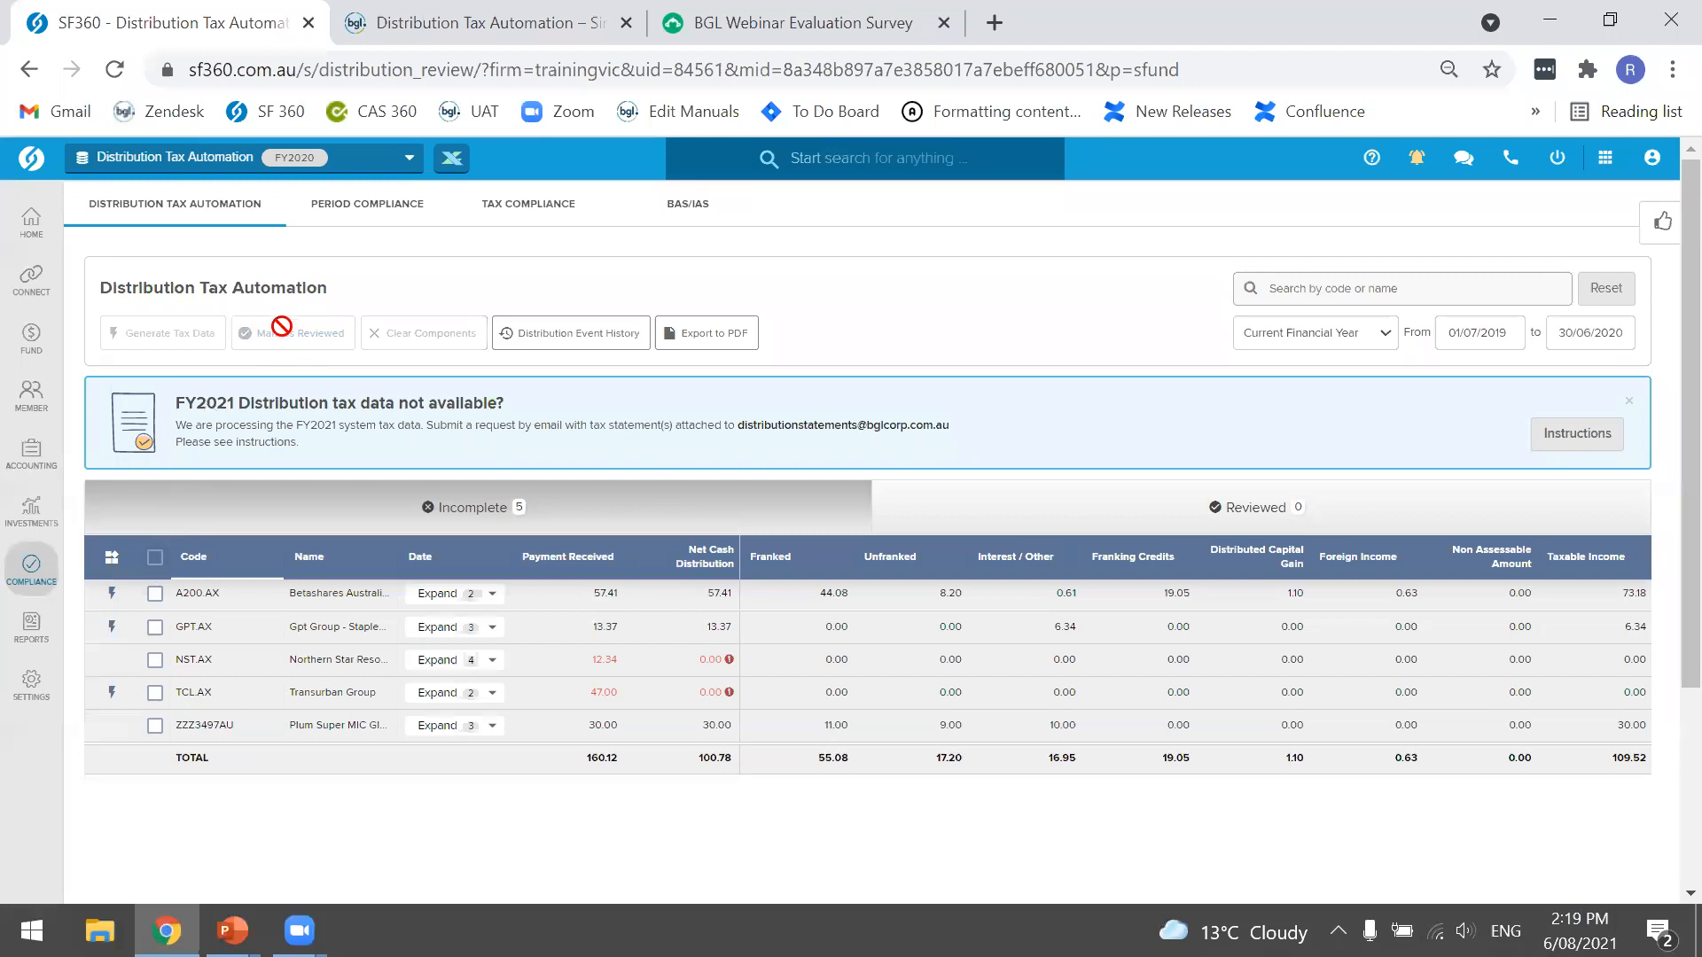
left_click(157, 560)
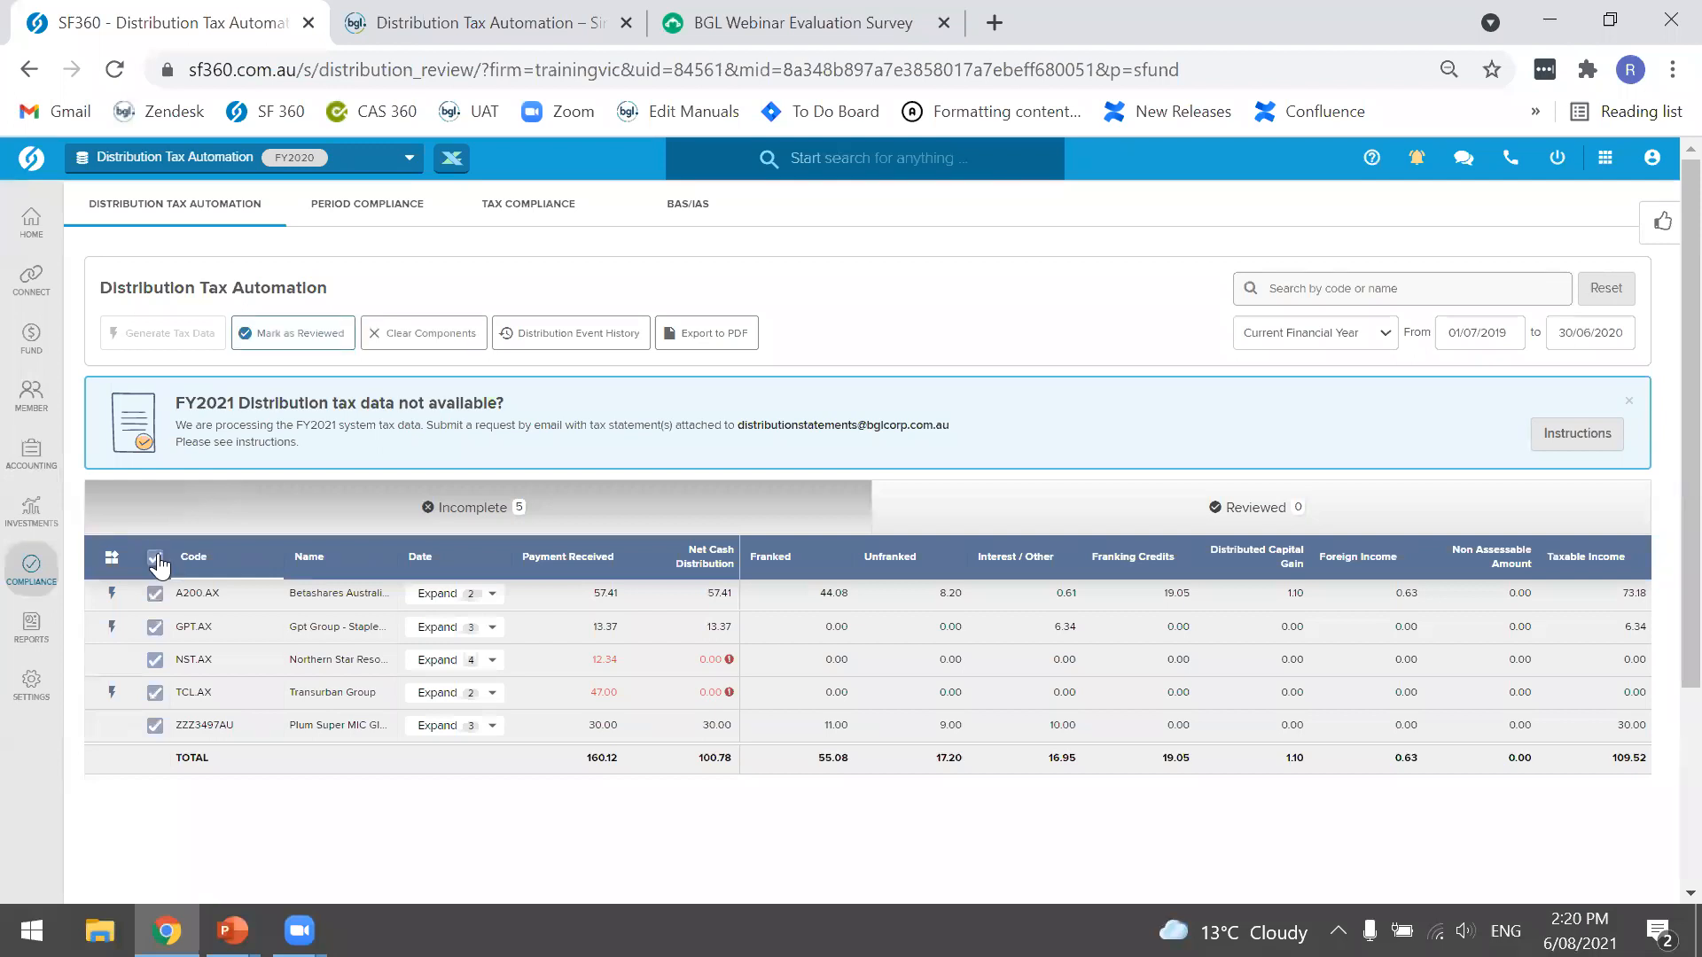
left_click(157, 560)
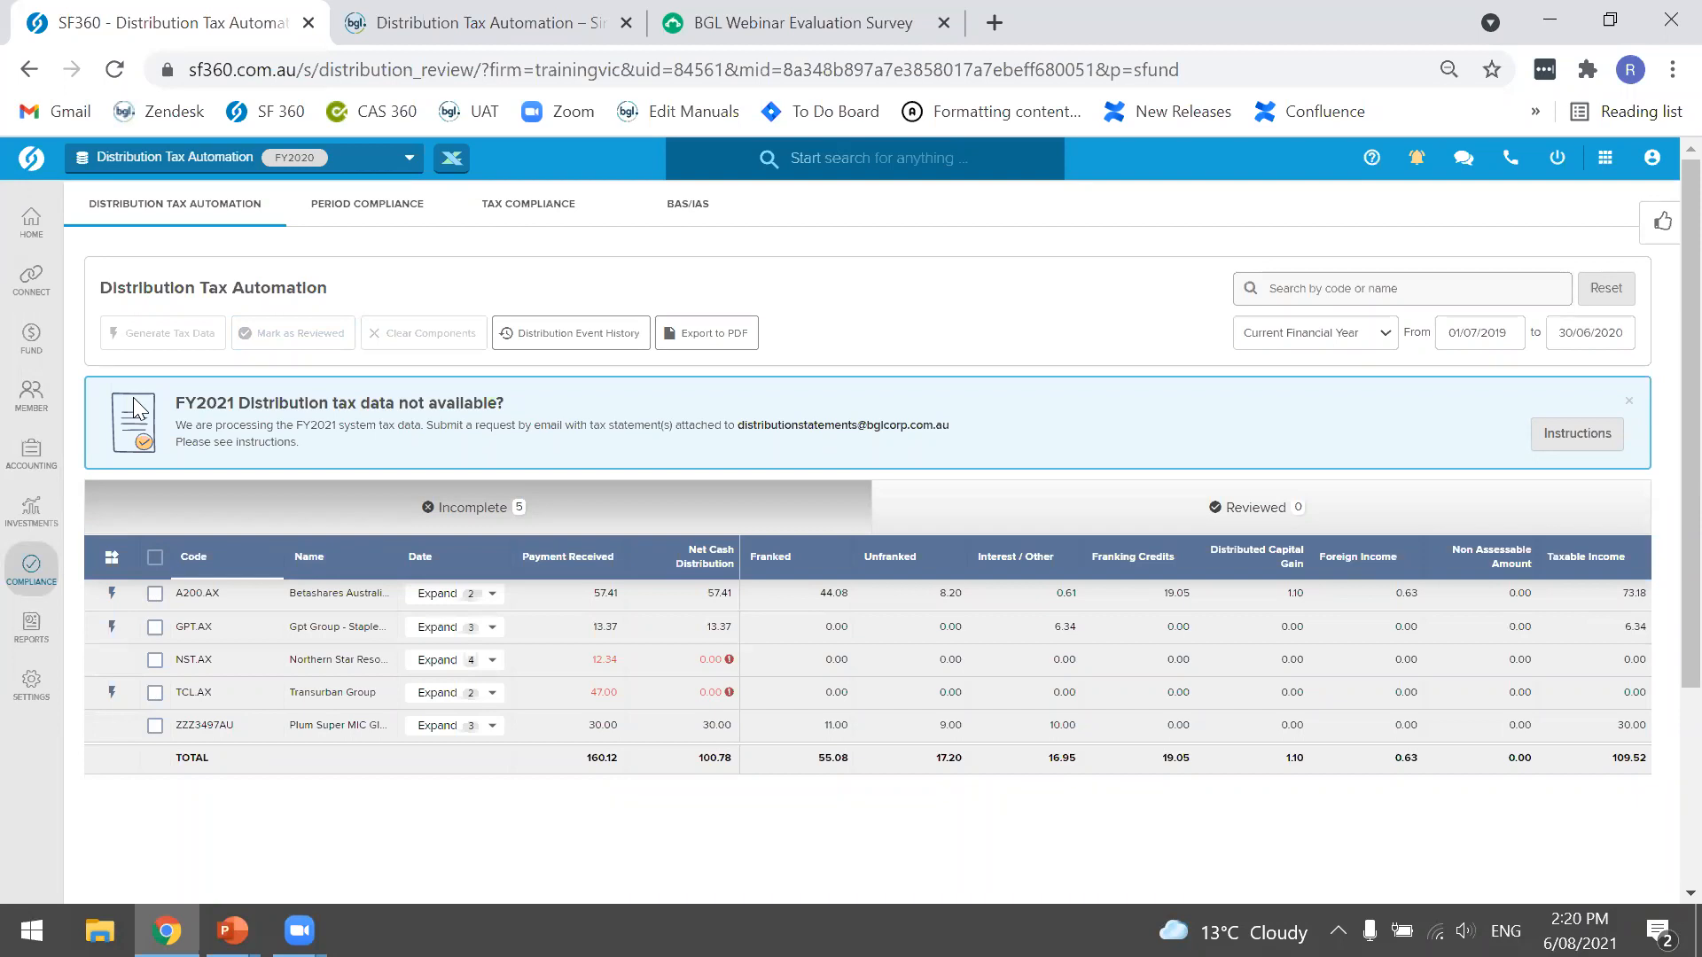
left_click(155, 556)
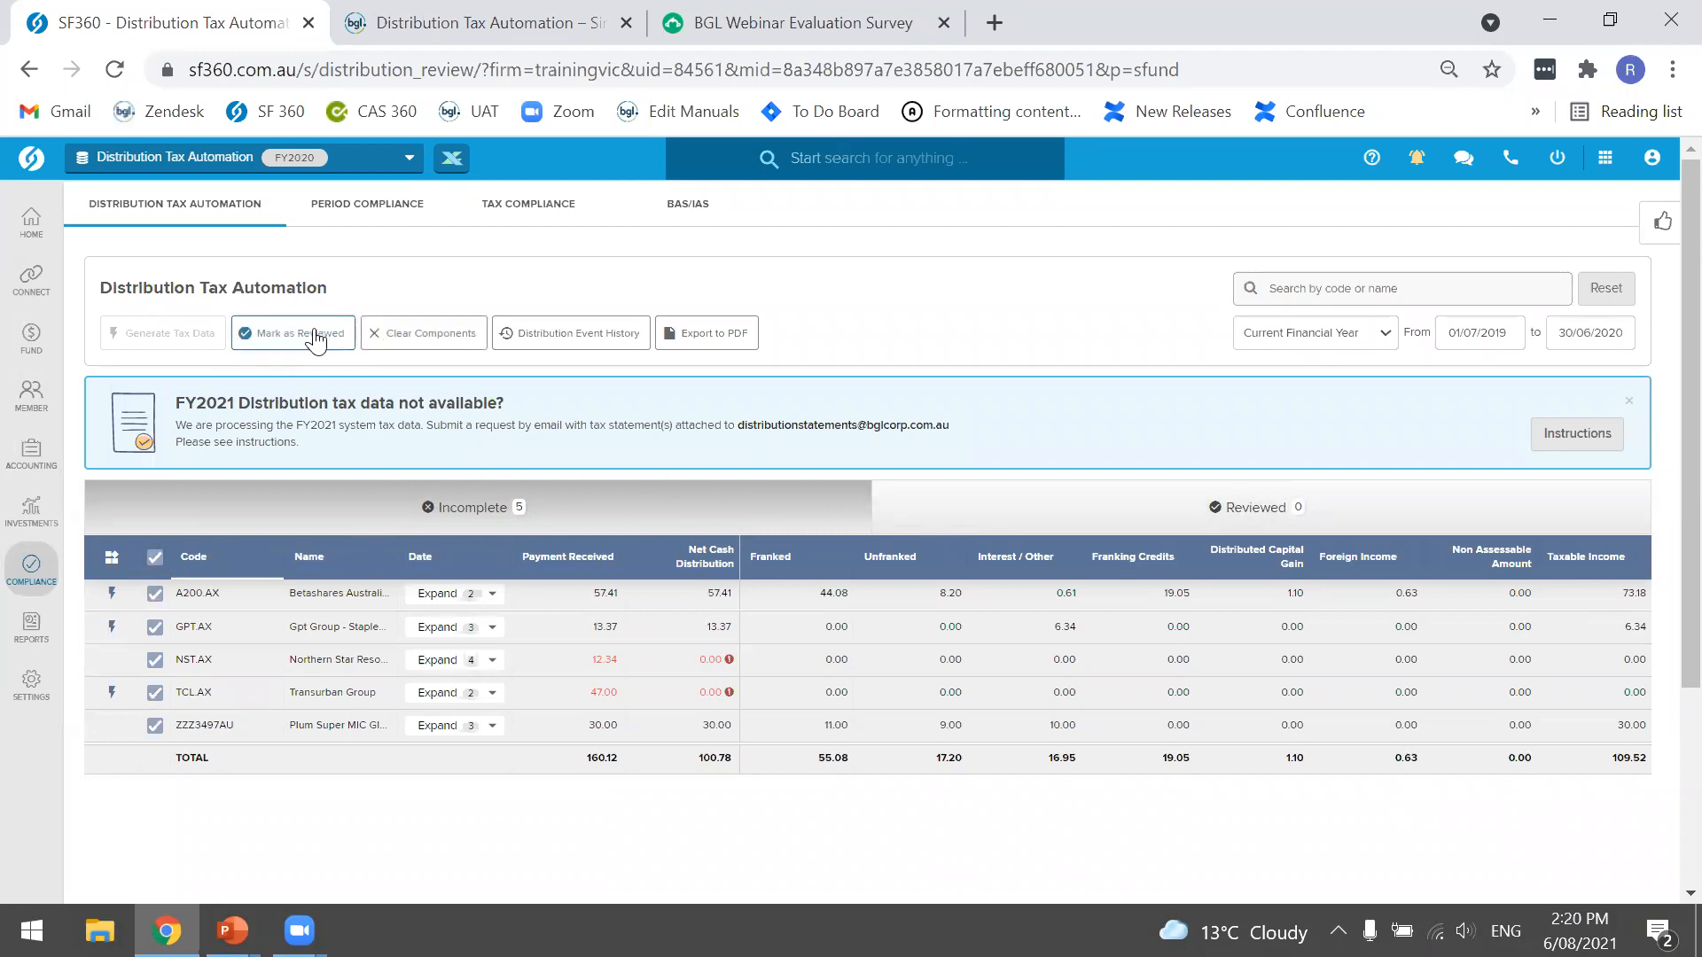
left_click(154, 556)
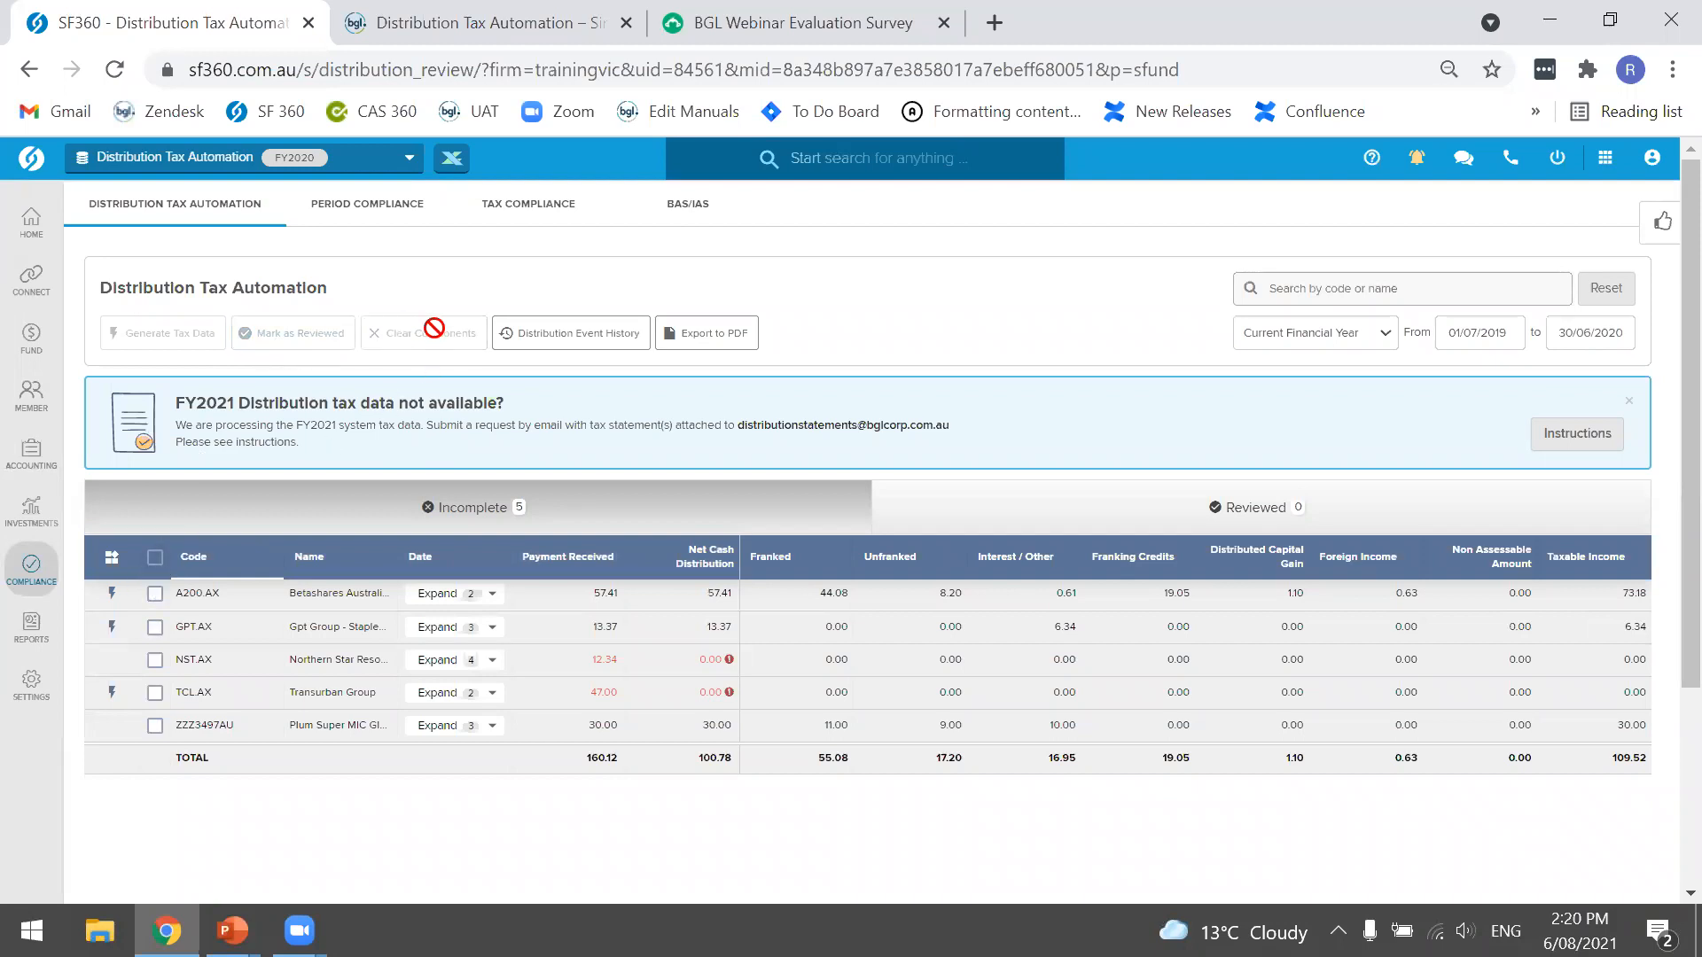
left_click(160, 556)
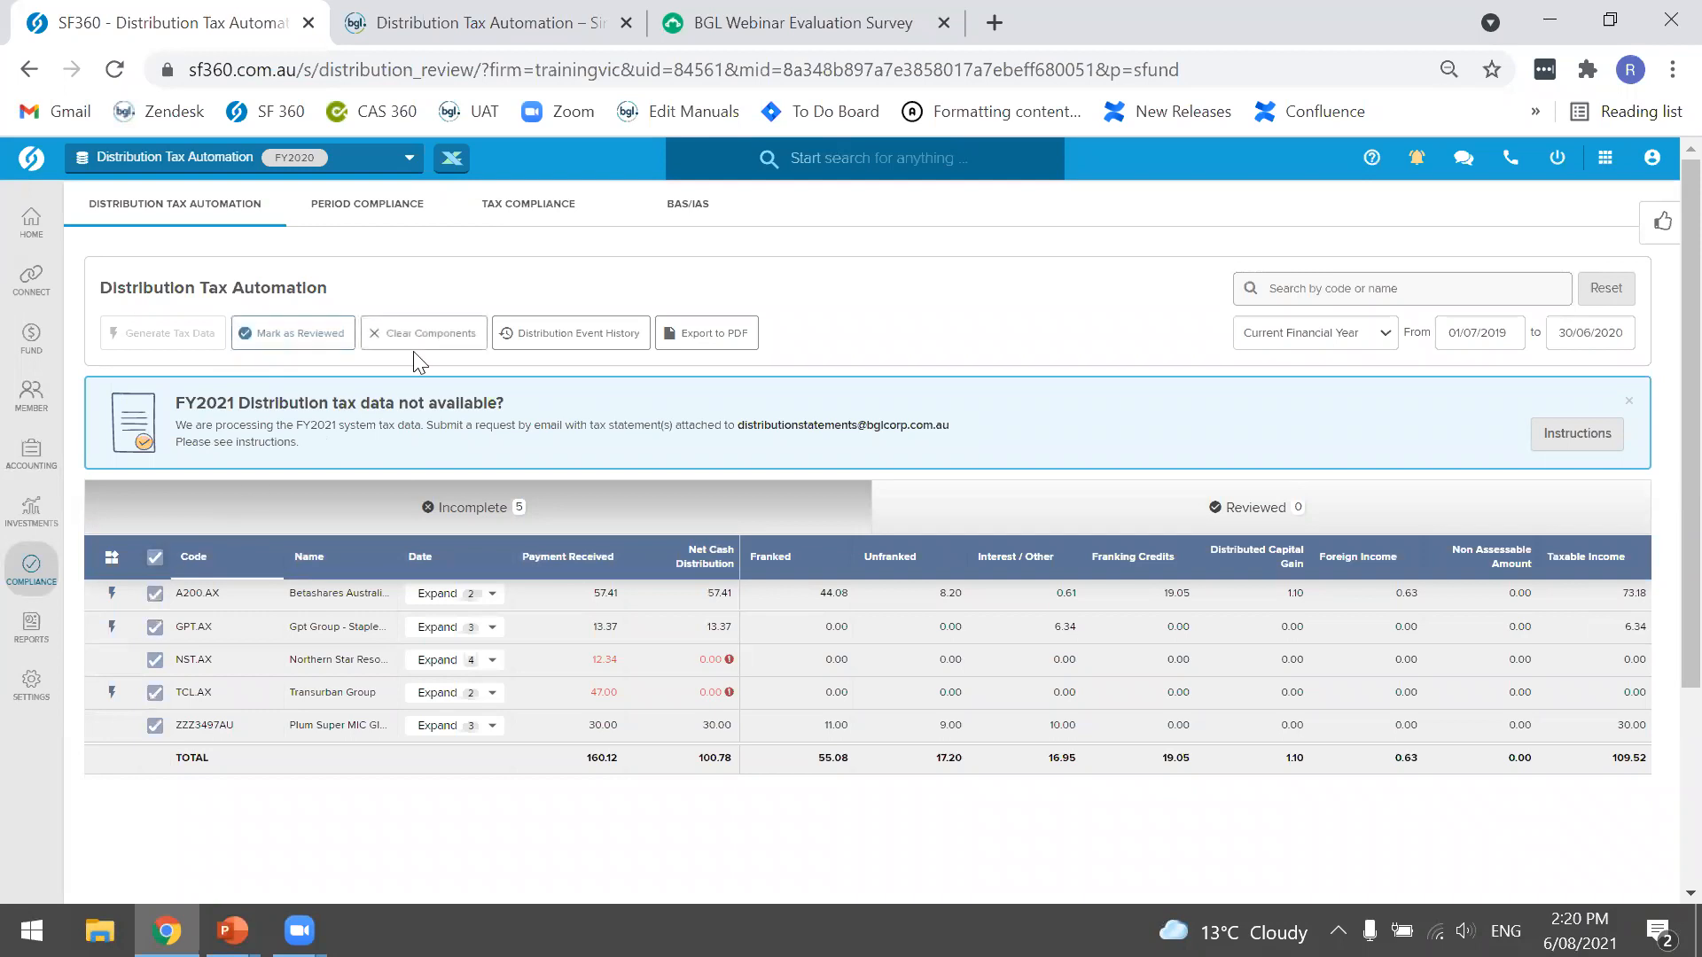
mouse_move(1555, 593)
left_click(155, 559)
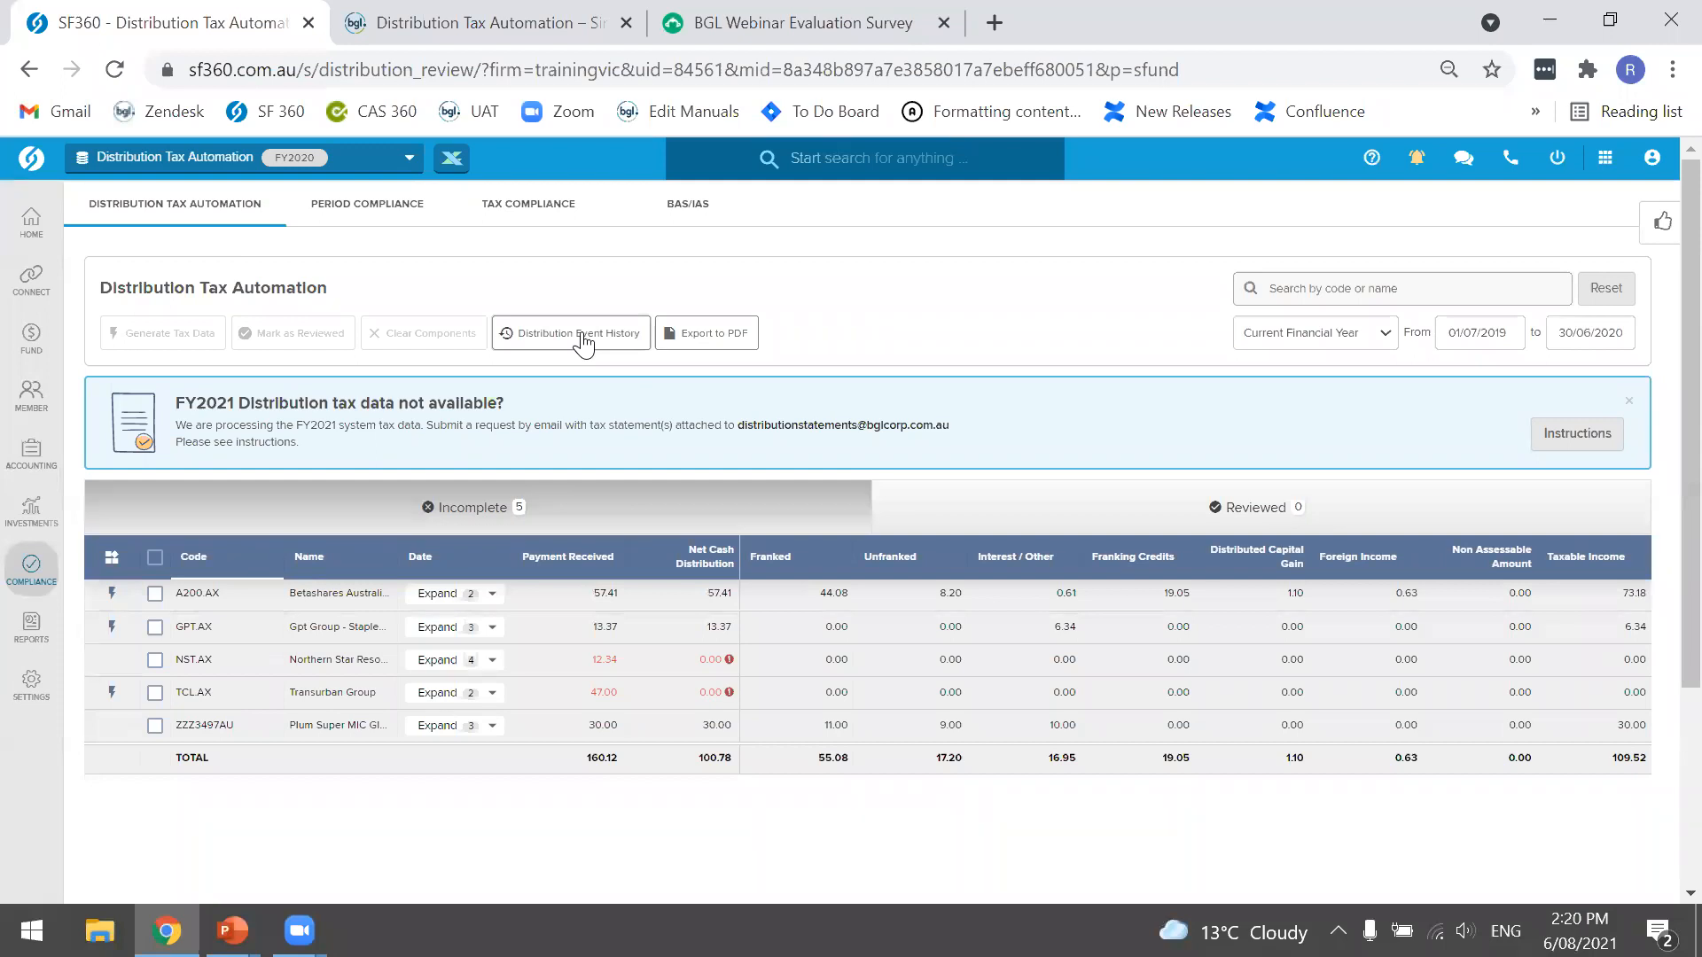
Export the distributions to PDF and look through the Distribution Reconciliation Report for 01 July 2019 to 30 June 2020
left_click(733, 349)
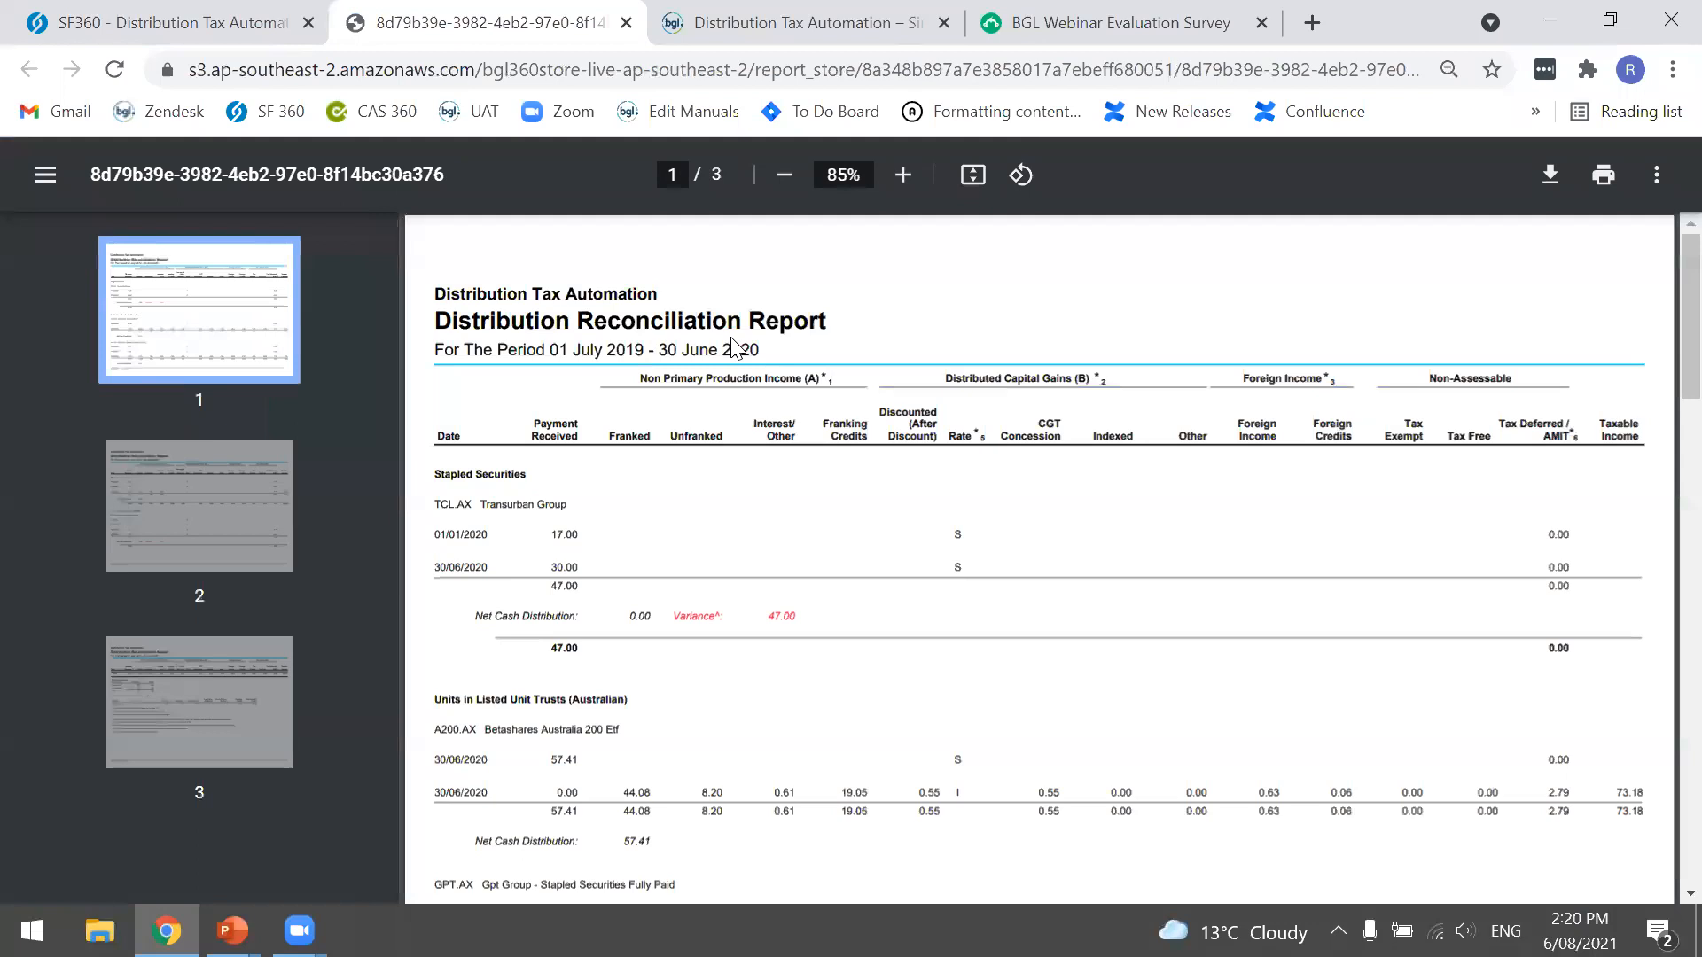
scroll(732, 348, "down", 2)
scroll(732, 348, "up", 2)
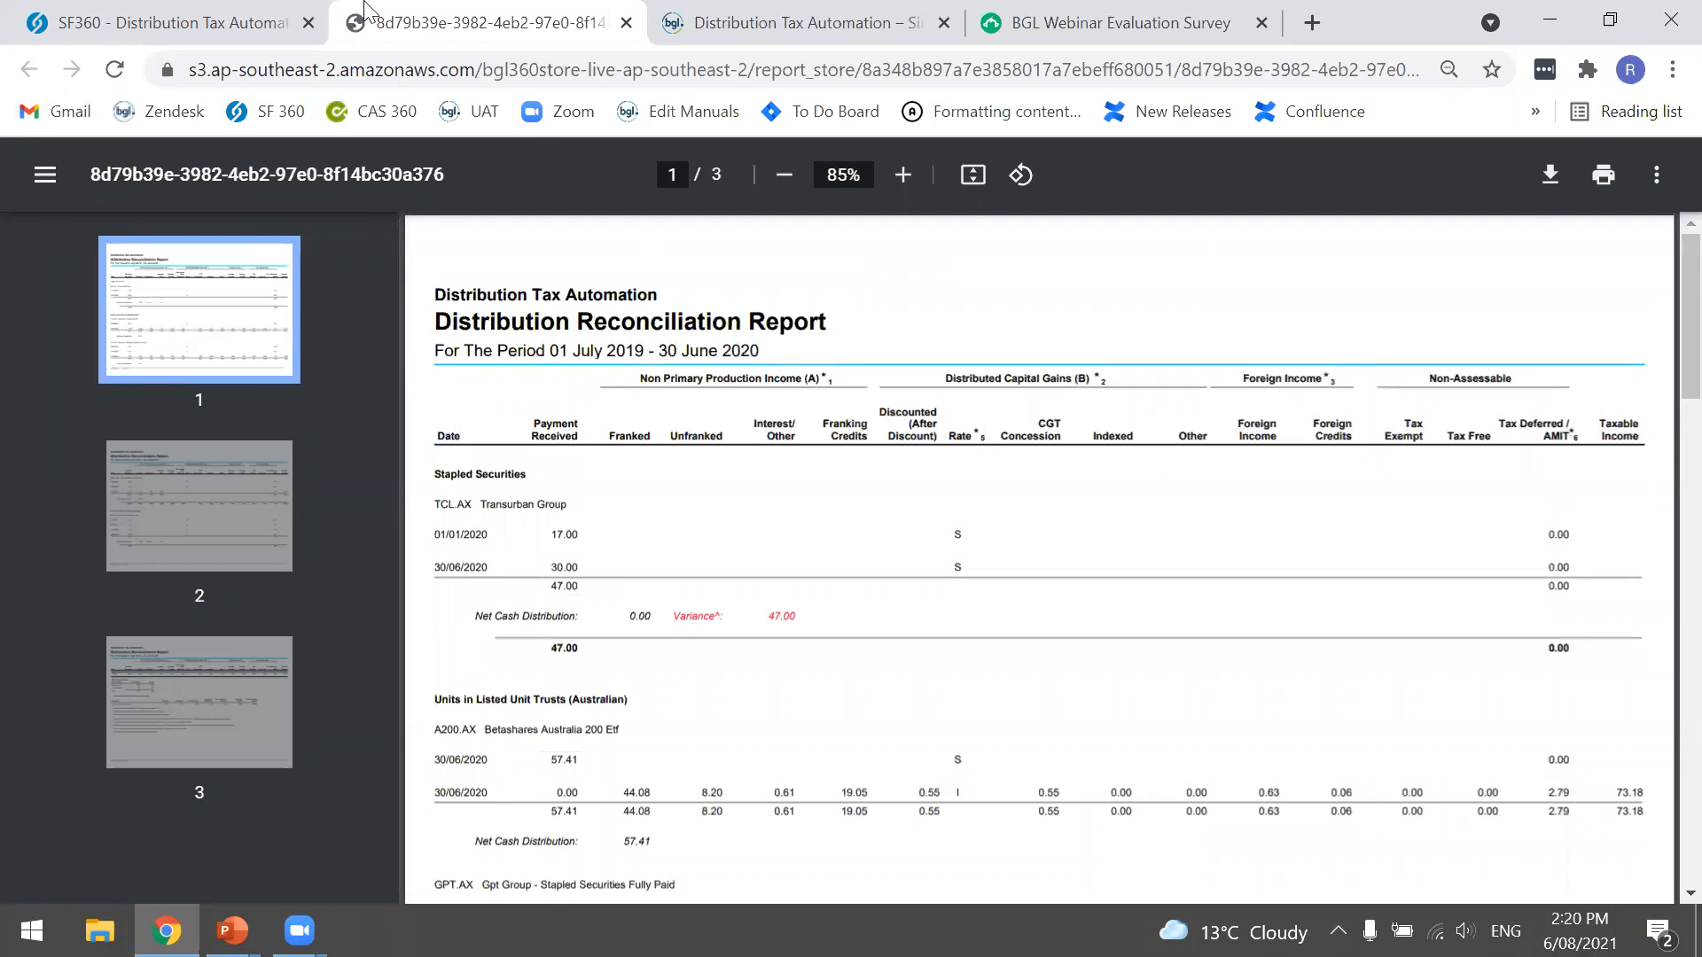
Close the reconciliation report and check which incomplete investments have system tax data available
left_click(625, 23)
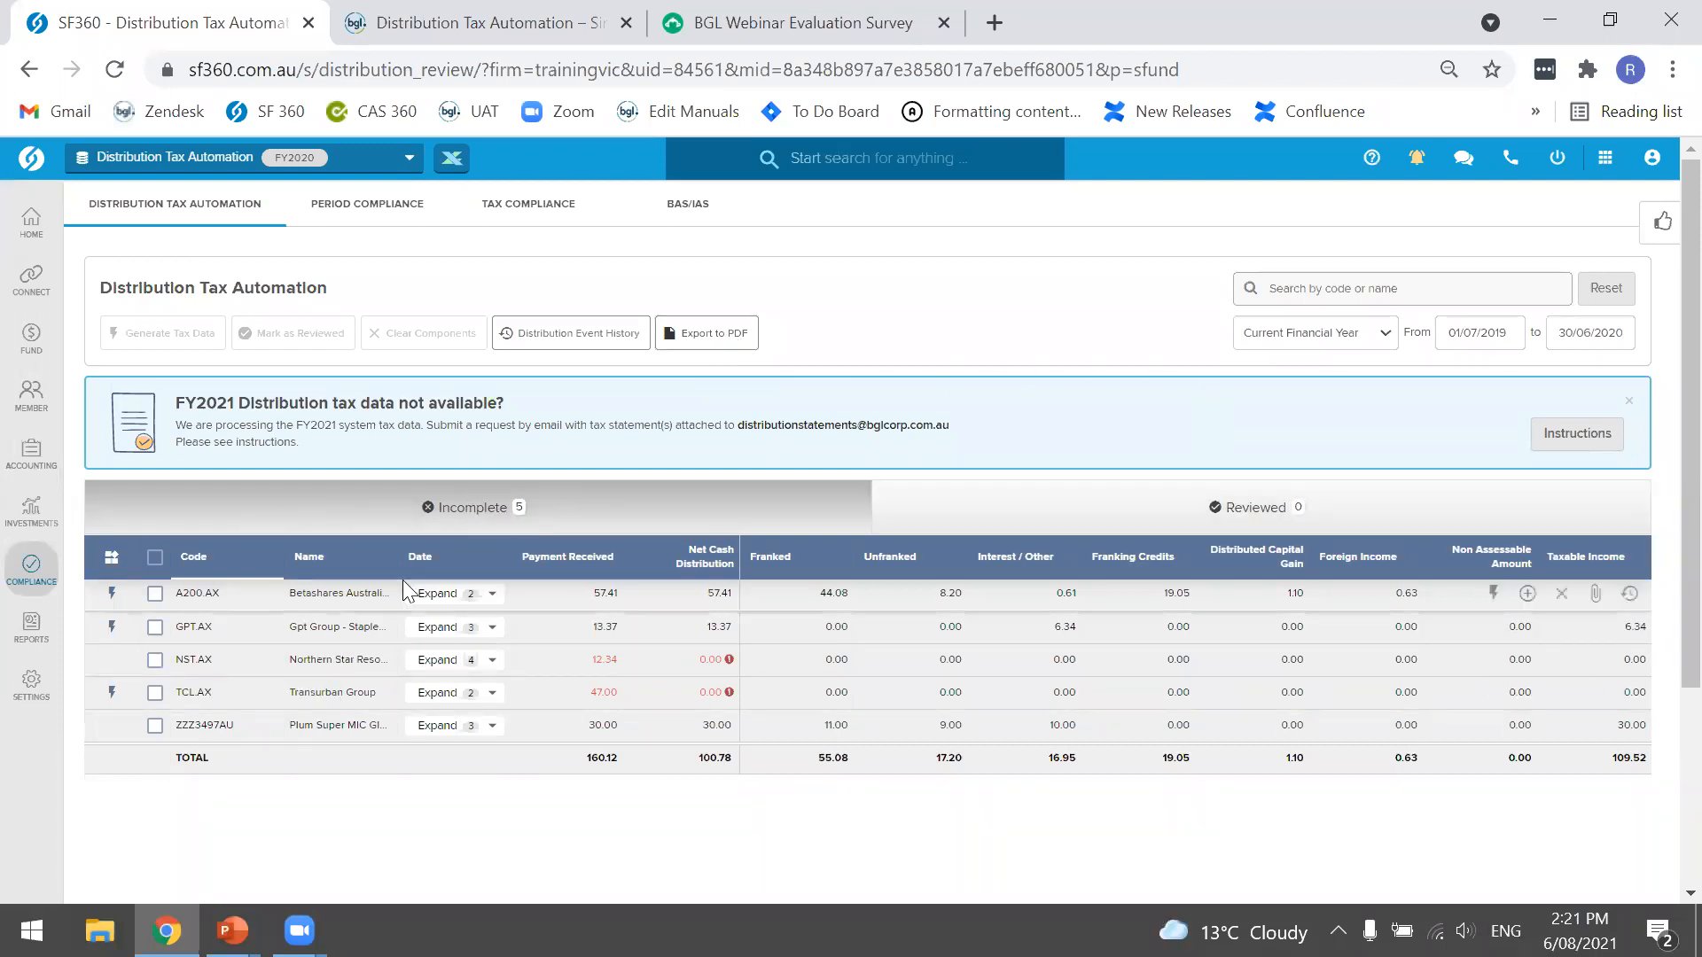
left_click(156, 557)
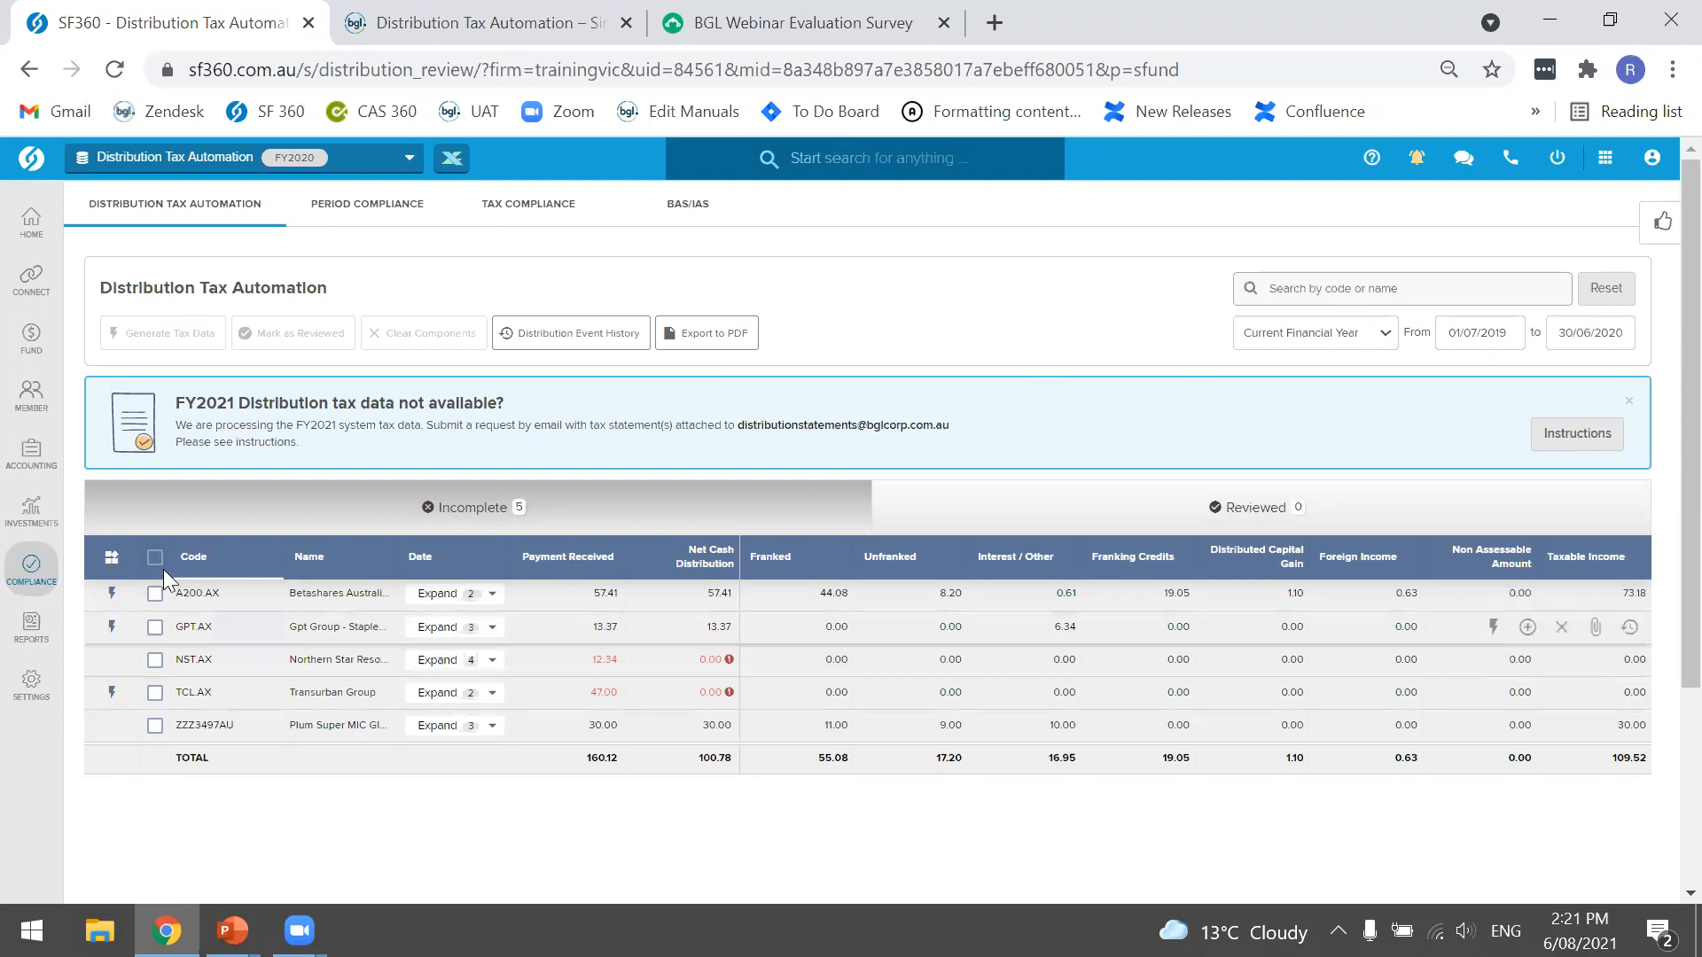
mouse_move(111, 599)
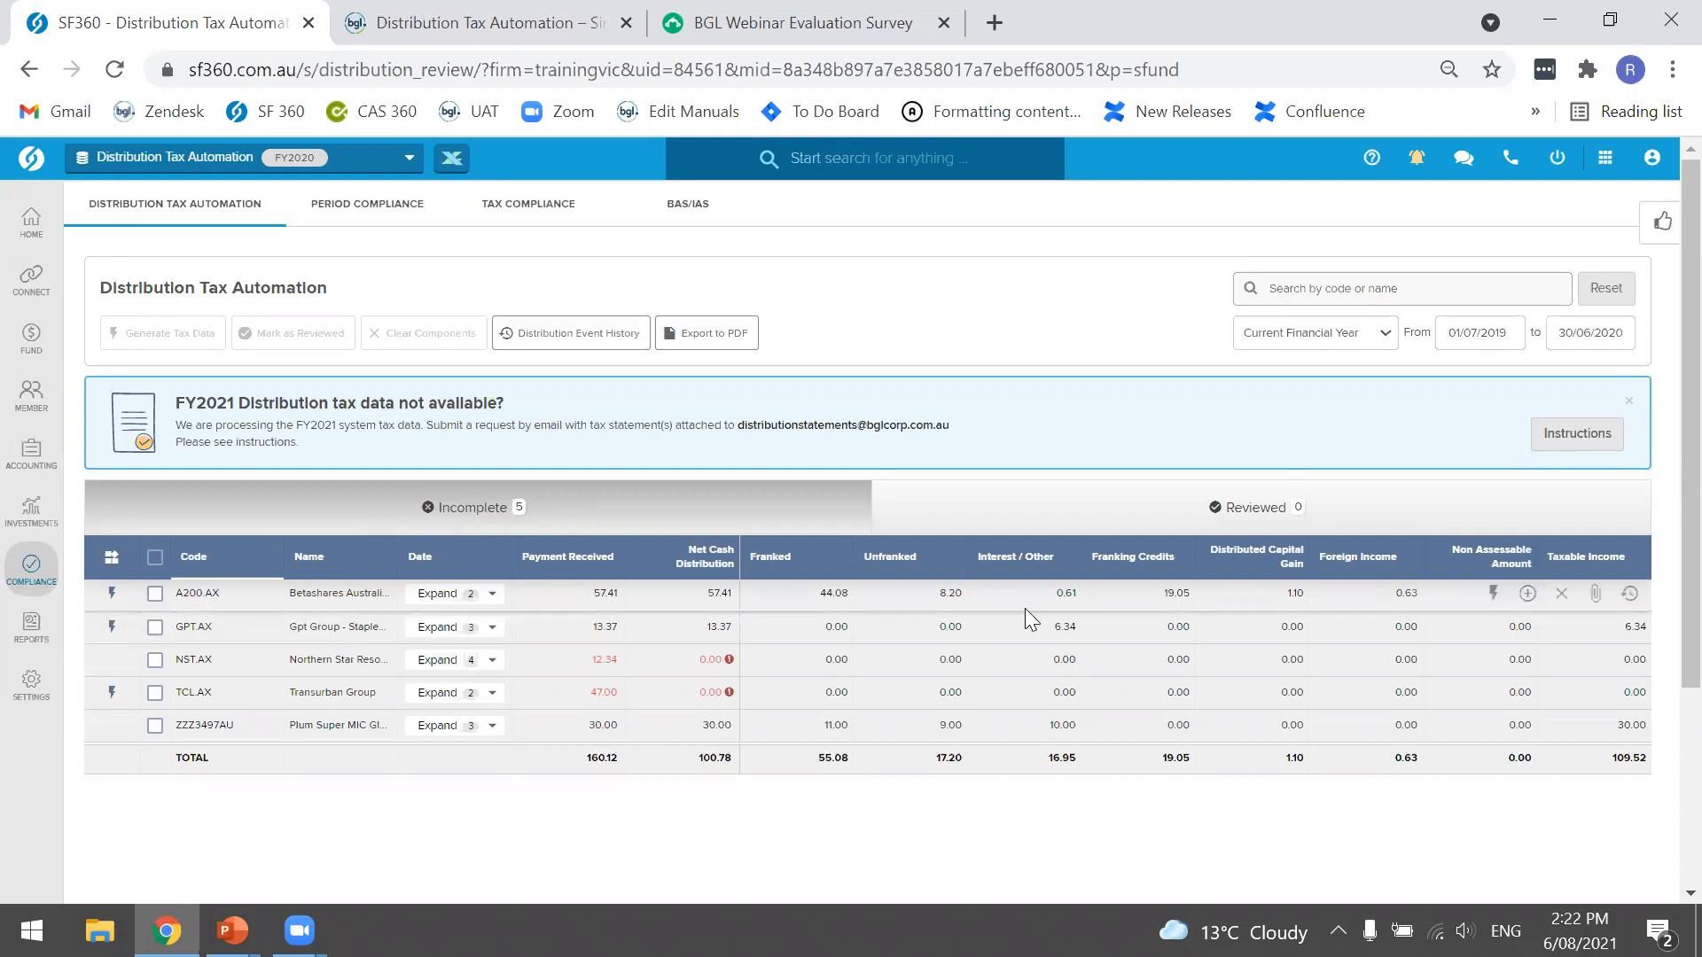
Review the unit balance, distribution summary and components in the Generate Tax Data form for A200.AX, and cancel without generating
left_click(1494, 594)
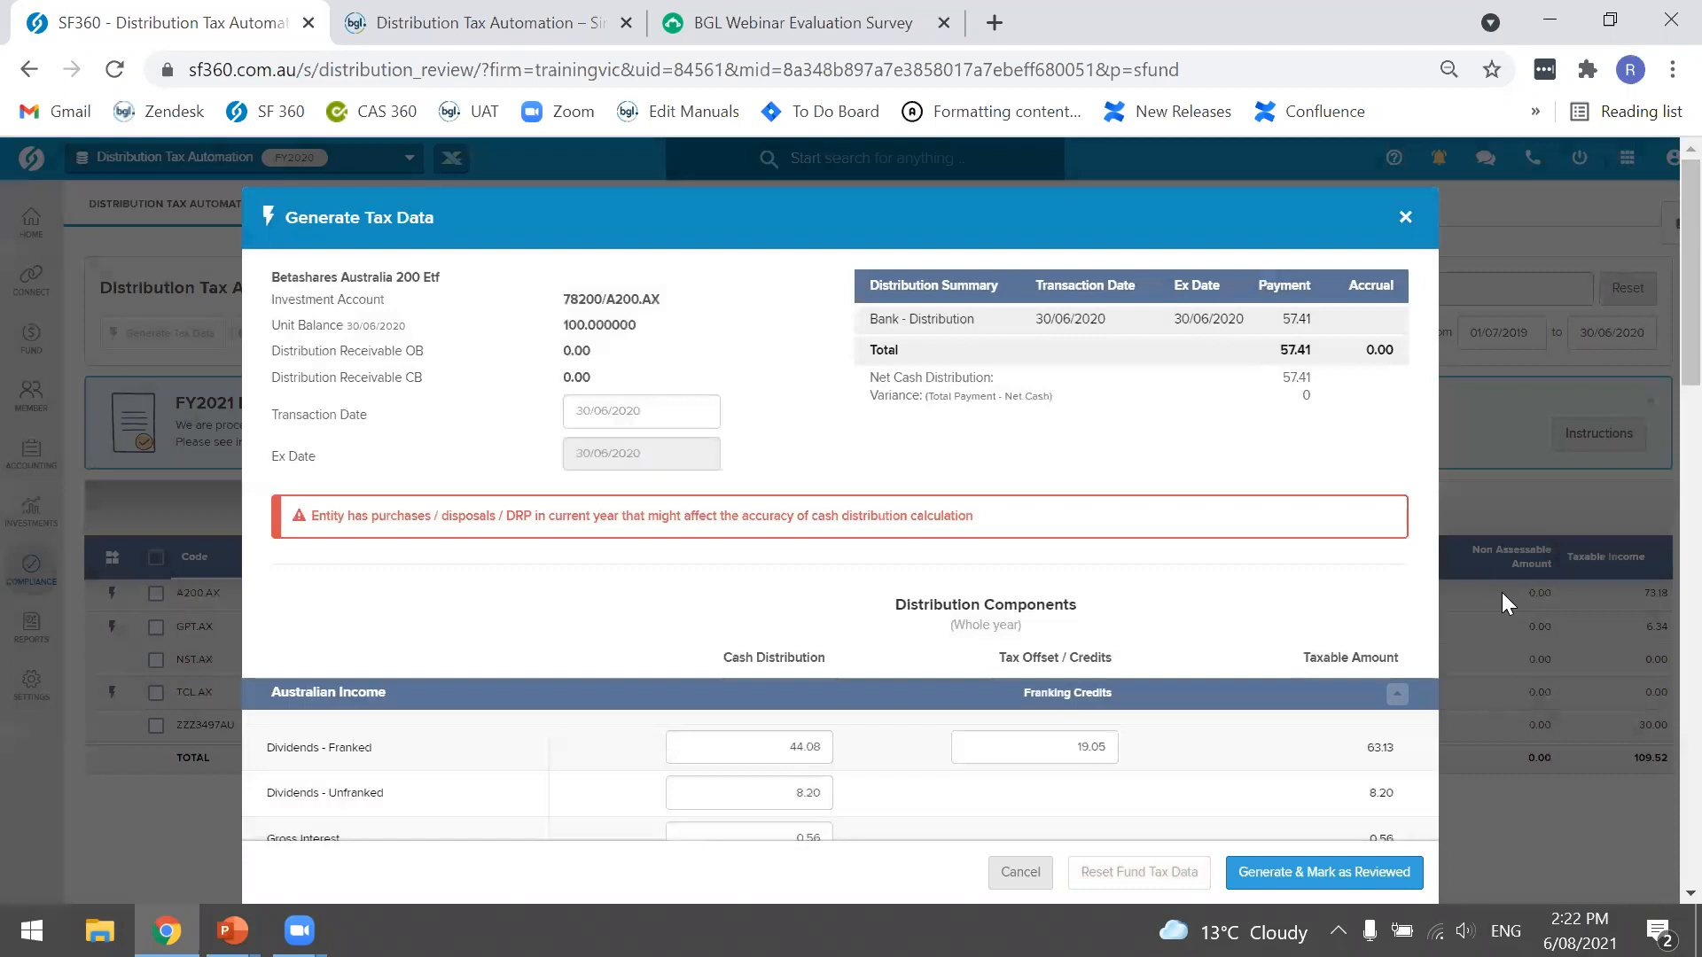
scroll(1128, 548, "down", 2)
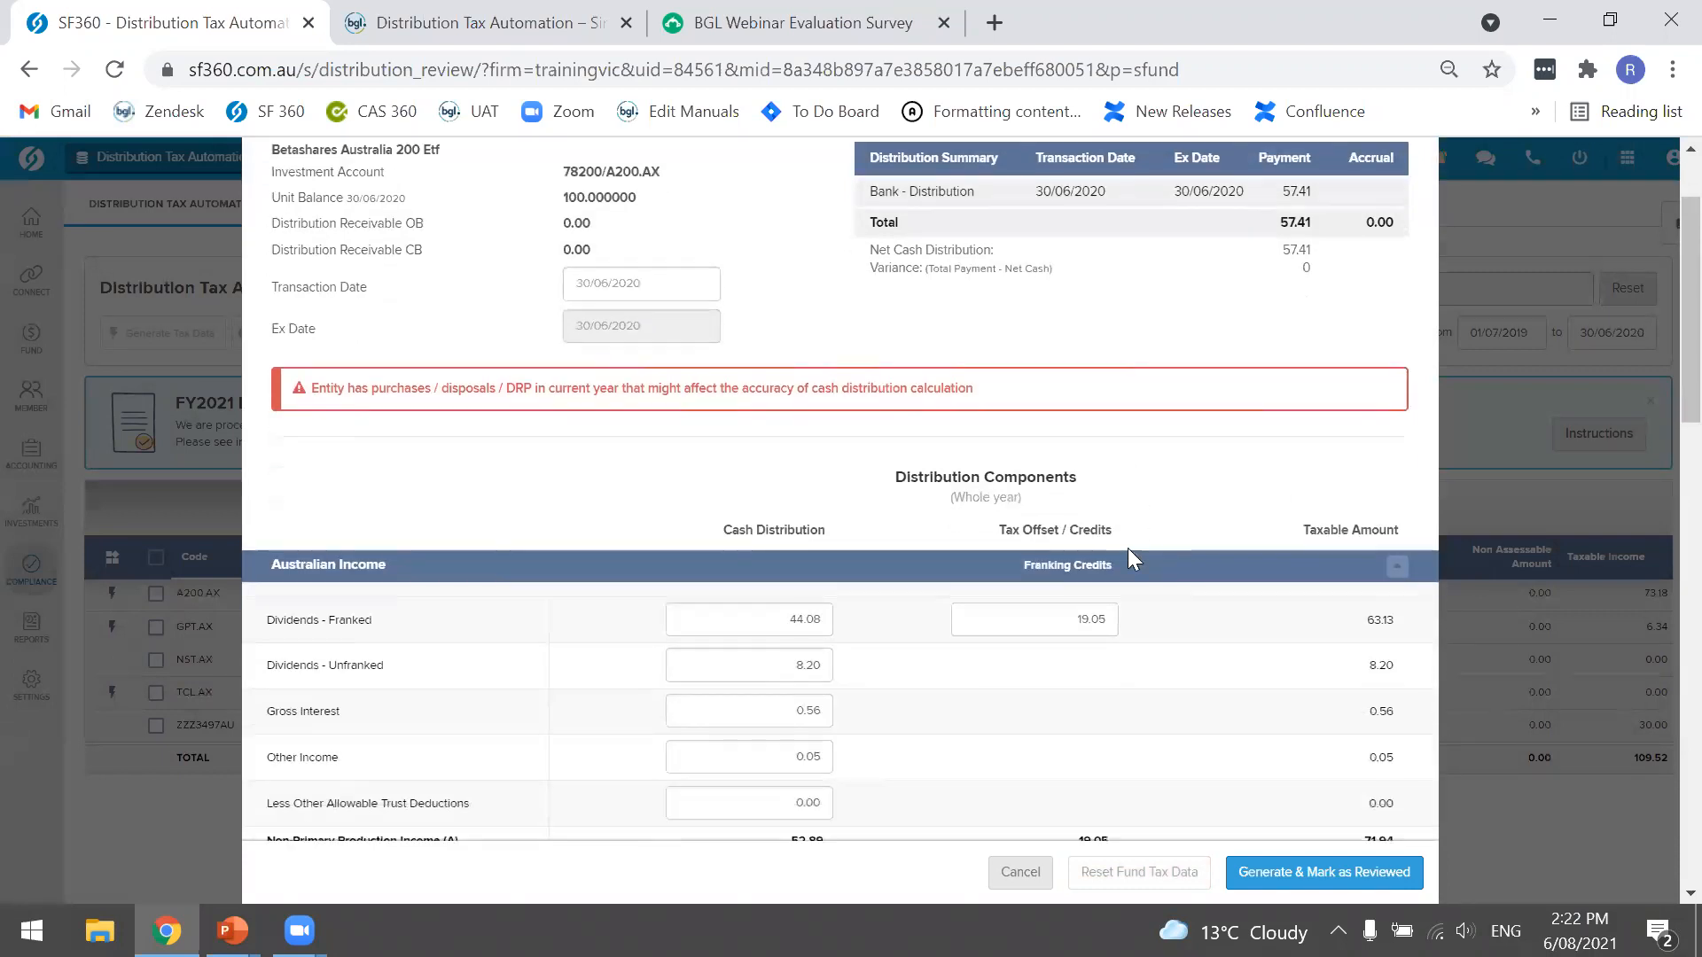
scroll(1127, 554, "up", 2)
scroll(1128, 557, "down", 1)
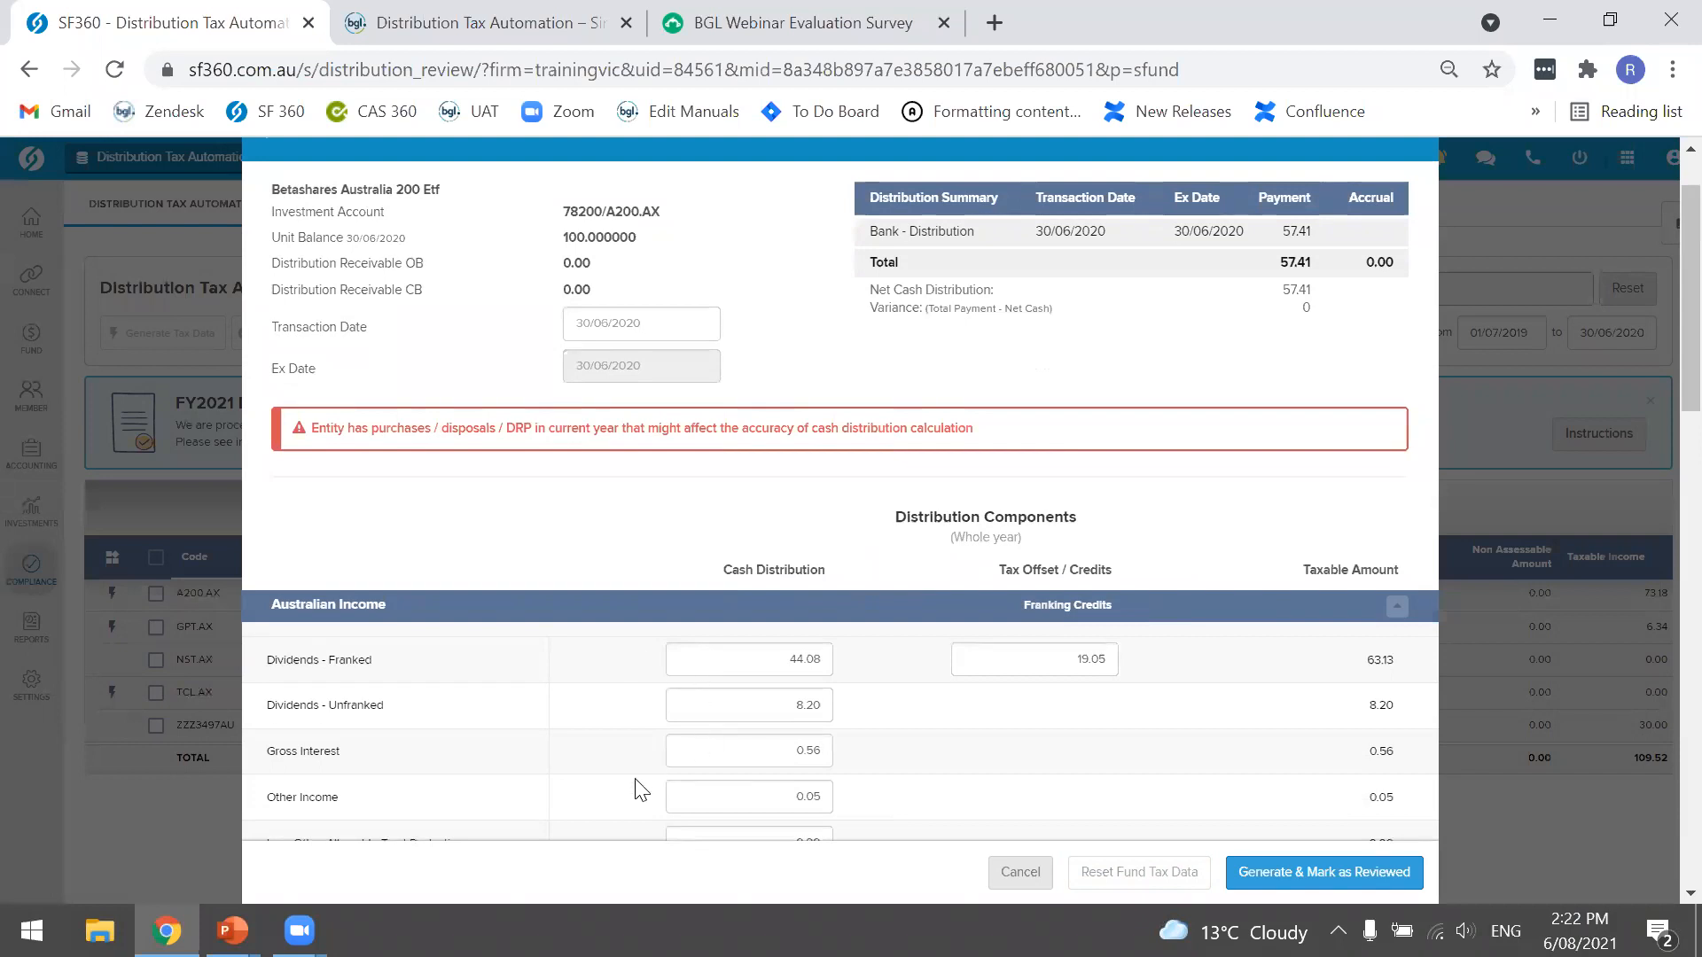
scroll(637, 787, "down", 2)
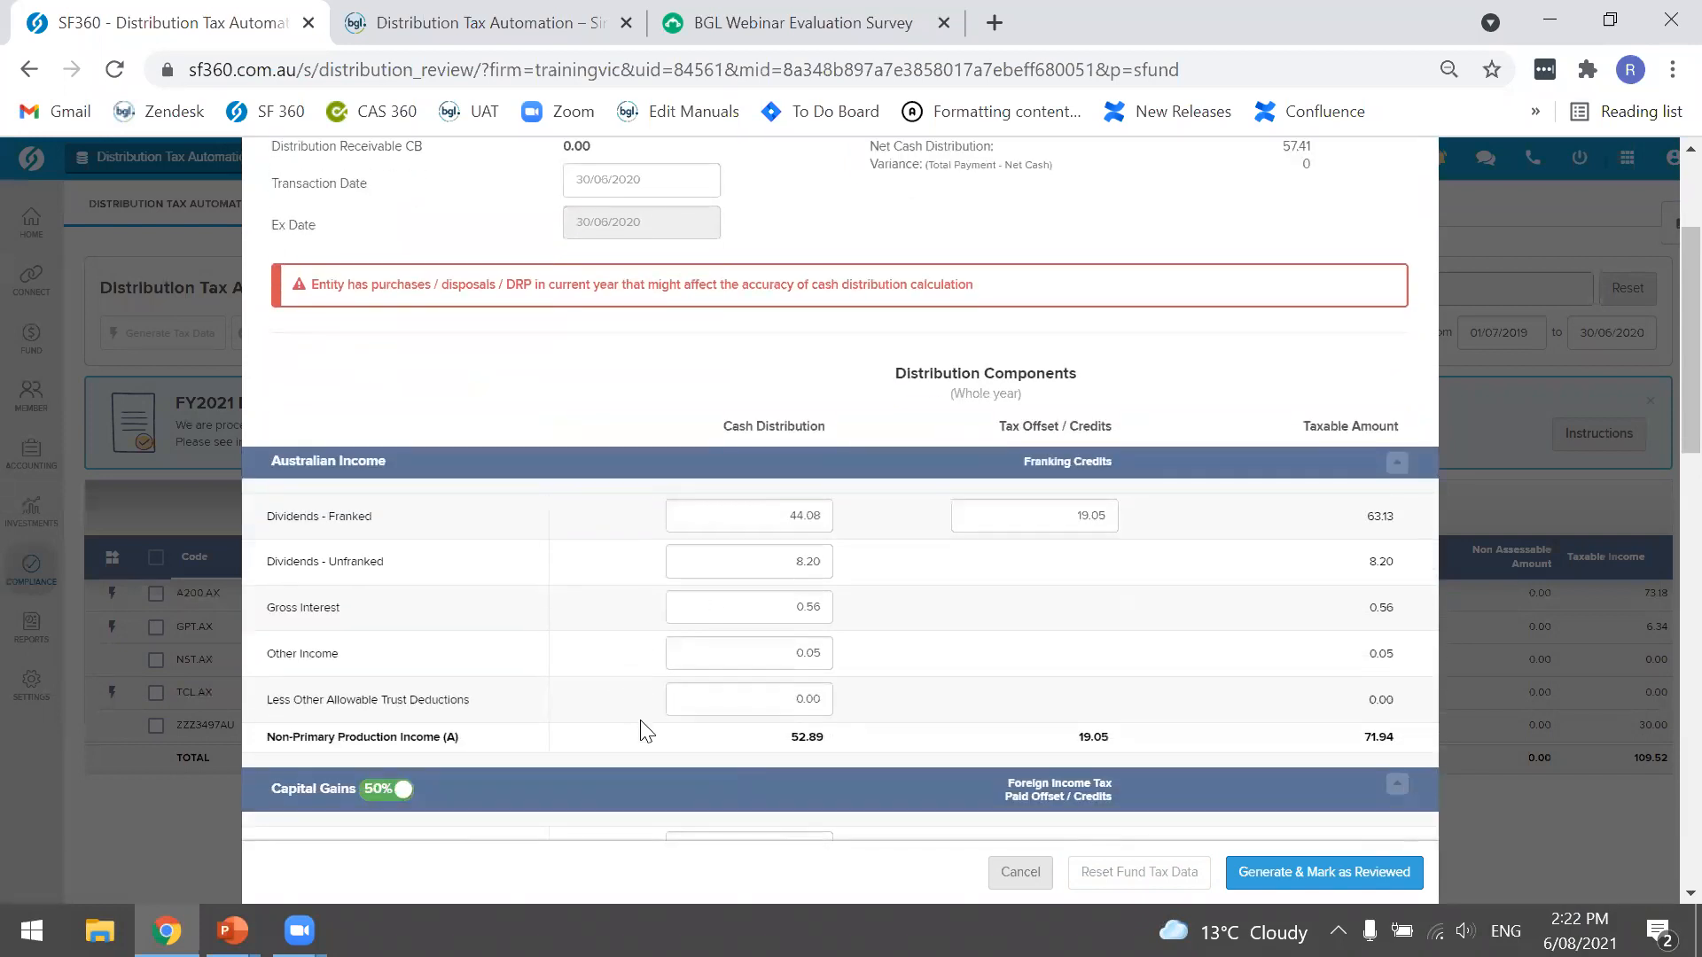
scroll(645, 727, "up", 3)
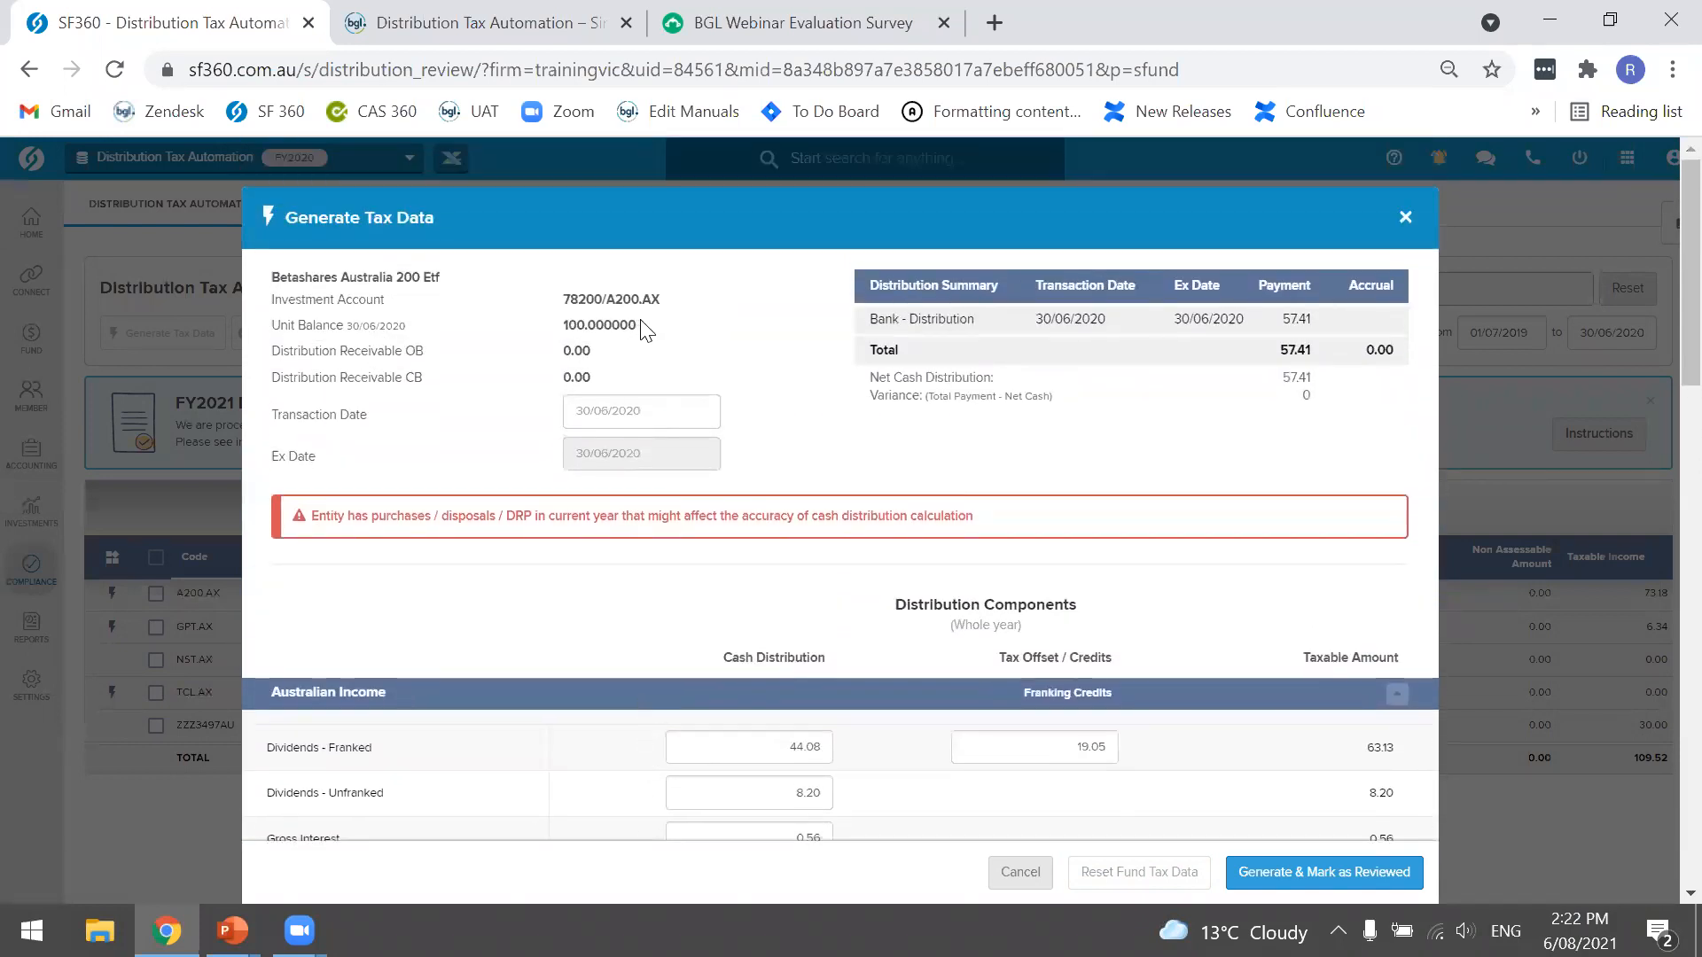
left_click_drag(639, 330, 563, 324)
scroll(584, 321, "down", 7)
scroll(582, 319, "up", 6)
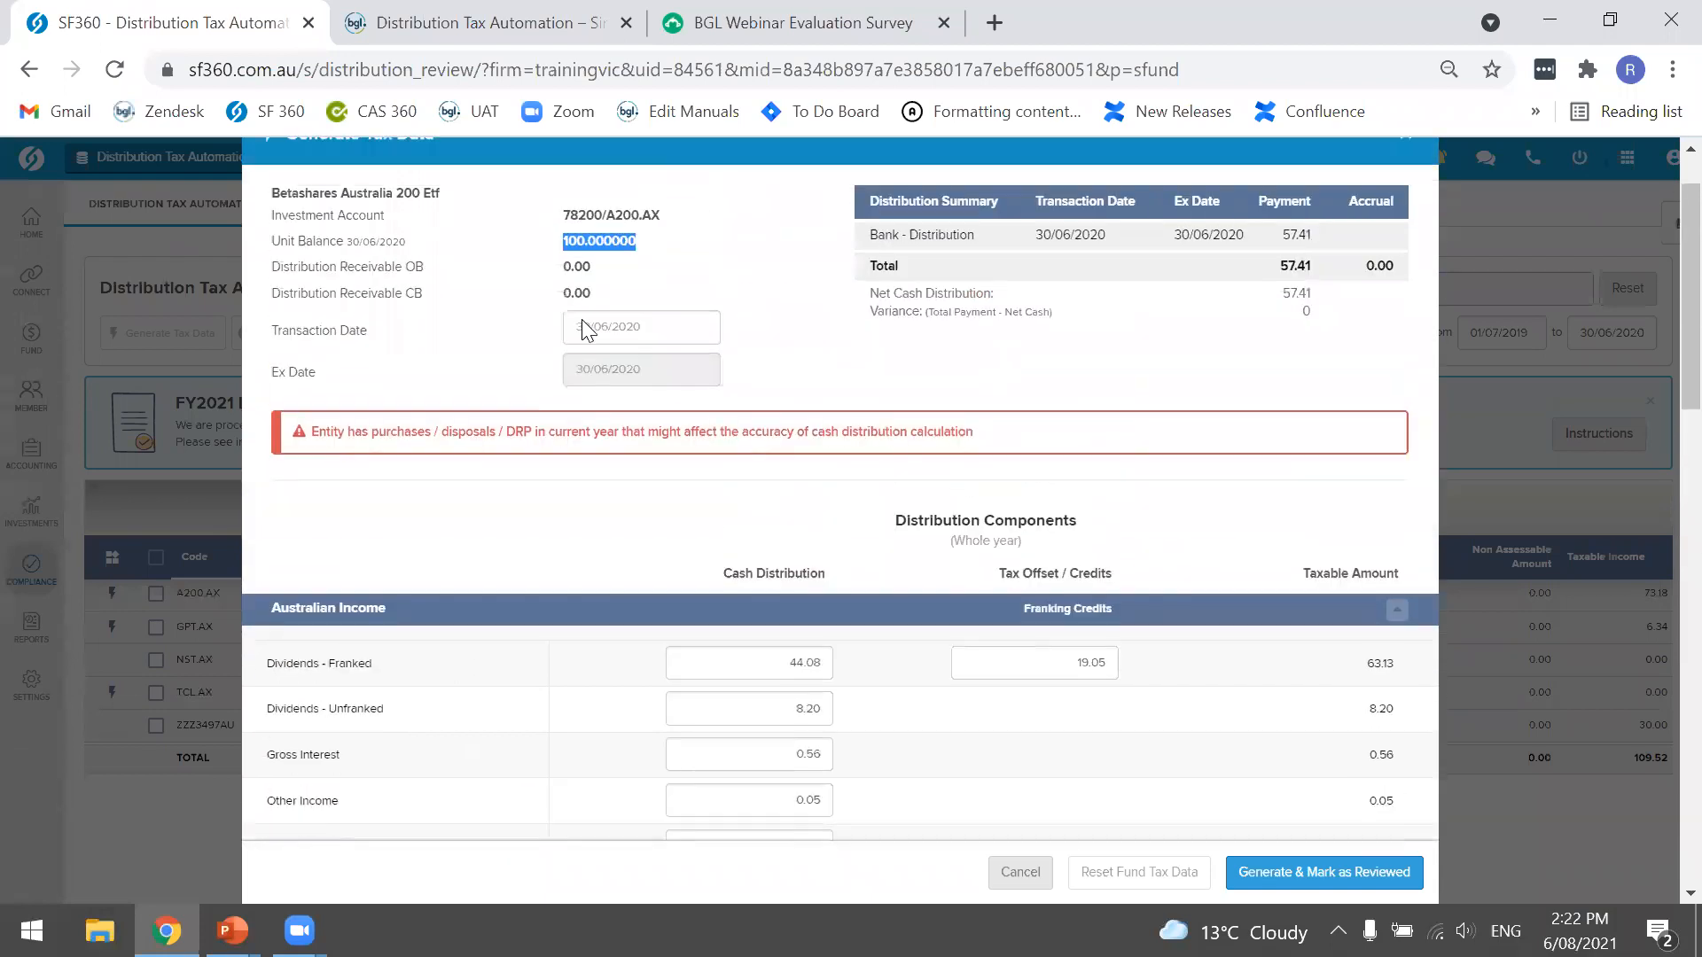
scroll(584, 328, "up", 1)
left_click(1019, 874)
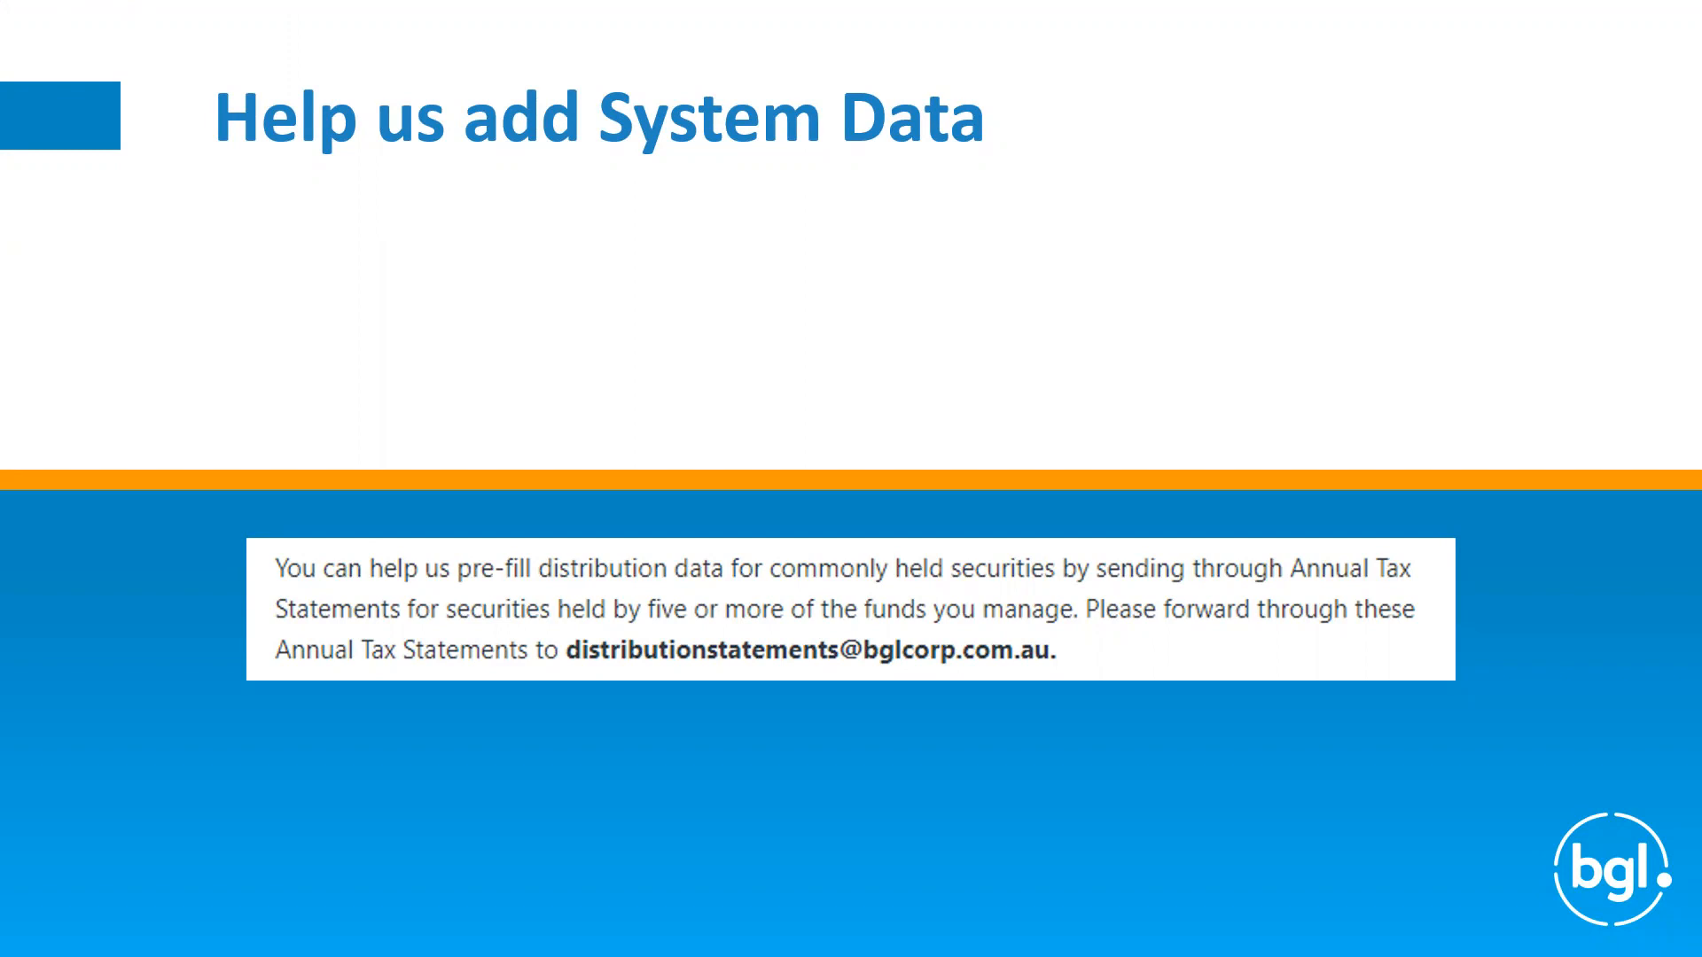
Switch back to SF360 in Chrome and open the Generate Tax Data form for TCL.AX to review its distribution summary and components
key("alt+Tab")
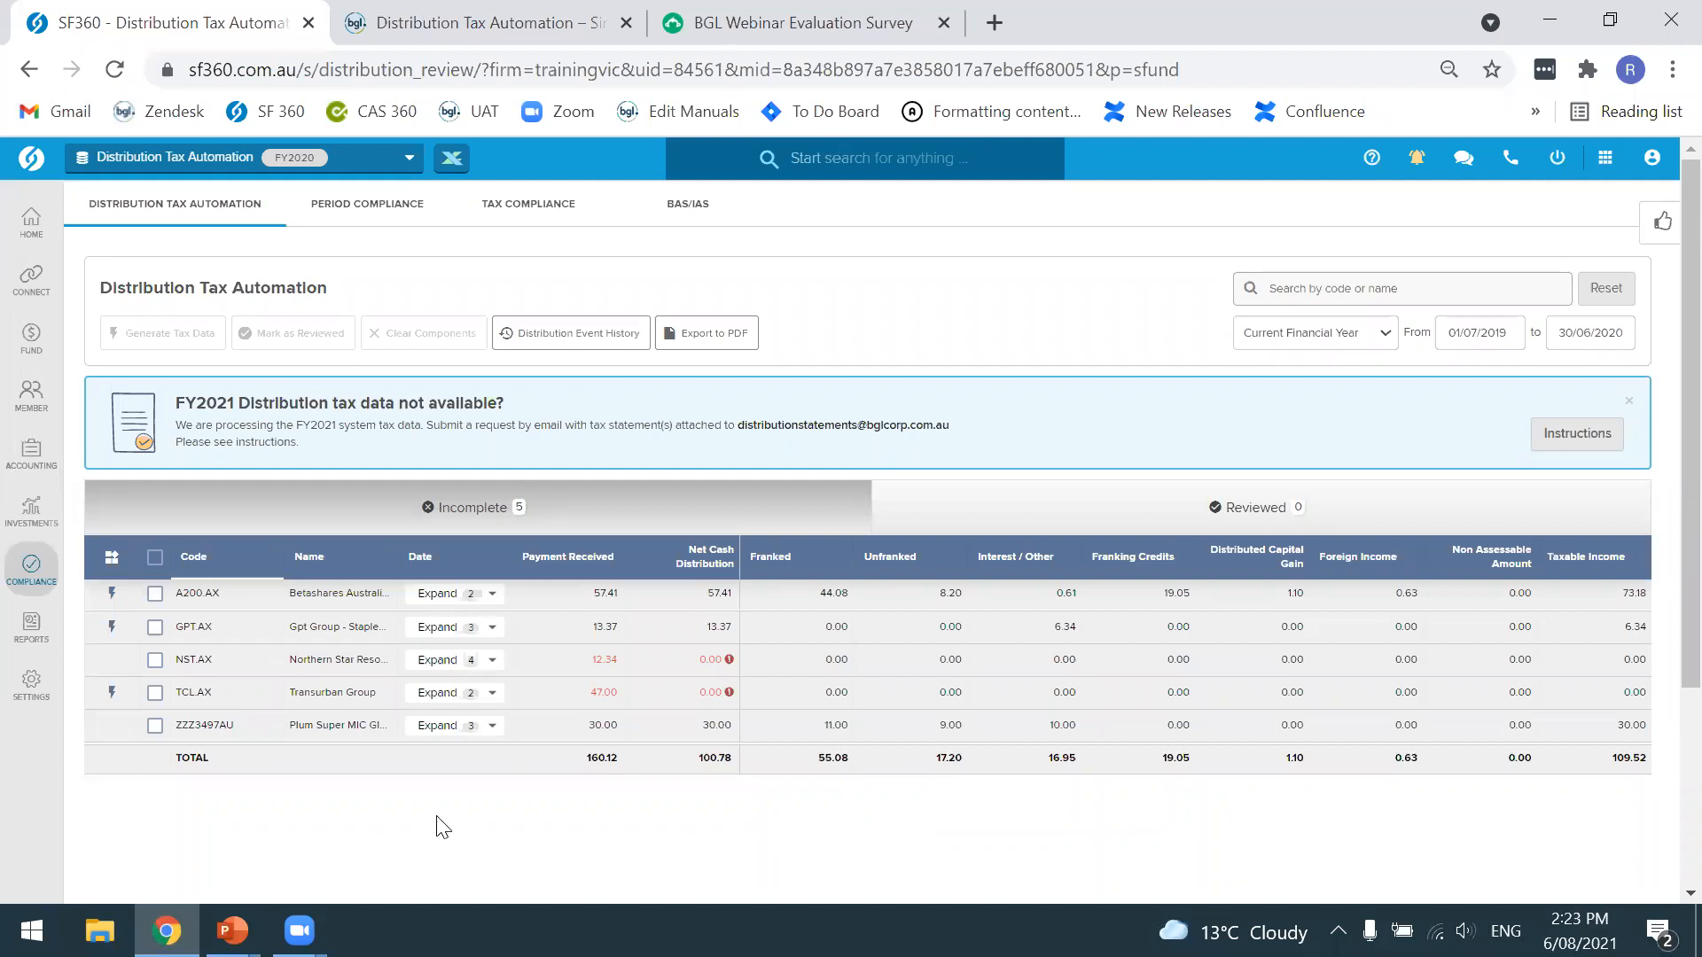
mouse_move(193, 697)
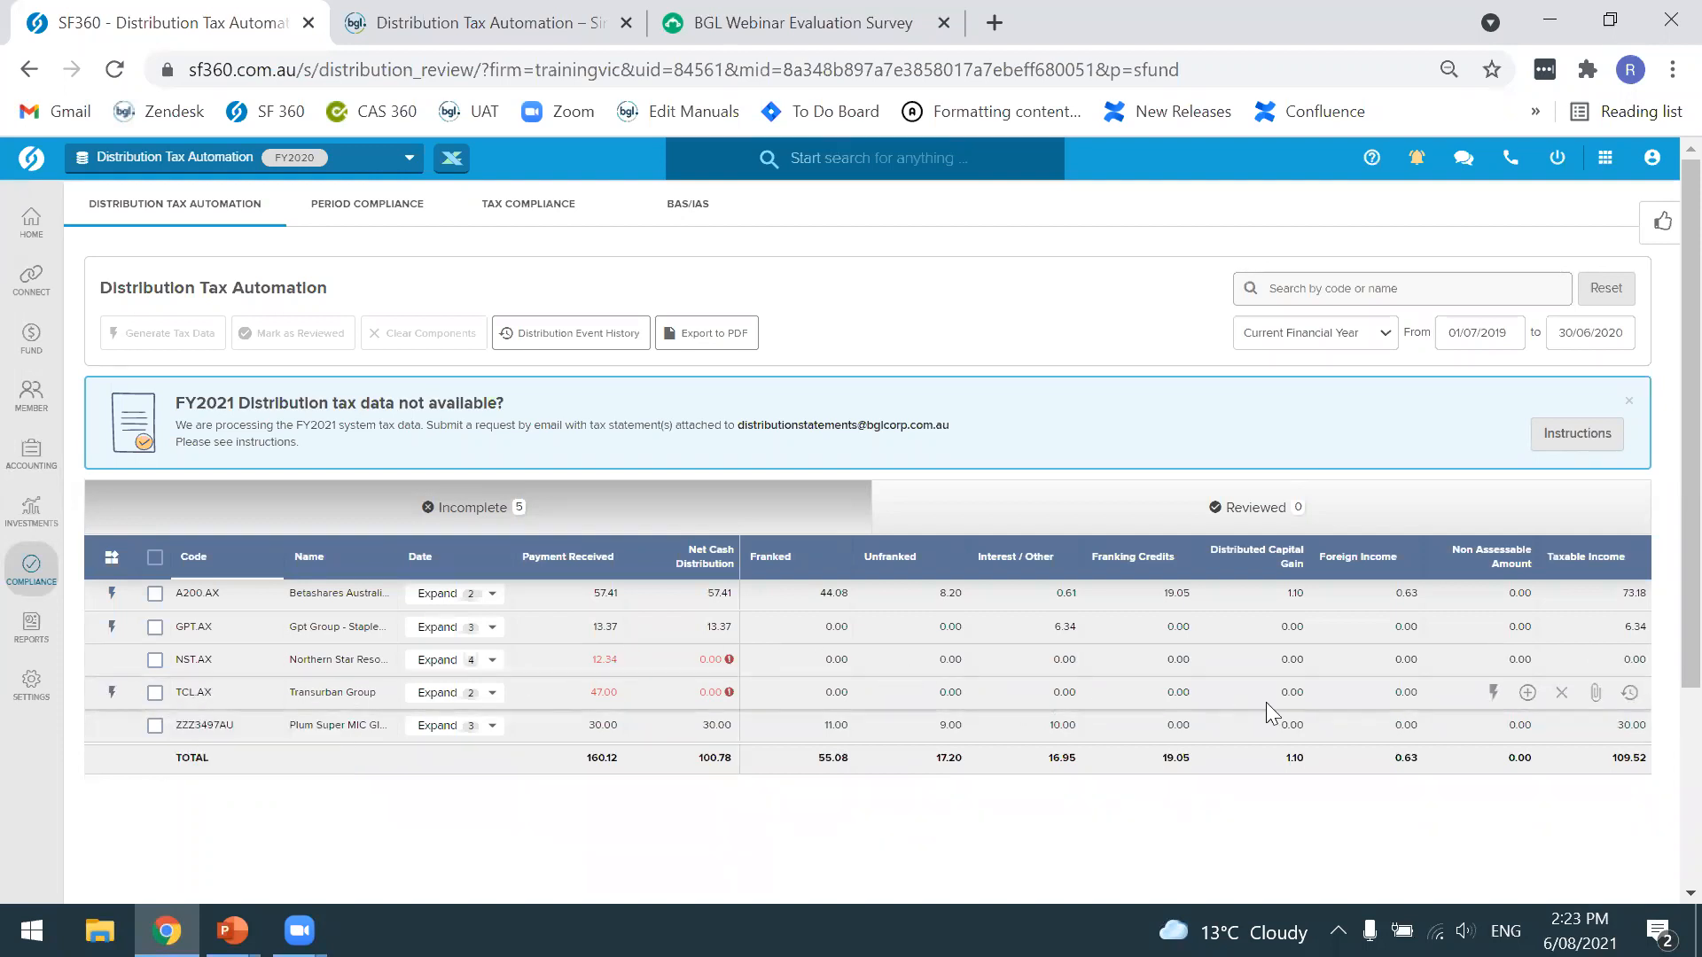
left_click(1495, 693)
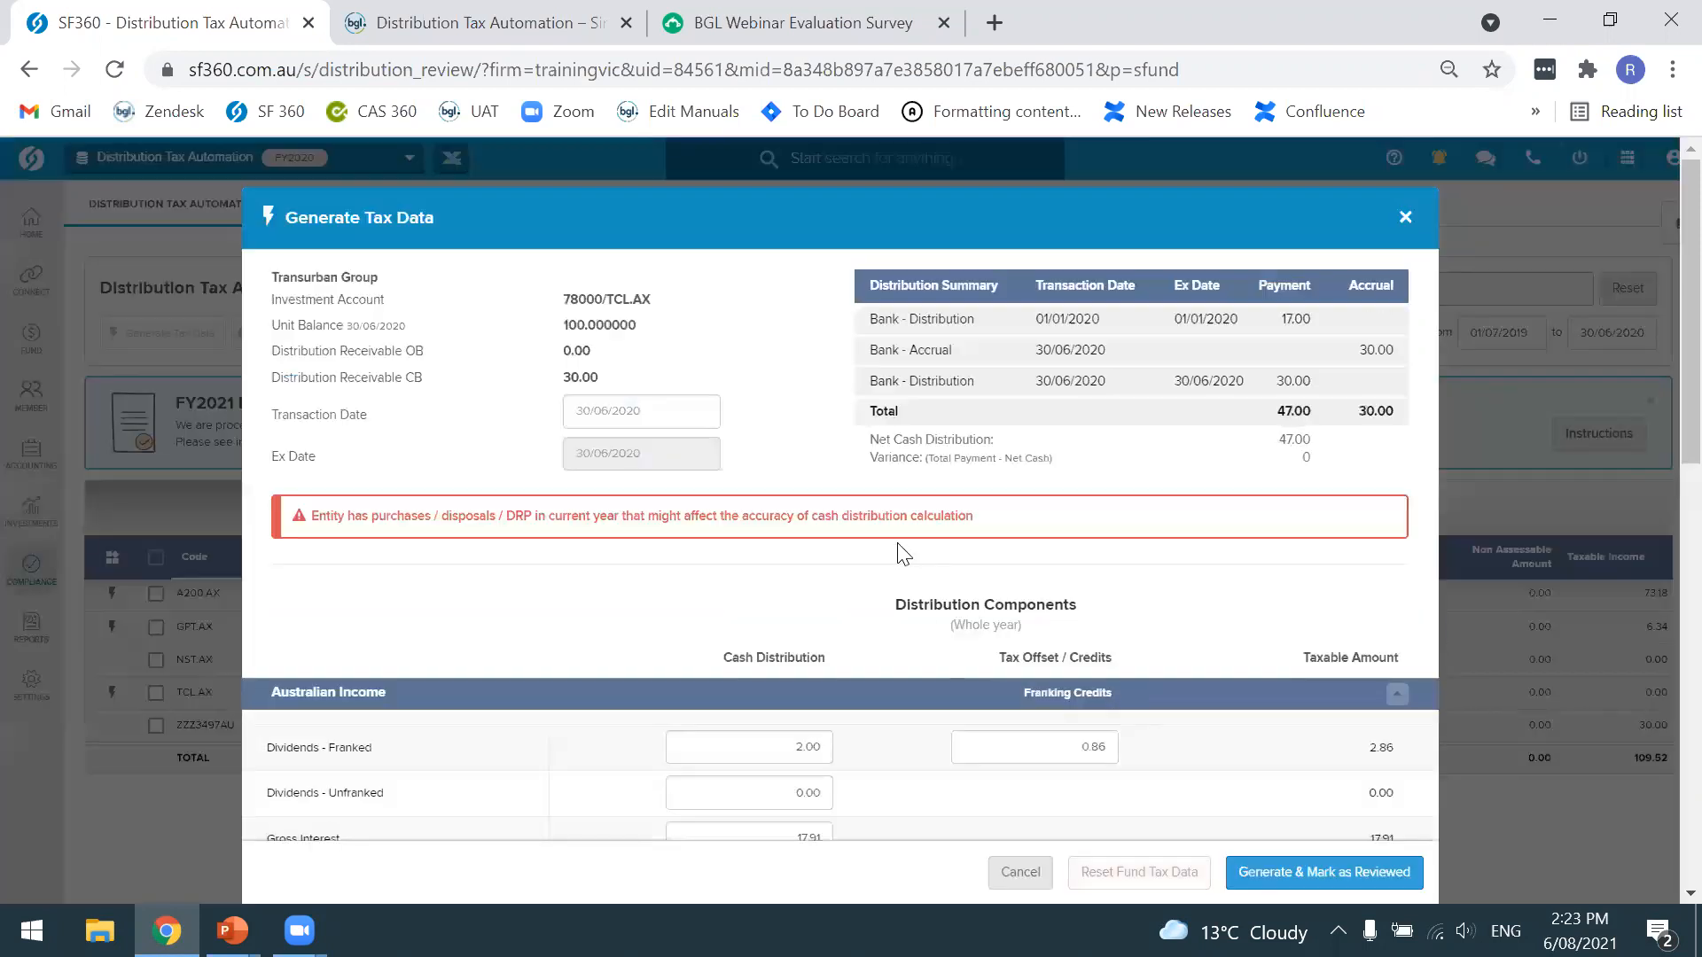
scroll(844, 655, "down", 2)
scroll(844, 654, "up", 1)
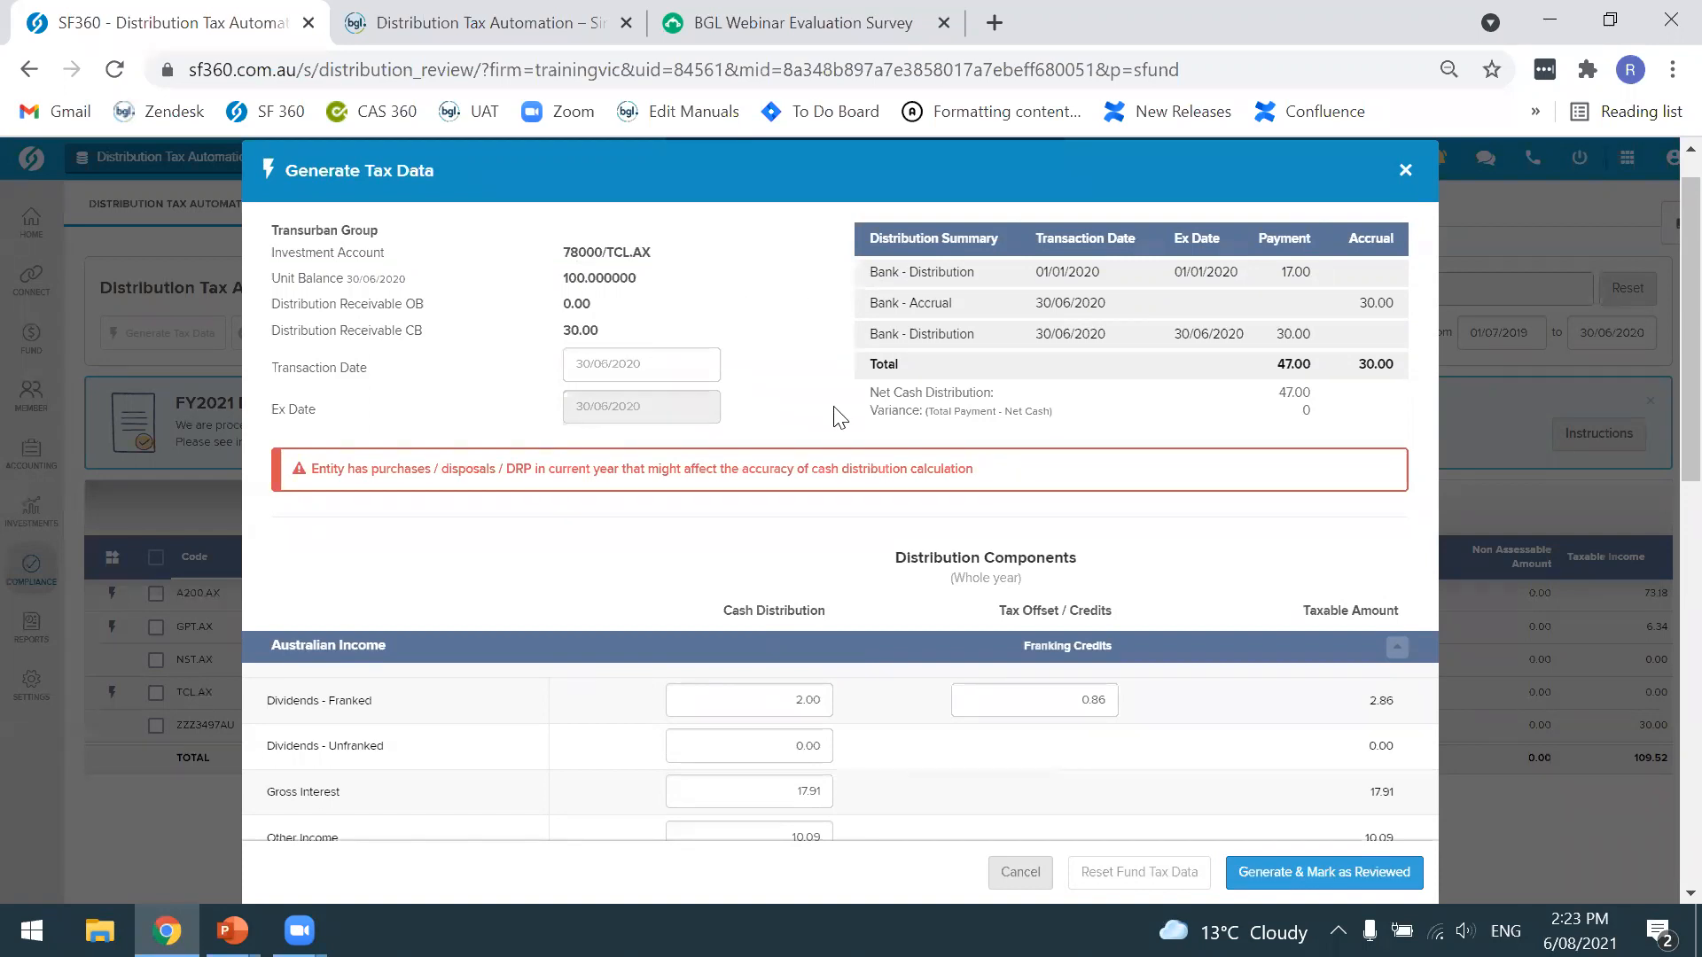
scroll(834, 407, "down", 3)
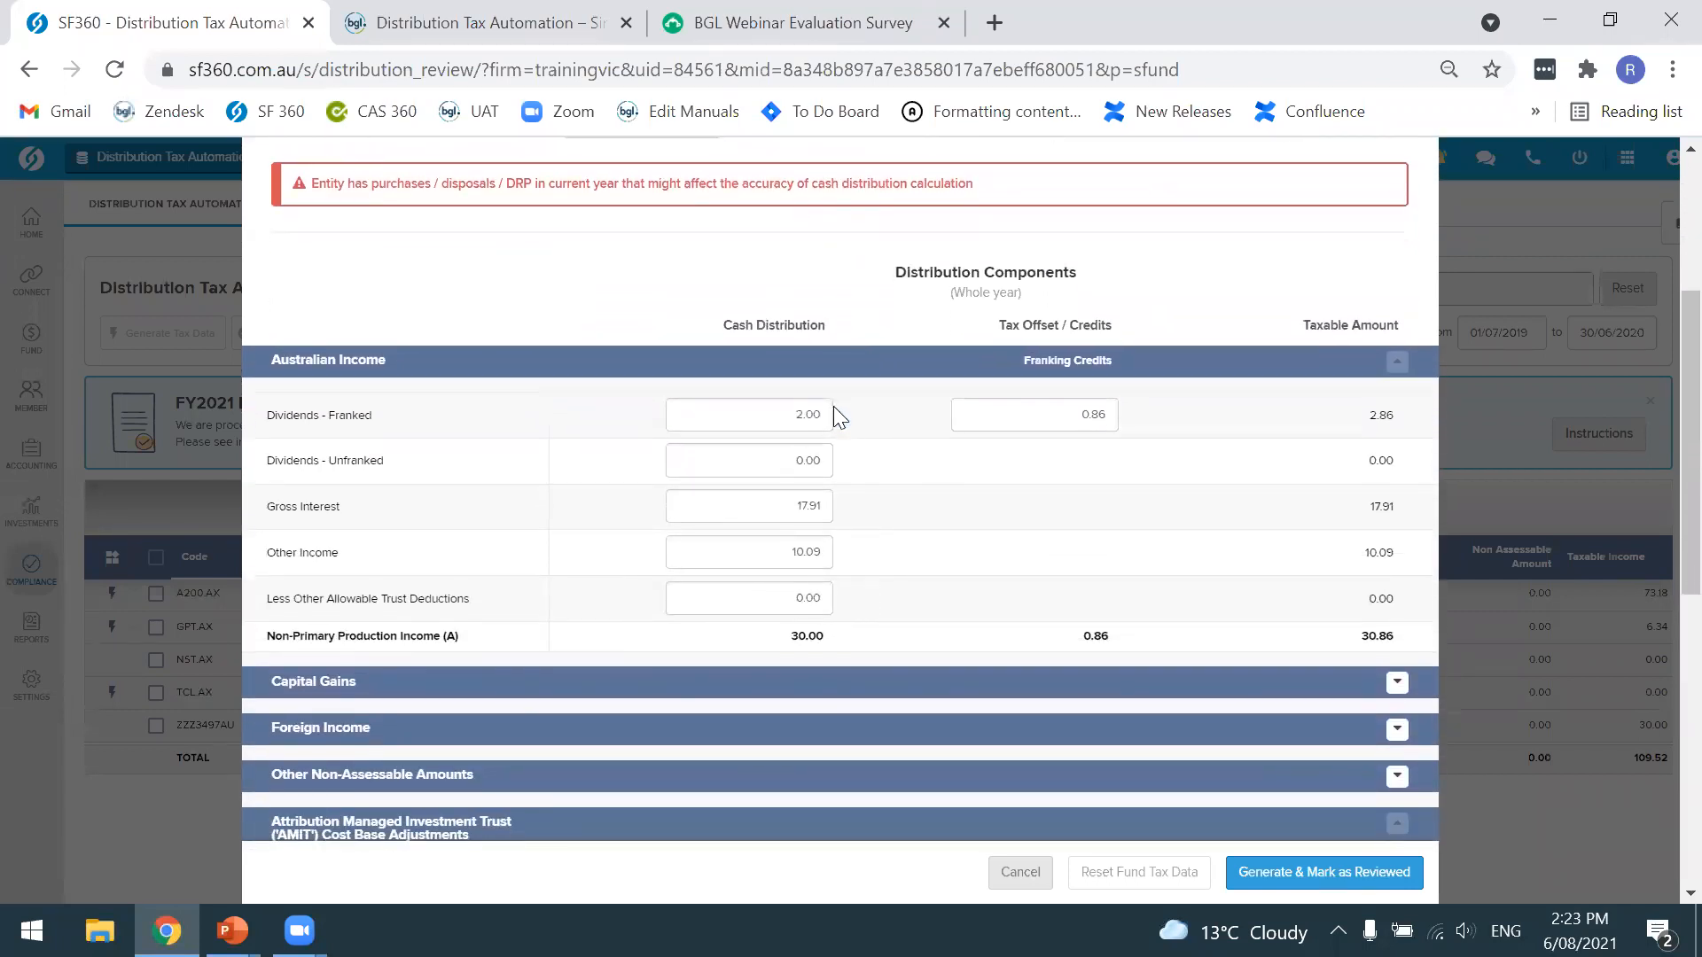
scroll(834, 415, "down", 1)
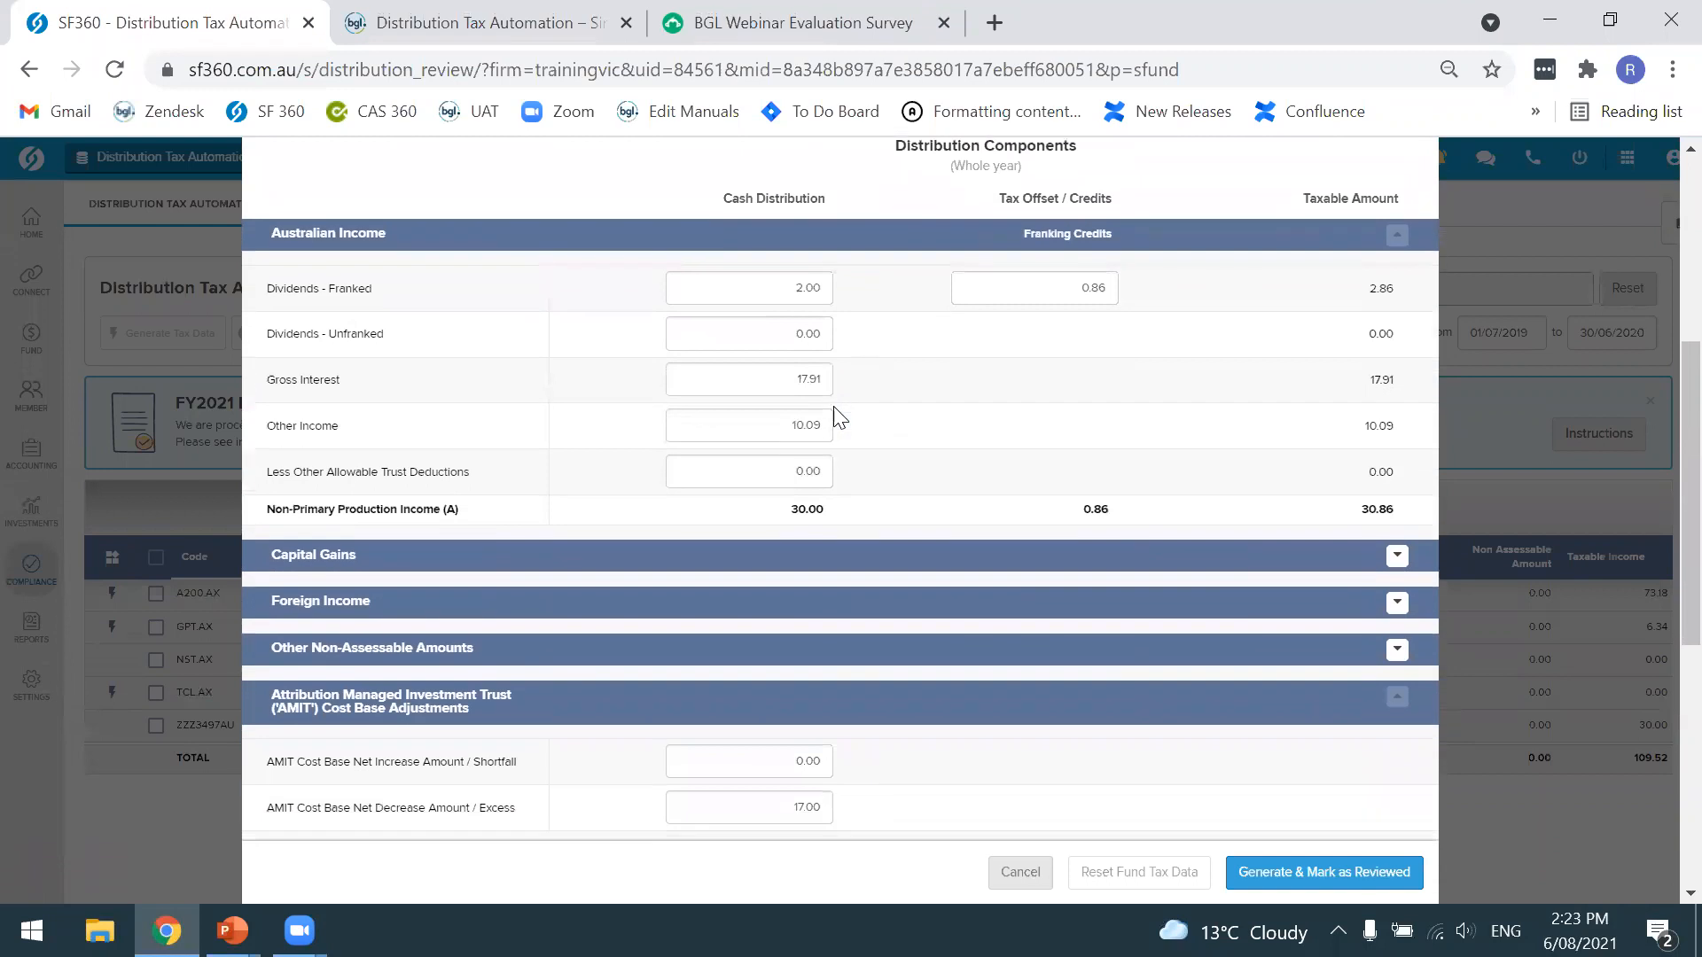
Check the collapsed Capital Gains section and the AMIT cost base amounts, and generate the TCL.AX tax data, marking it as reviewed
left_click(816, 561)
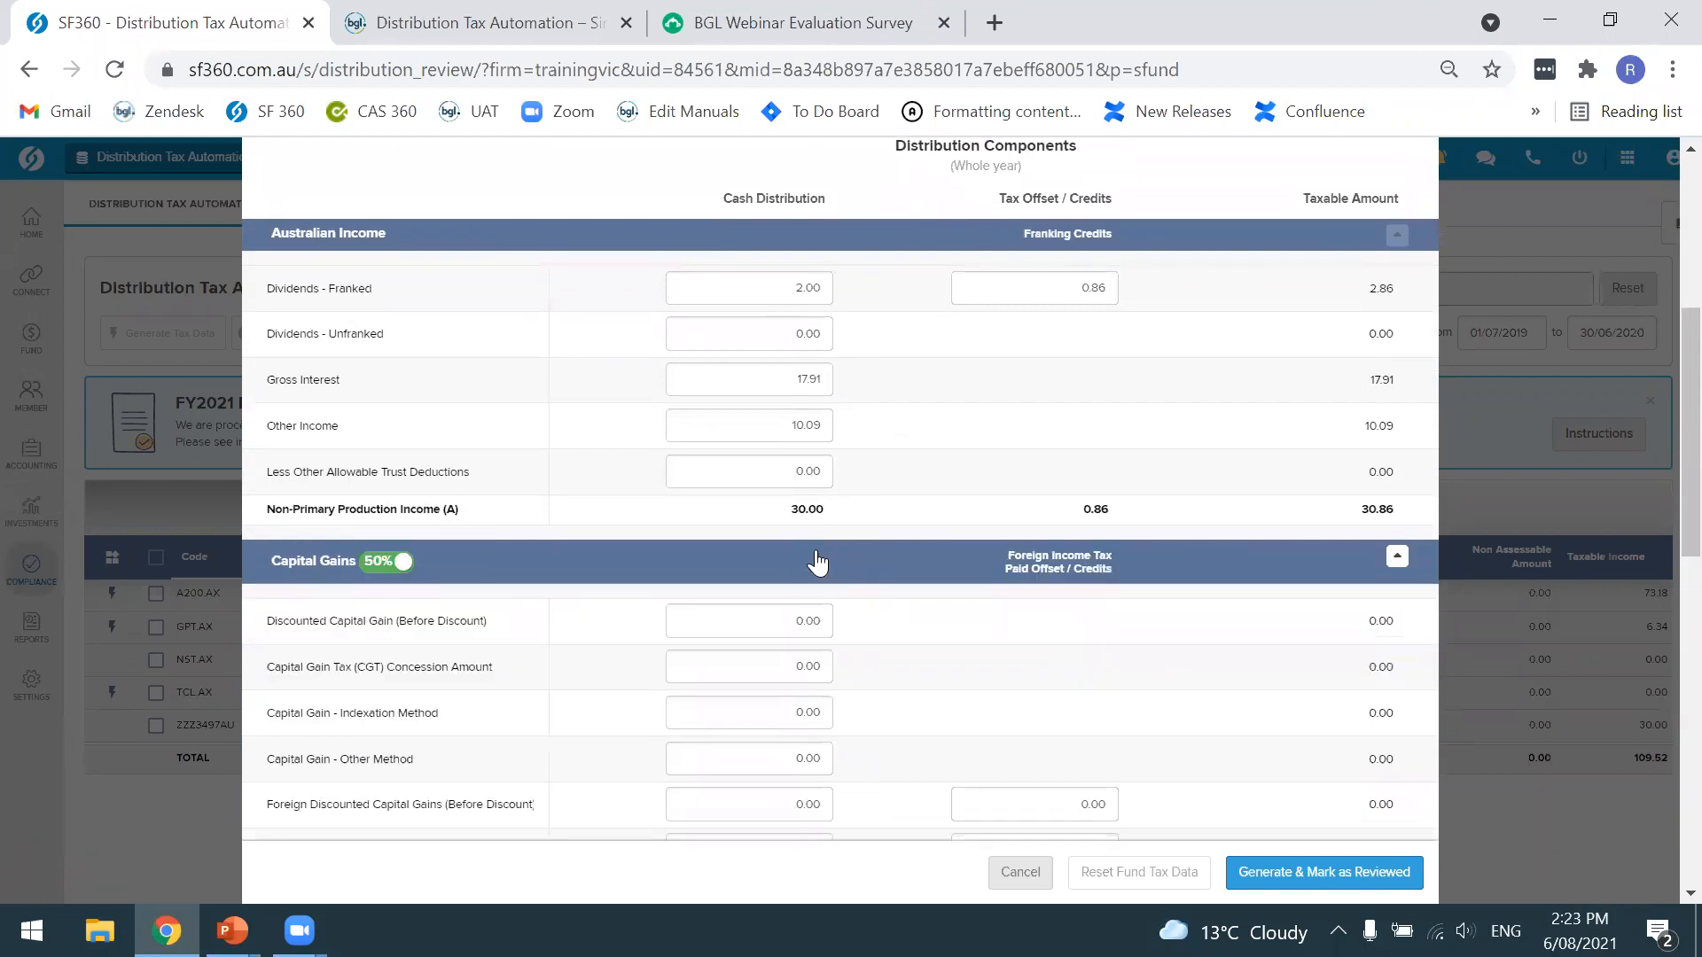
left_click(646, 561)
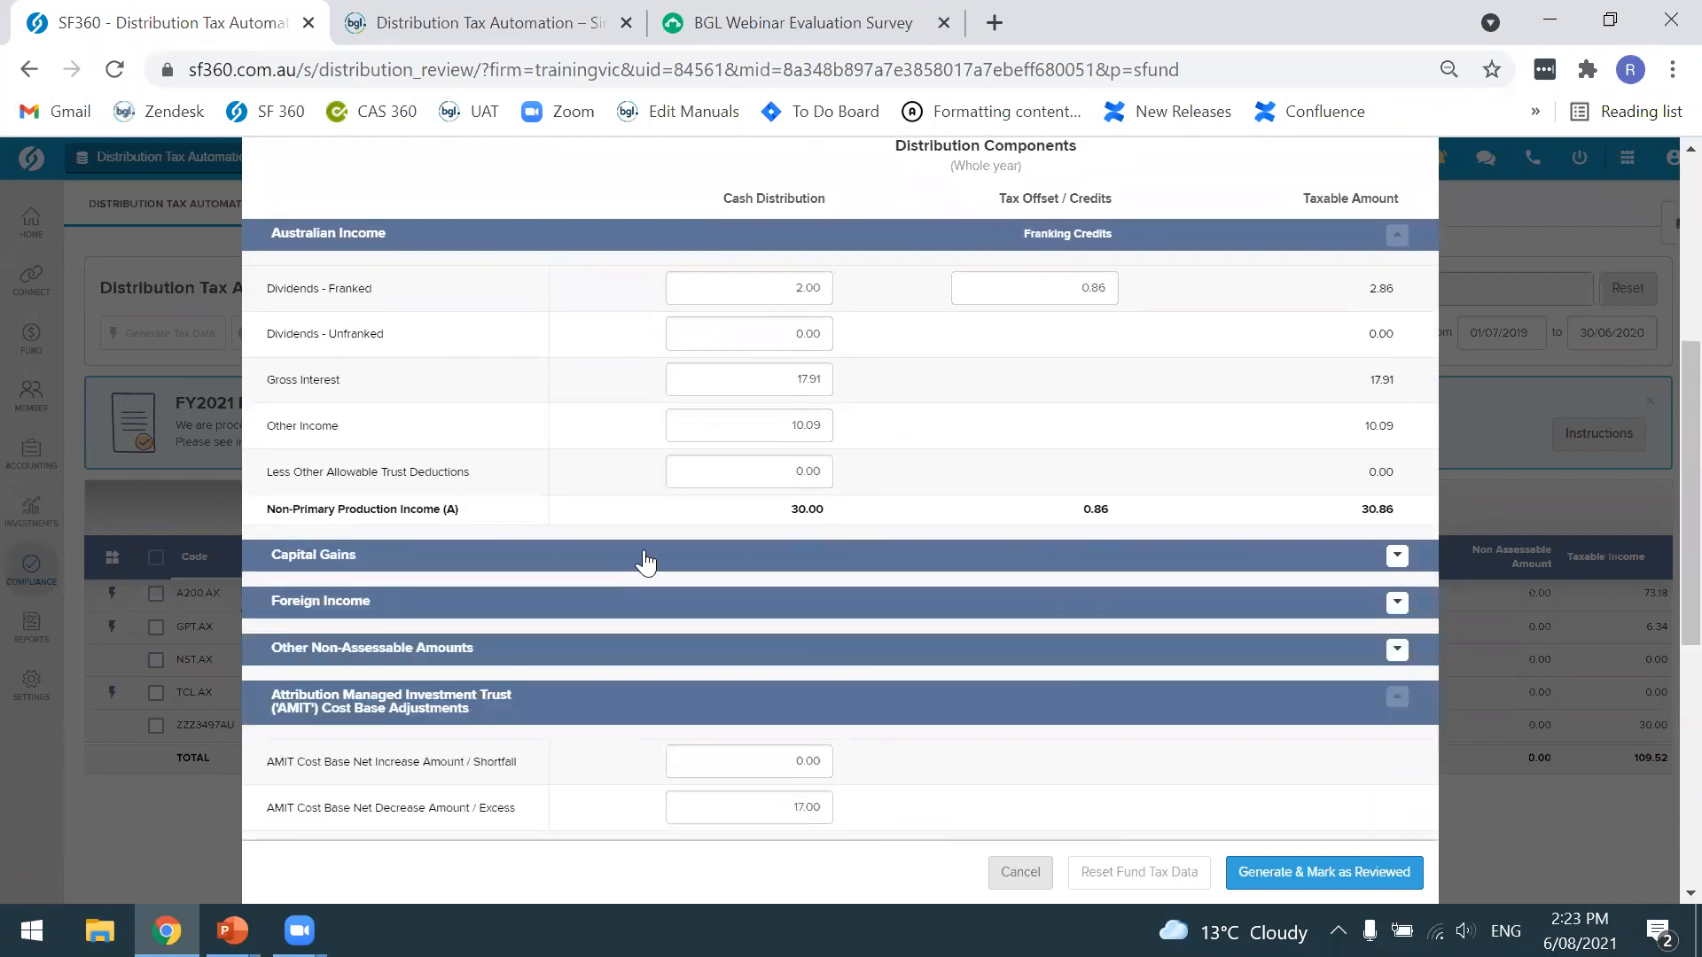
scroll(645, 561, "up", 1)
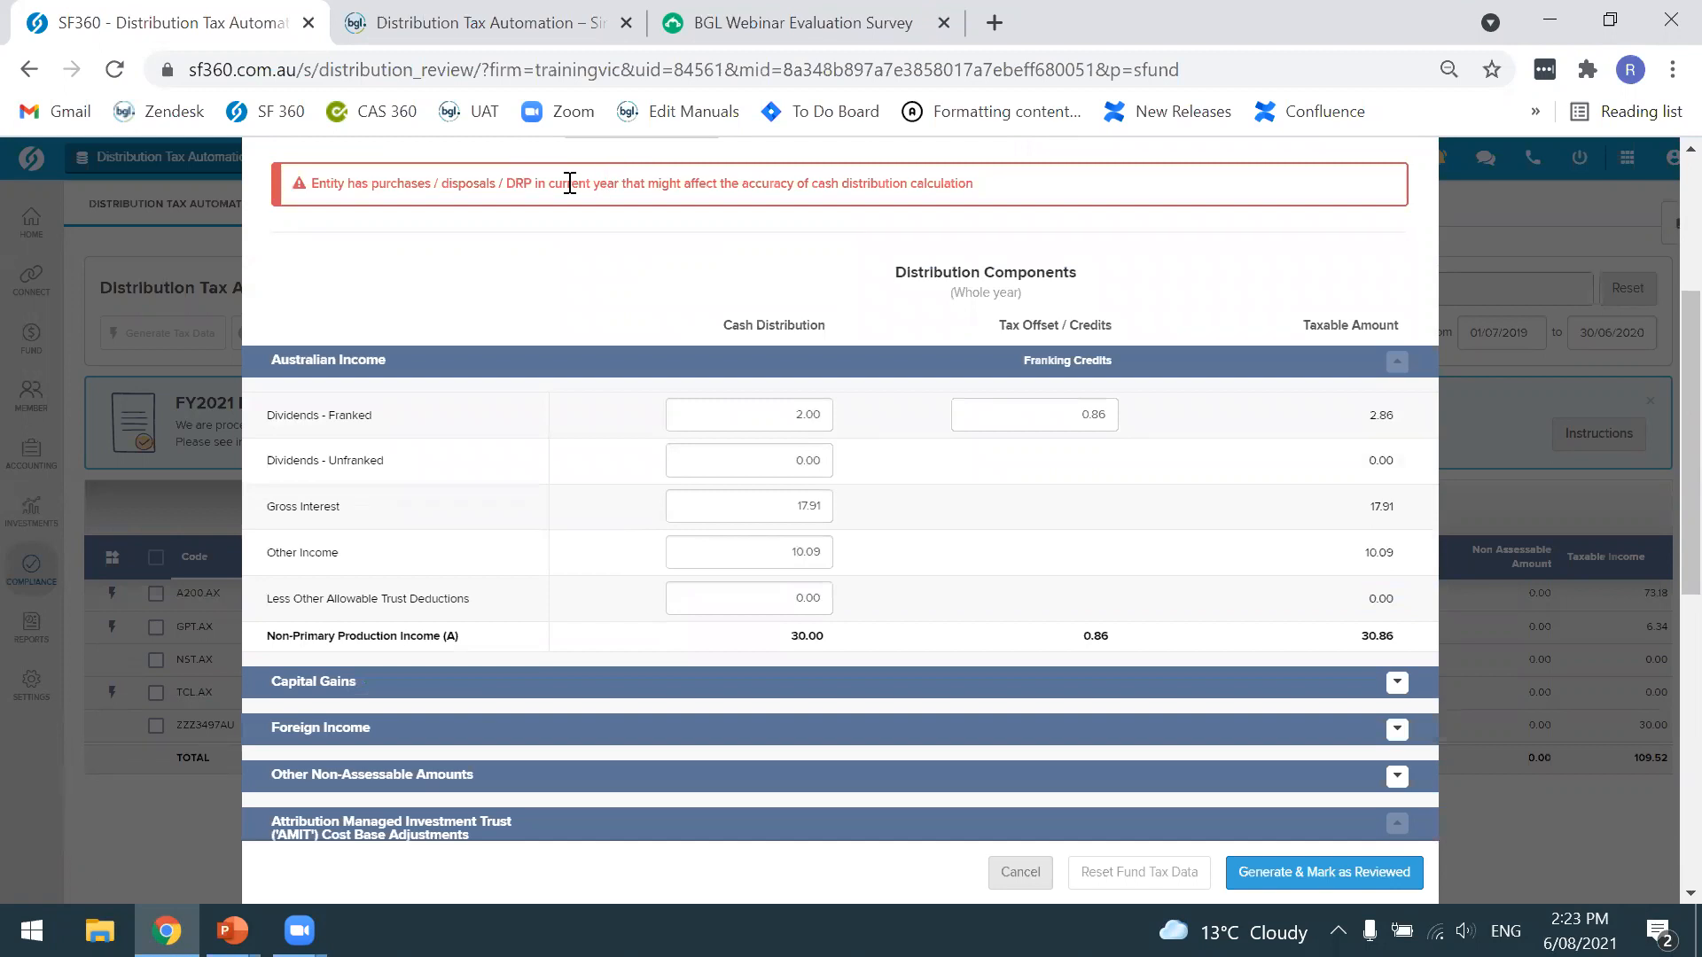
scroll(616, 391, "down", 3)
left_click(615, 396)
left_click(615, 398)
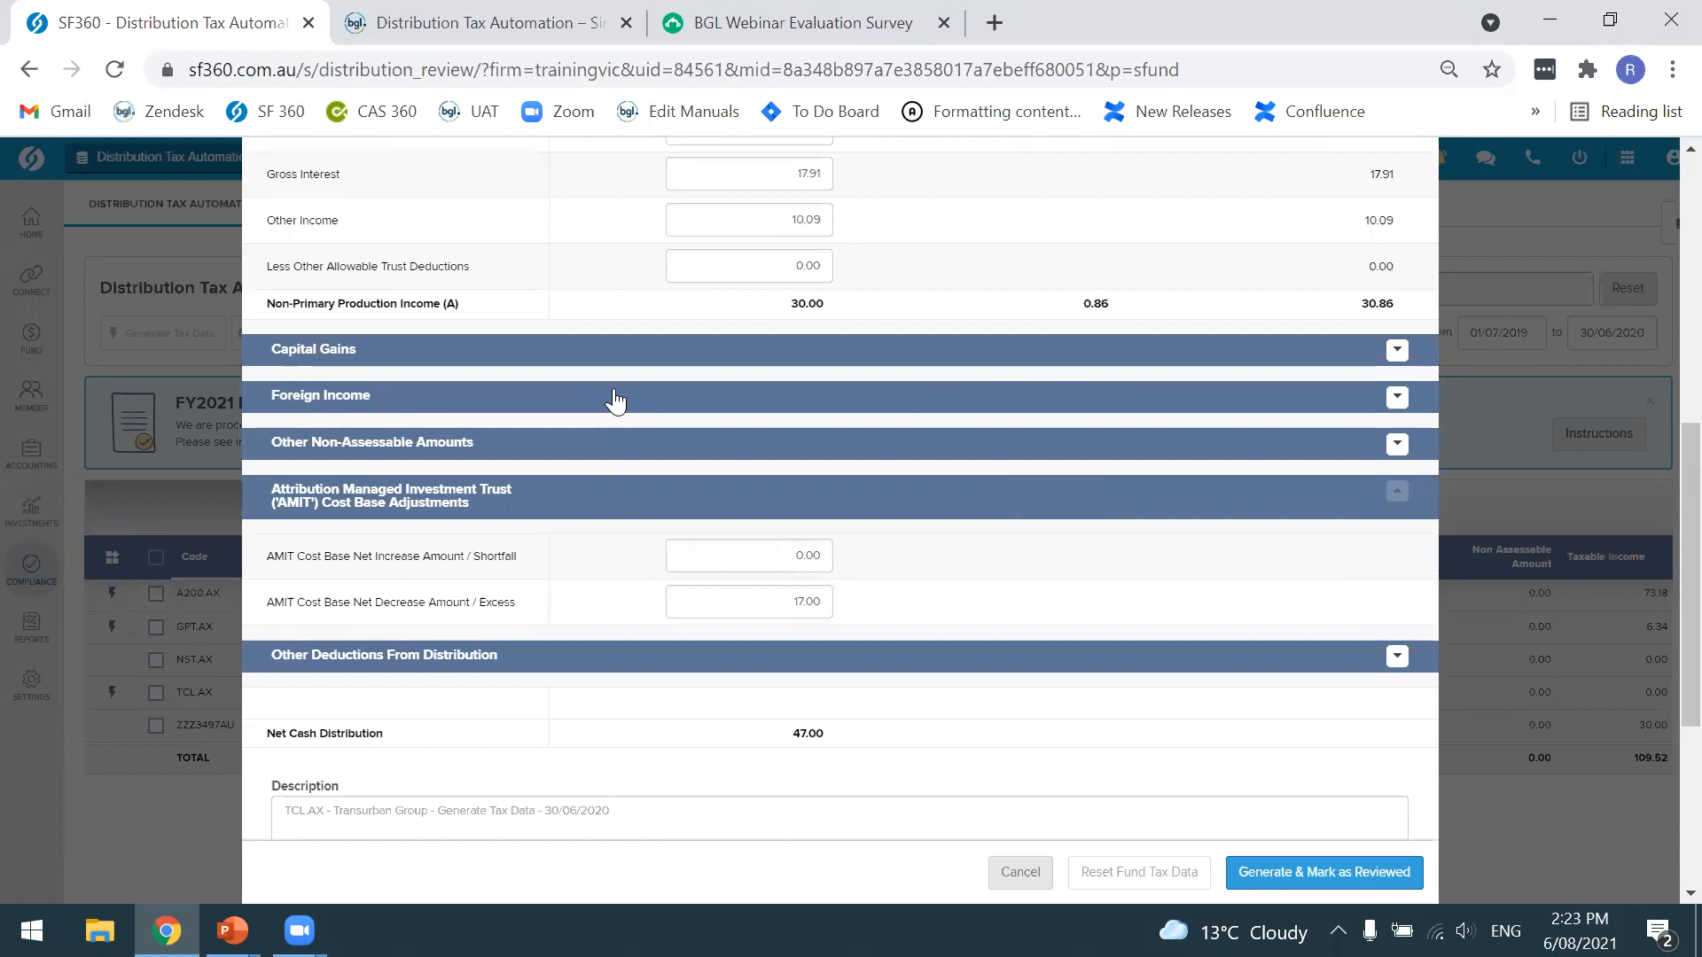
scroll(612, 395, "down", 2)
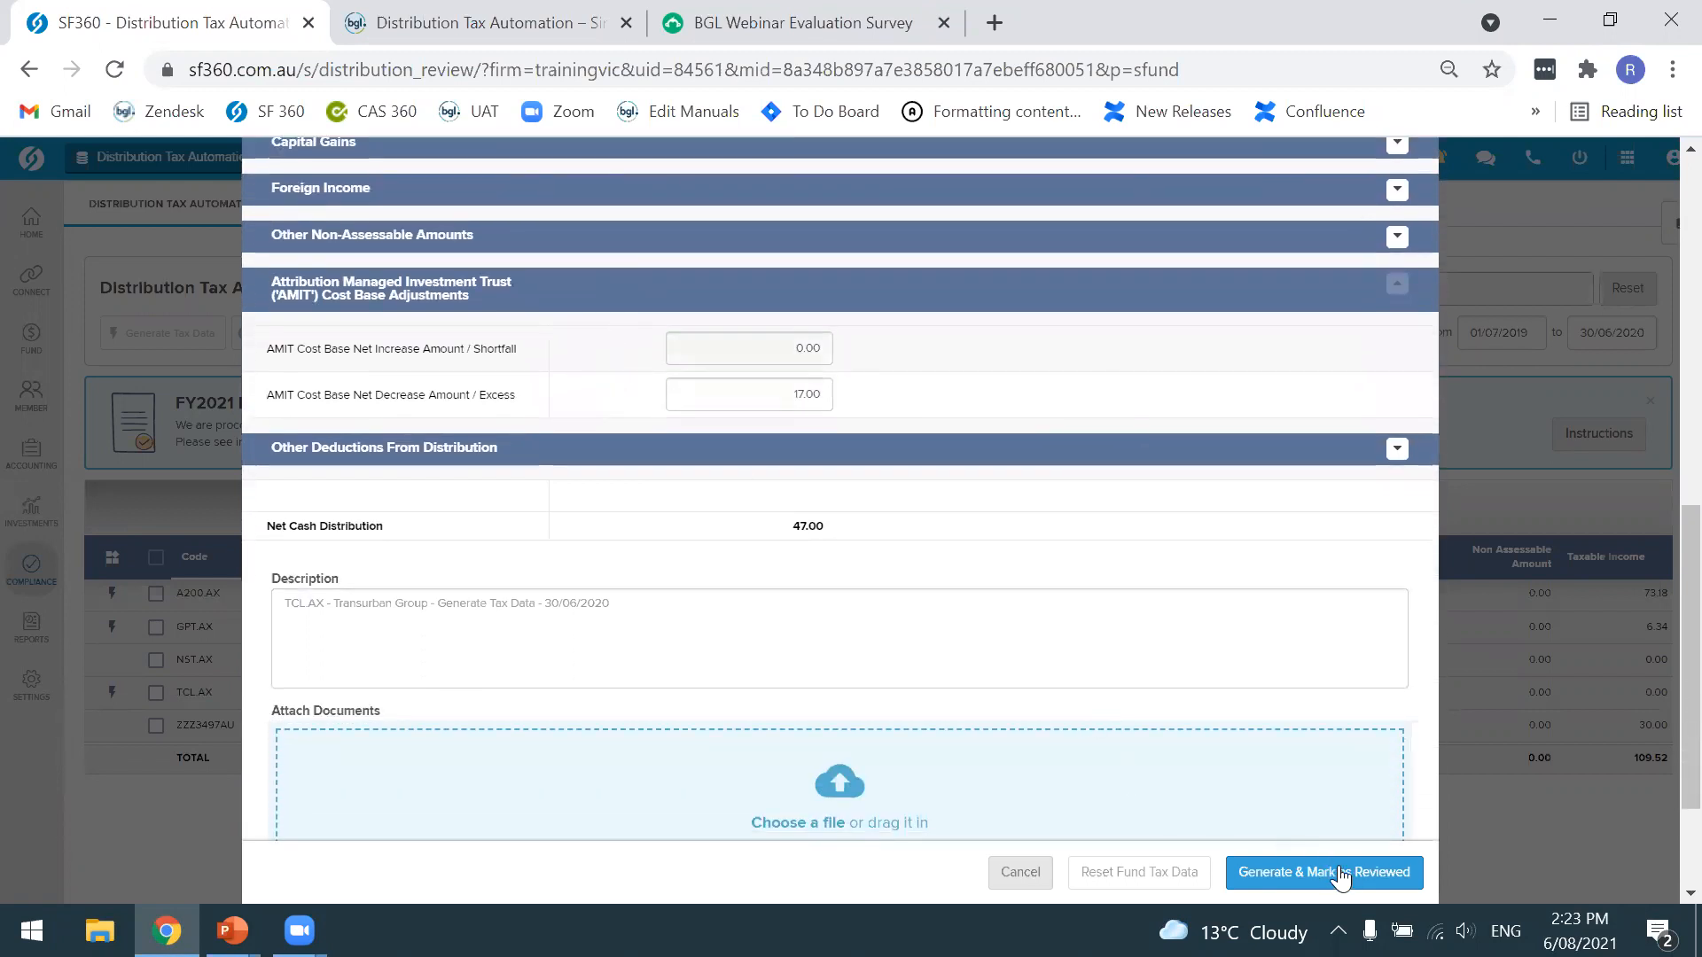
left_click(1341, 876)
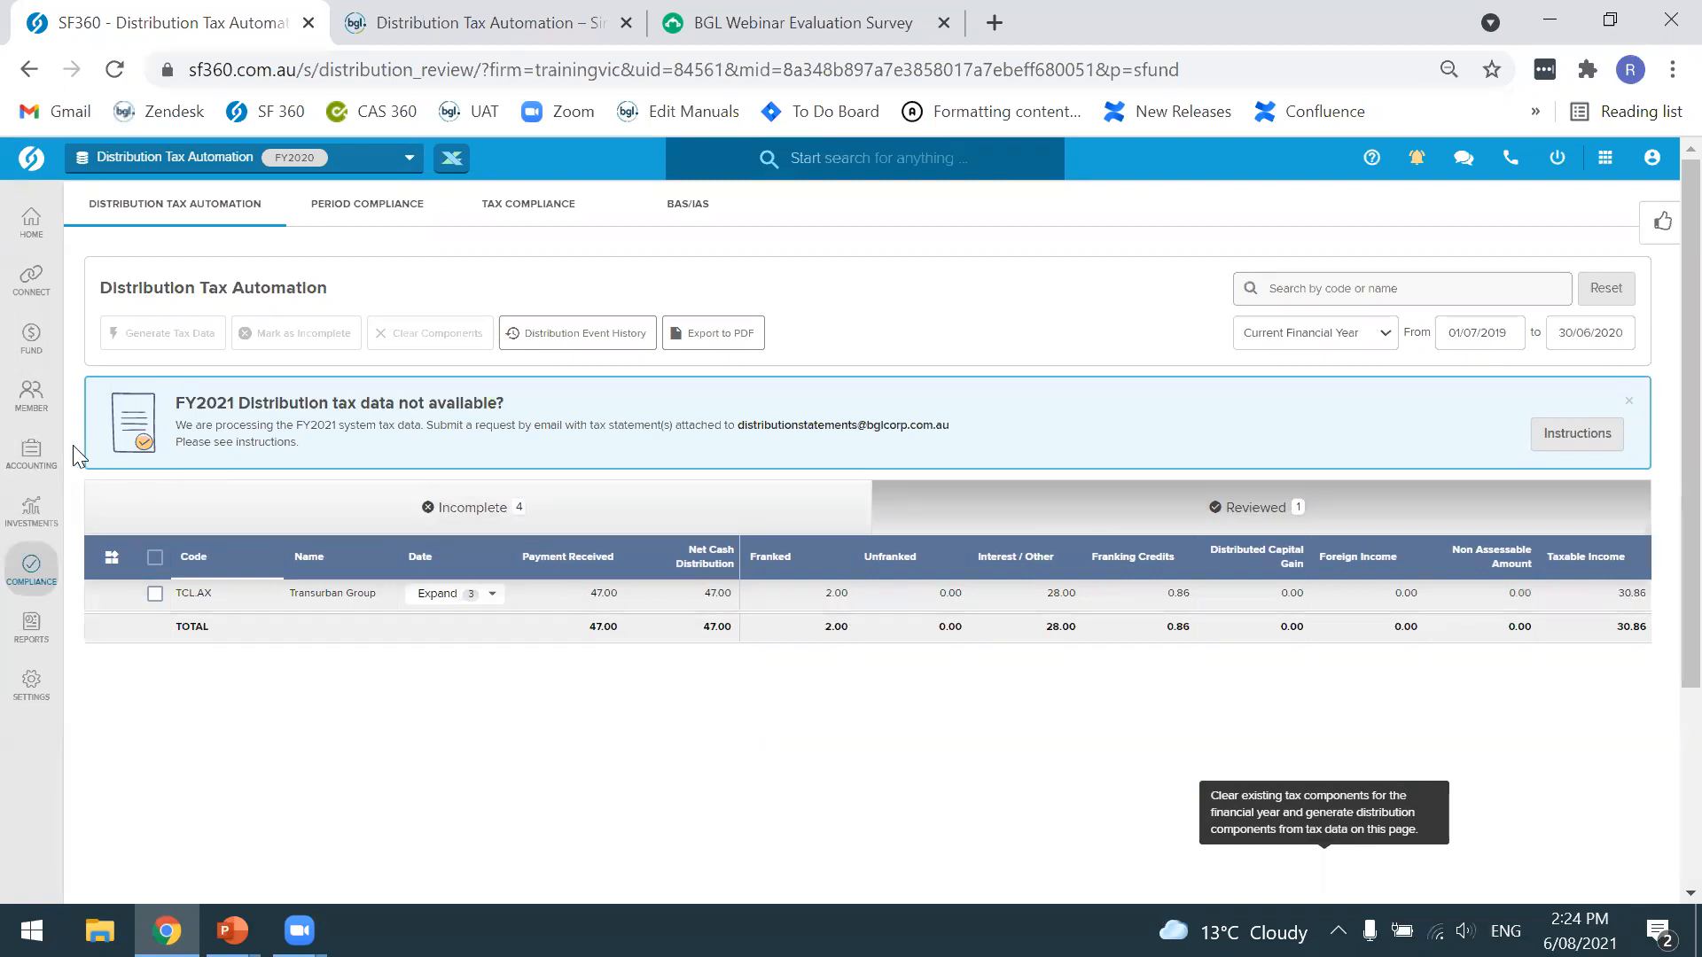
Open the Transaction List in a new browser tab and filter its transactions by "tcl"
mouse_move(31, 457)
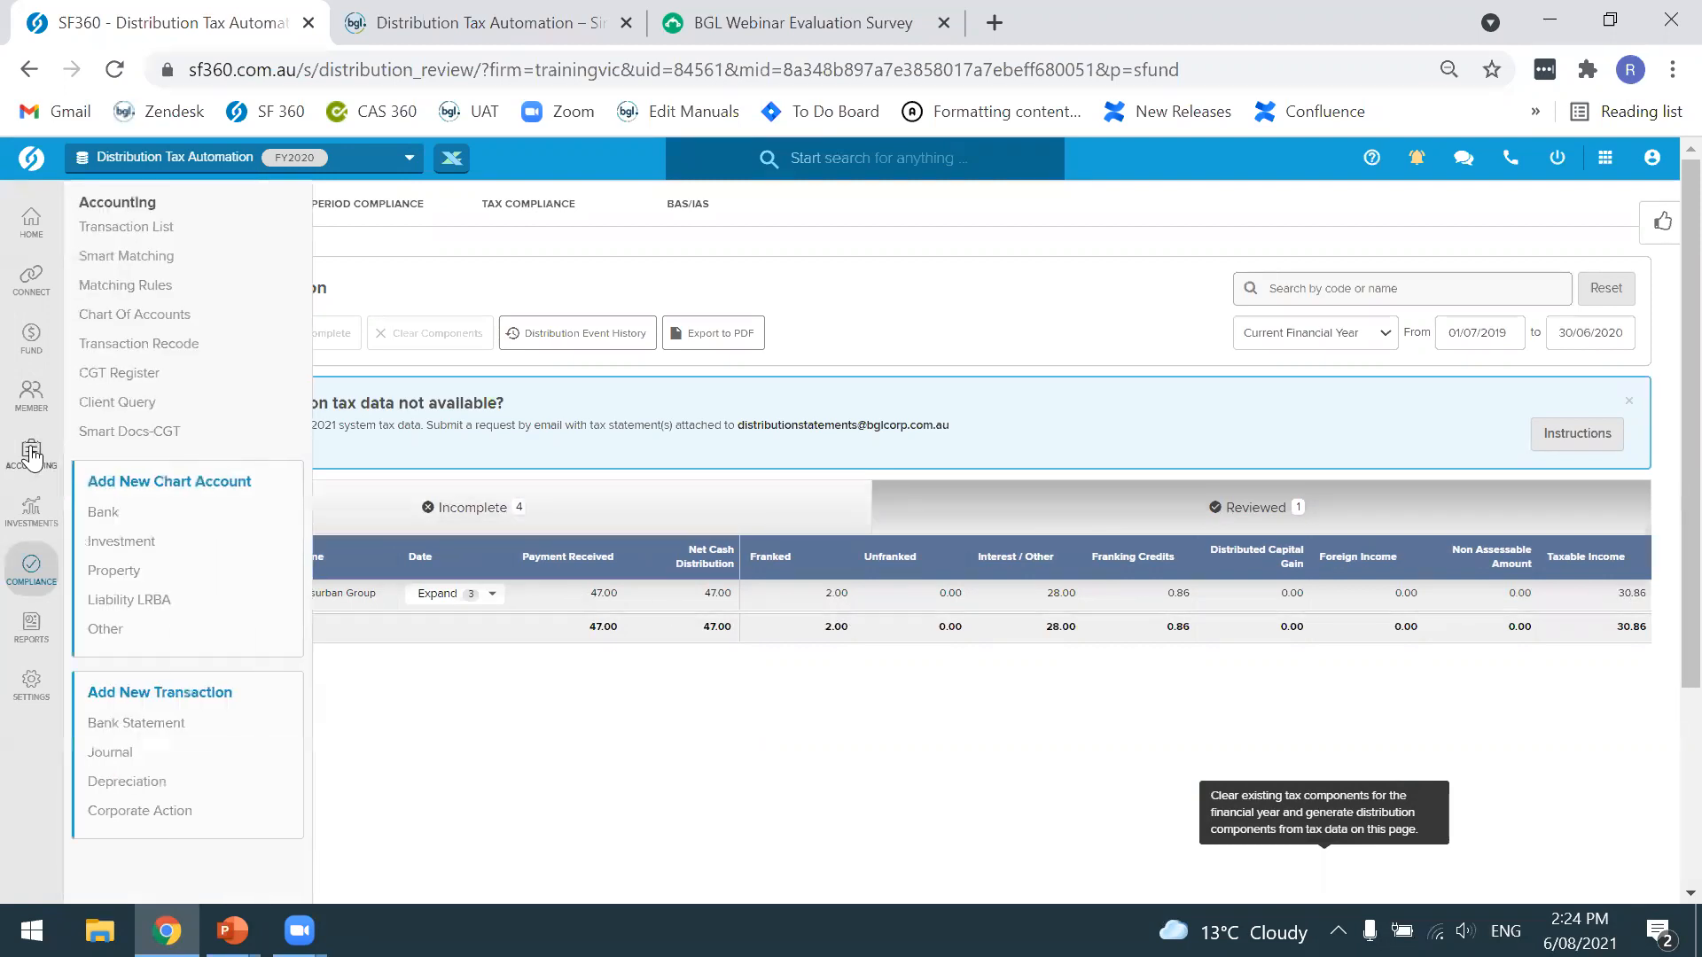
middle_click(125, 229)
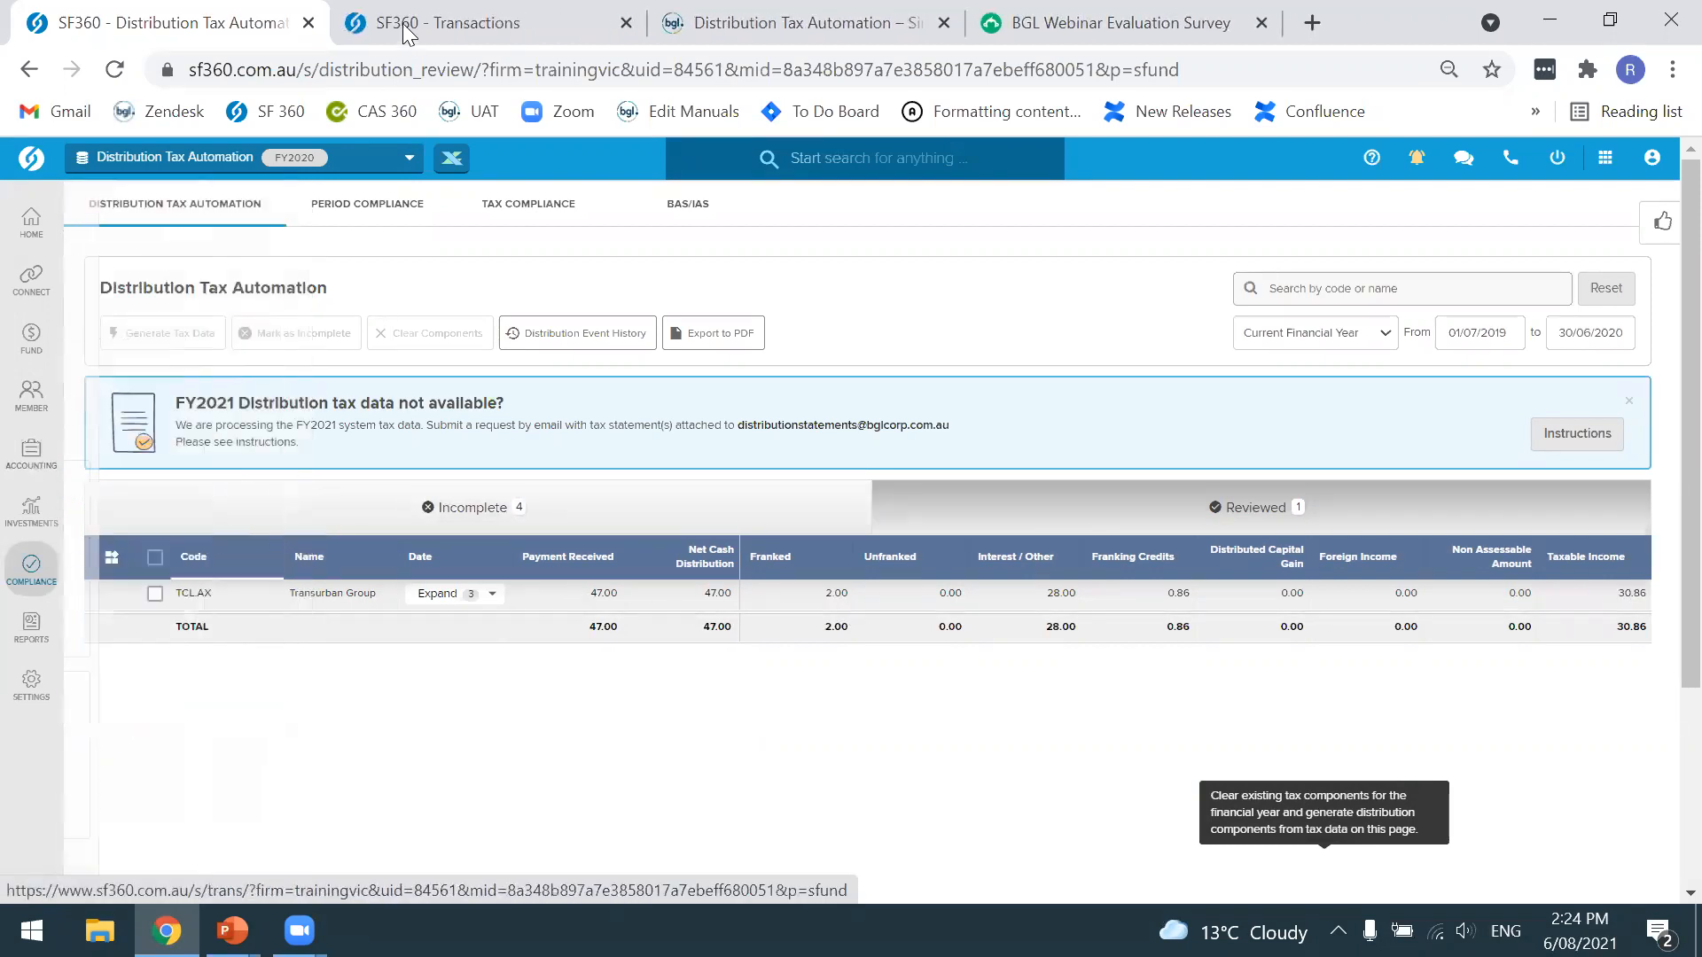
left_click(404, 27)
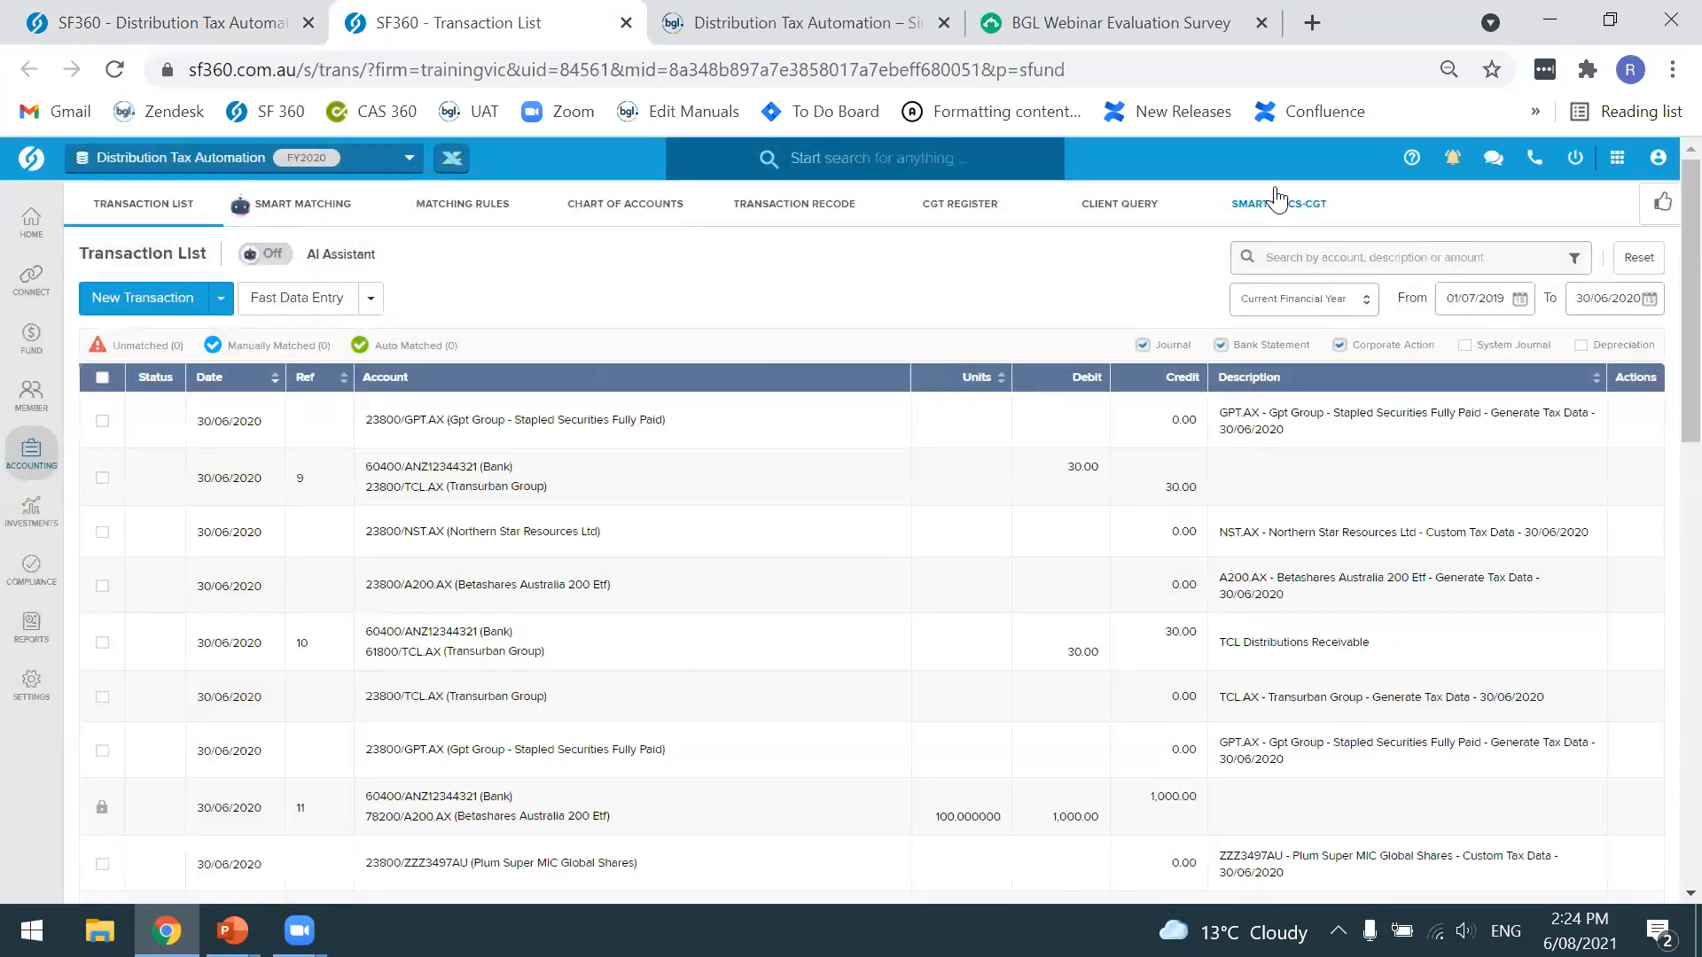
left_click(1316, 268)
type("tcl")
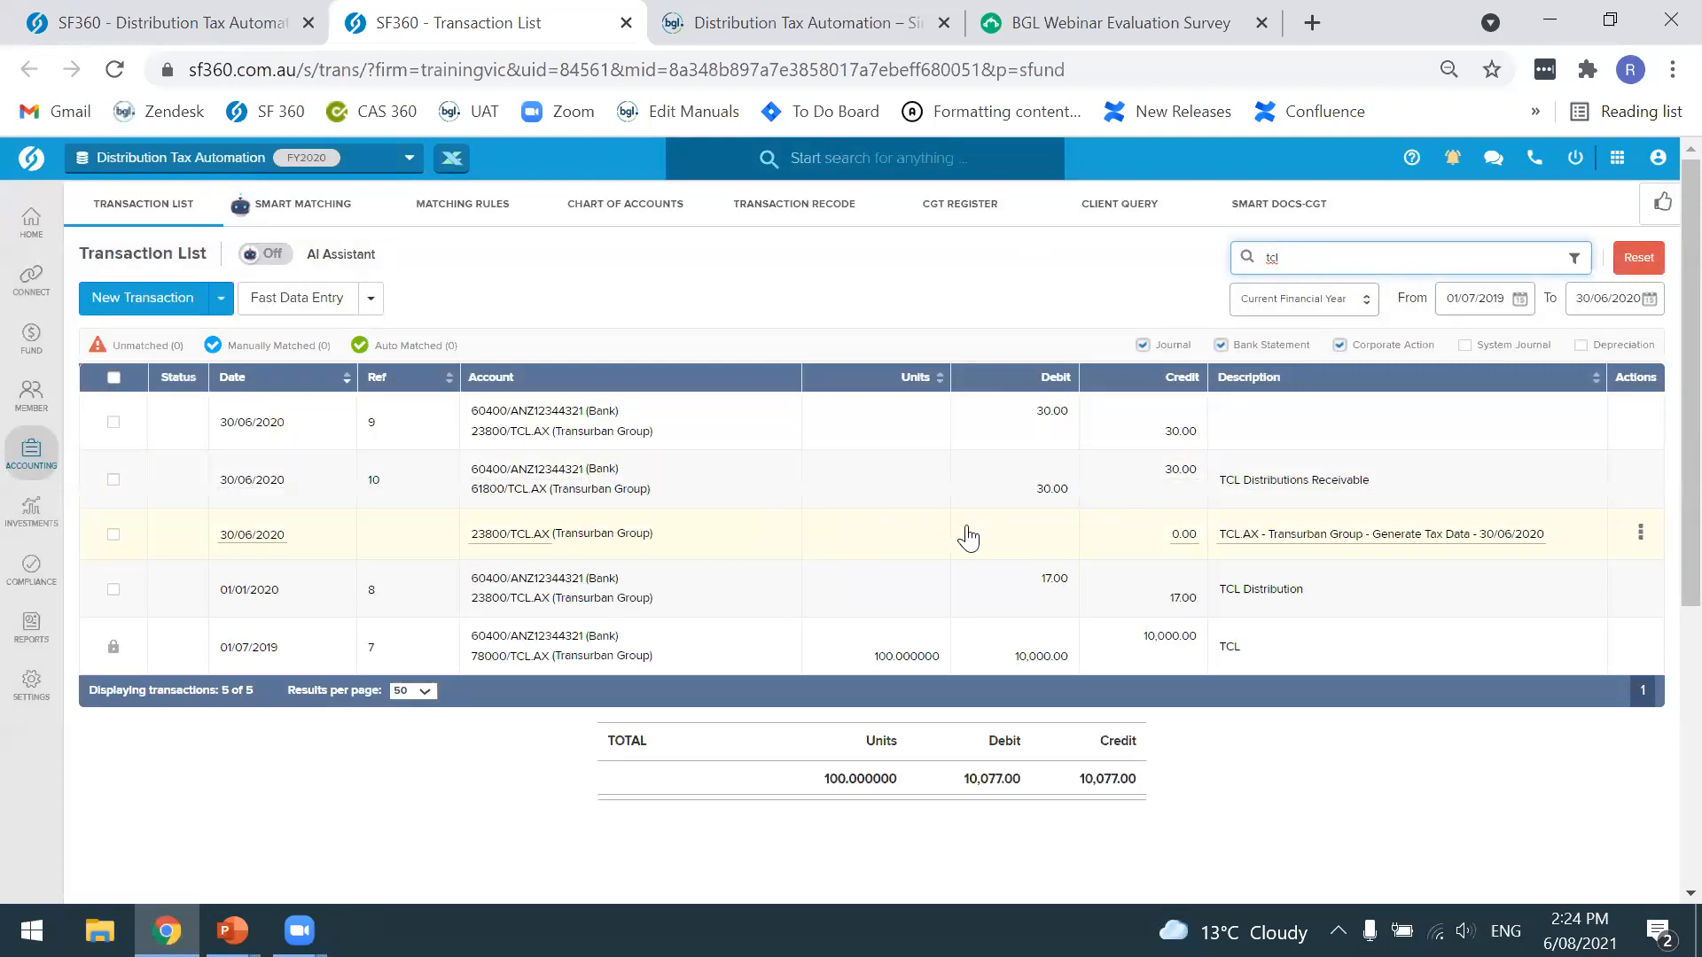
Open the TCL.AX Generate Tax Data journal to examine its distribution and interest details, and return to the Transaction List without saving
left_click(770, 535)
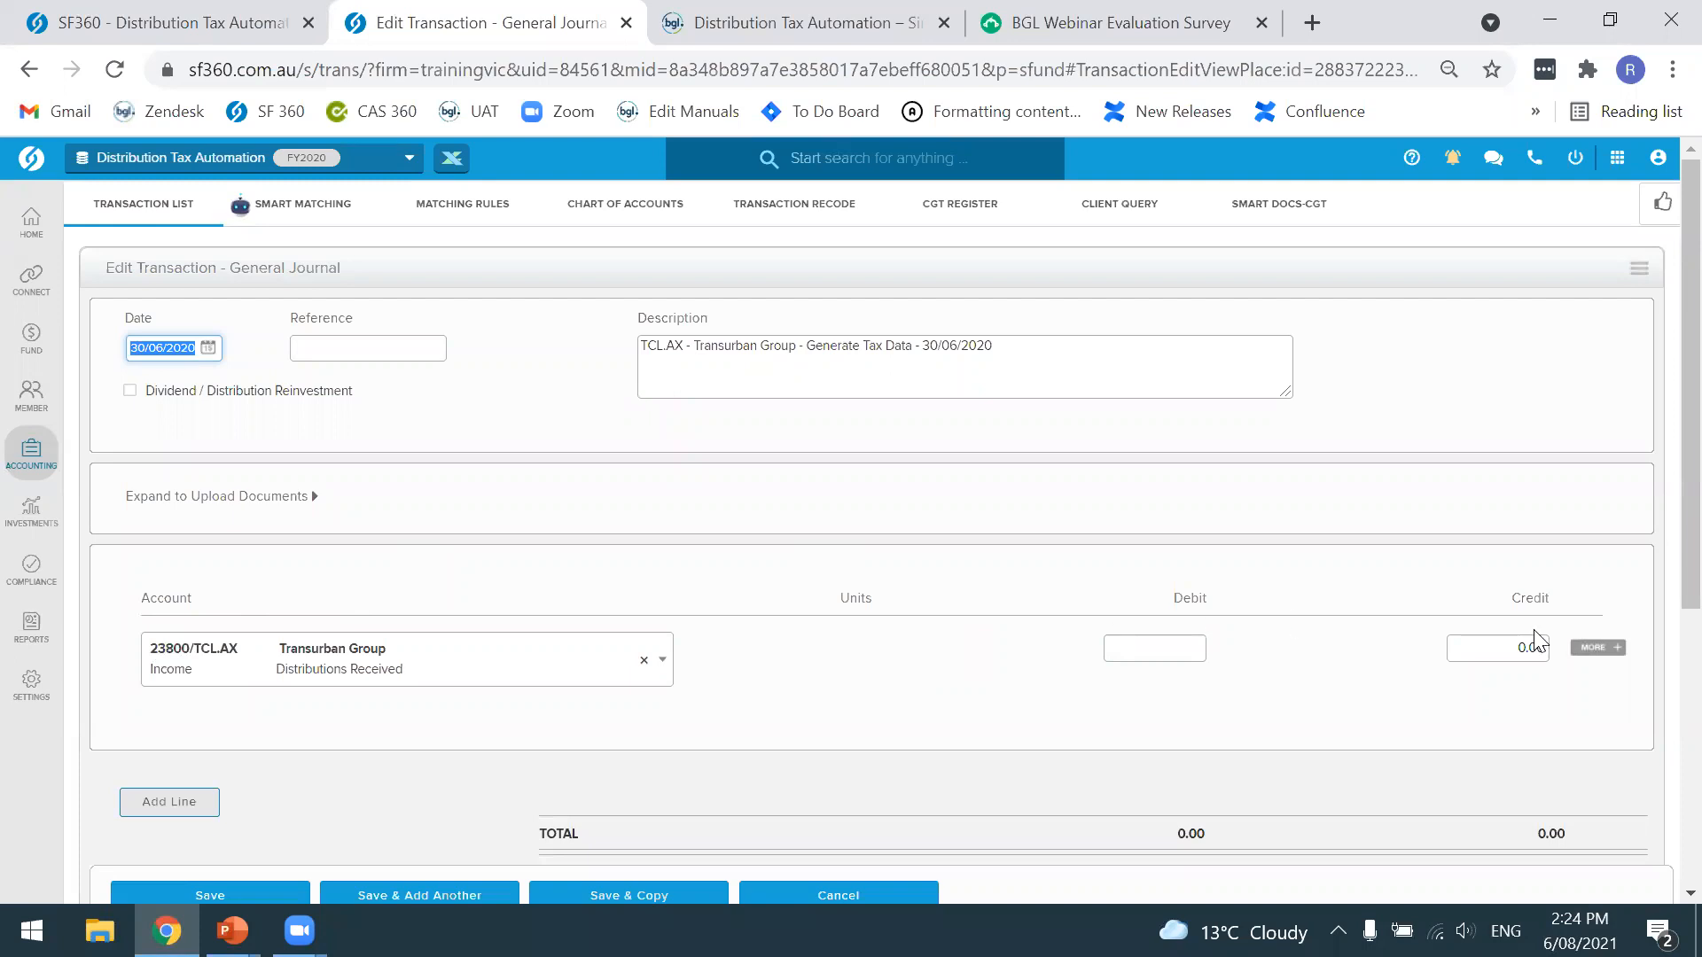
left_click(1607, 654)
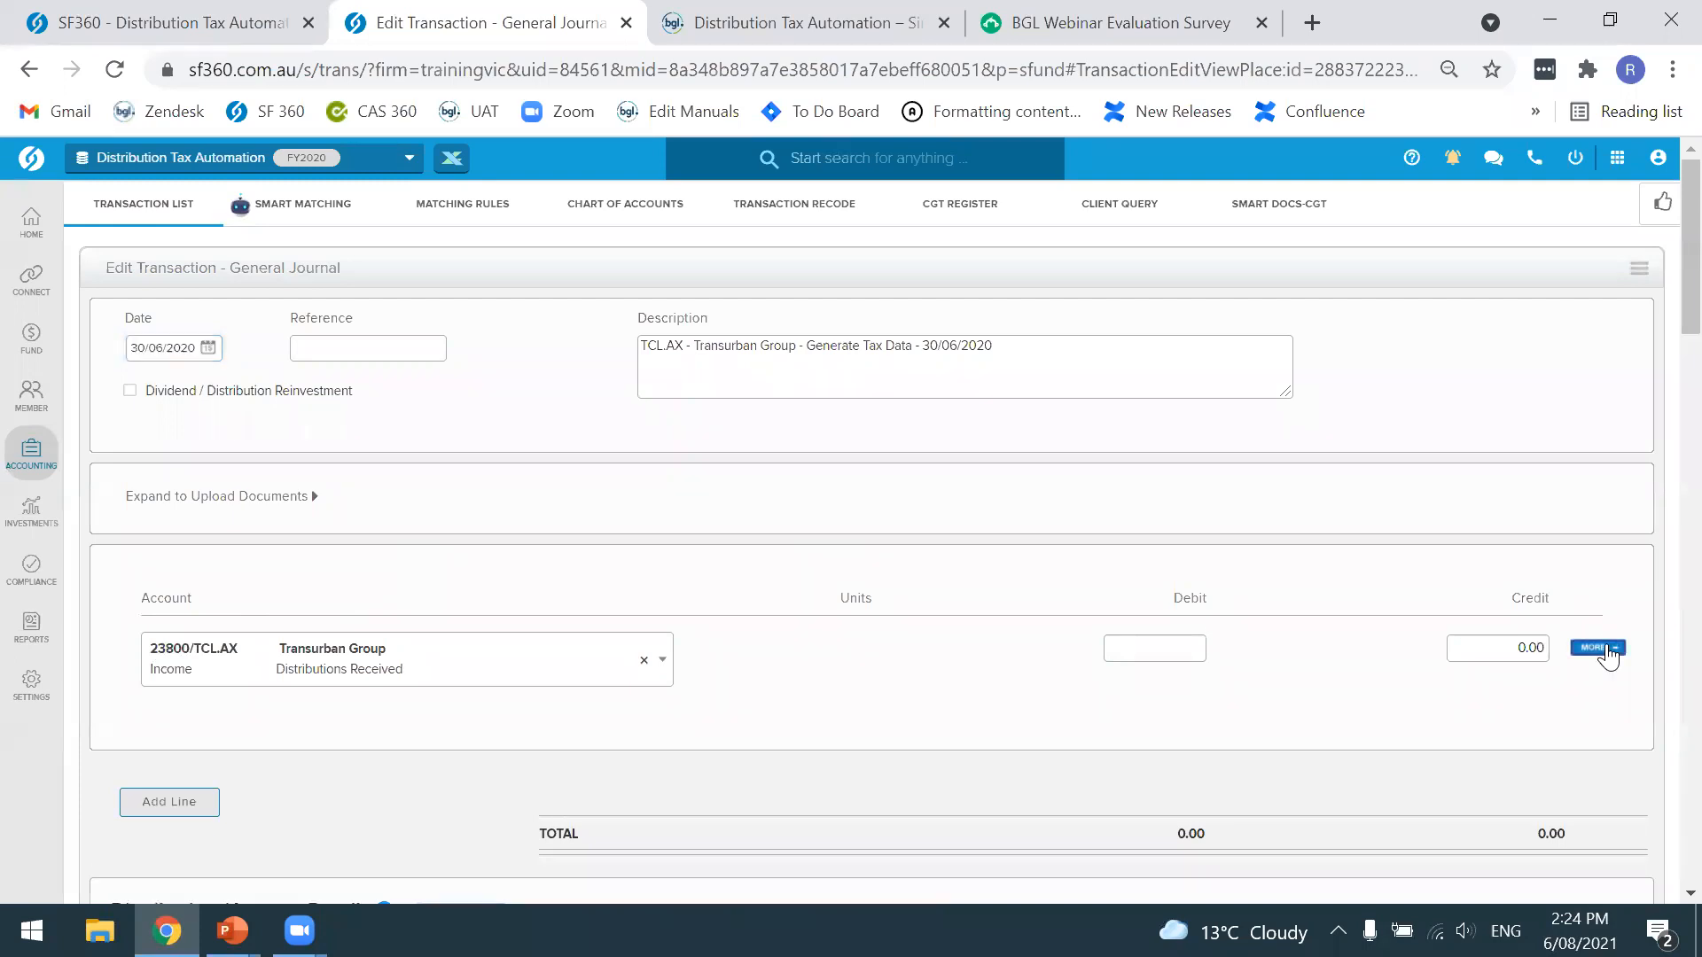
scroll(841, 667, "down", 10)
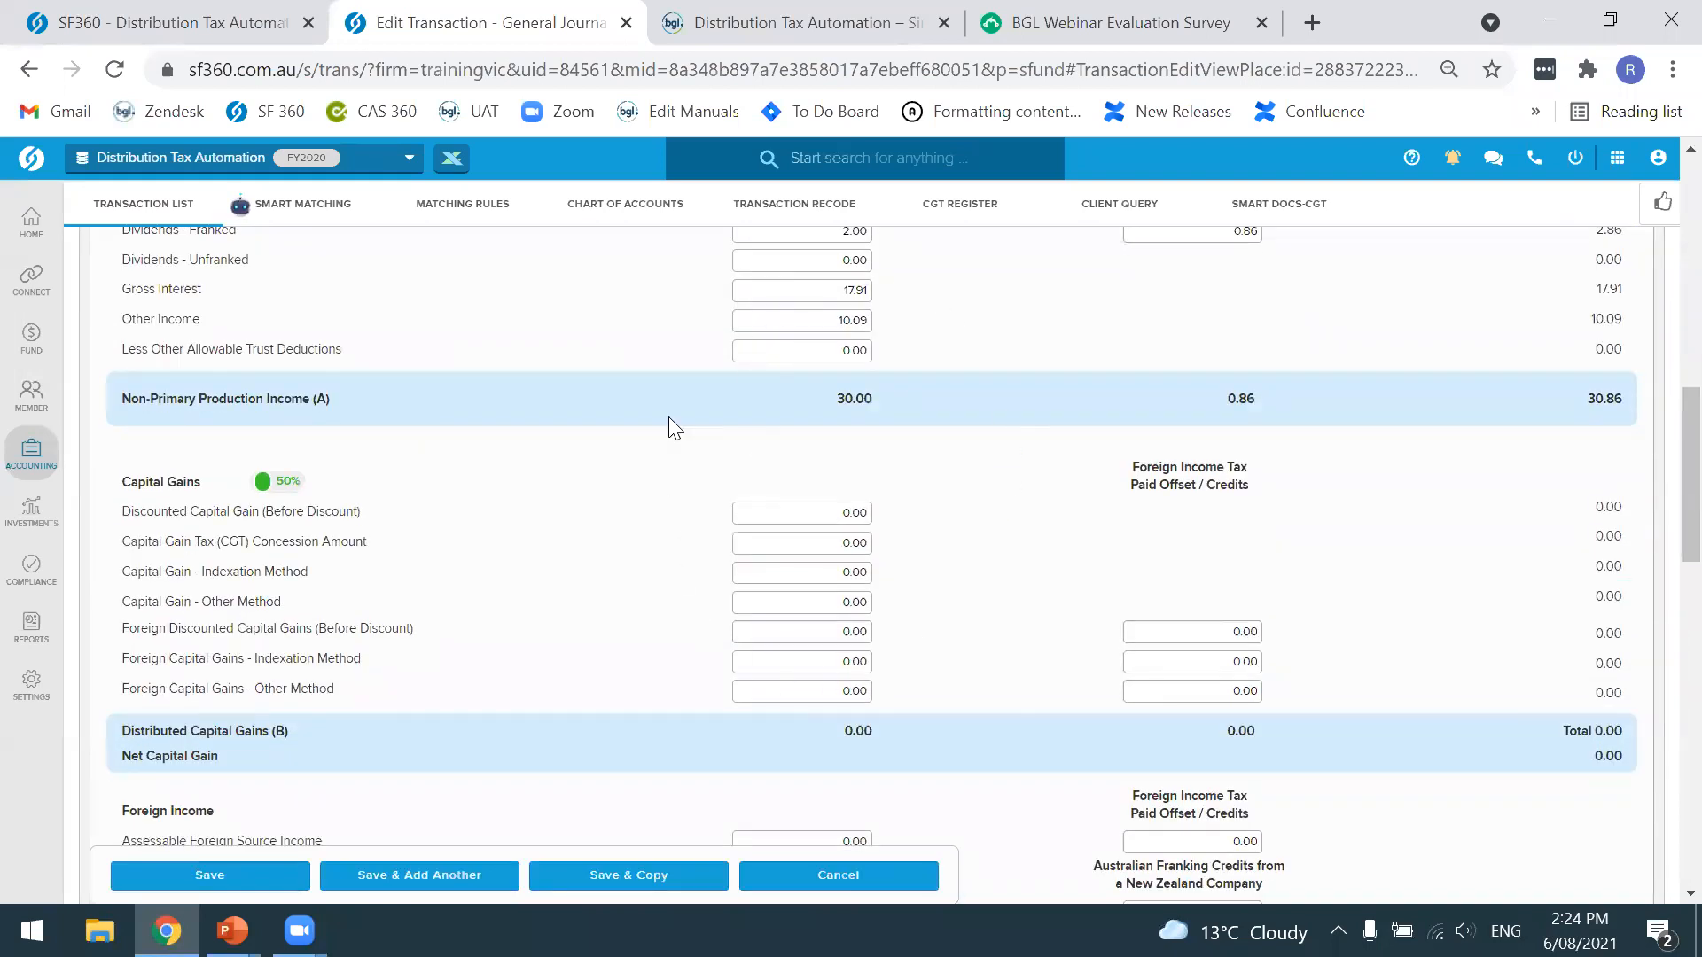
scroll(759, 484, "up", 1)
scroll(758, 475, "up", 10)
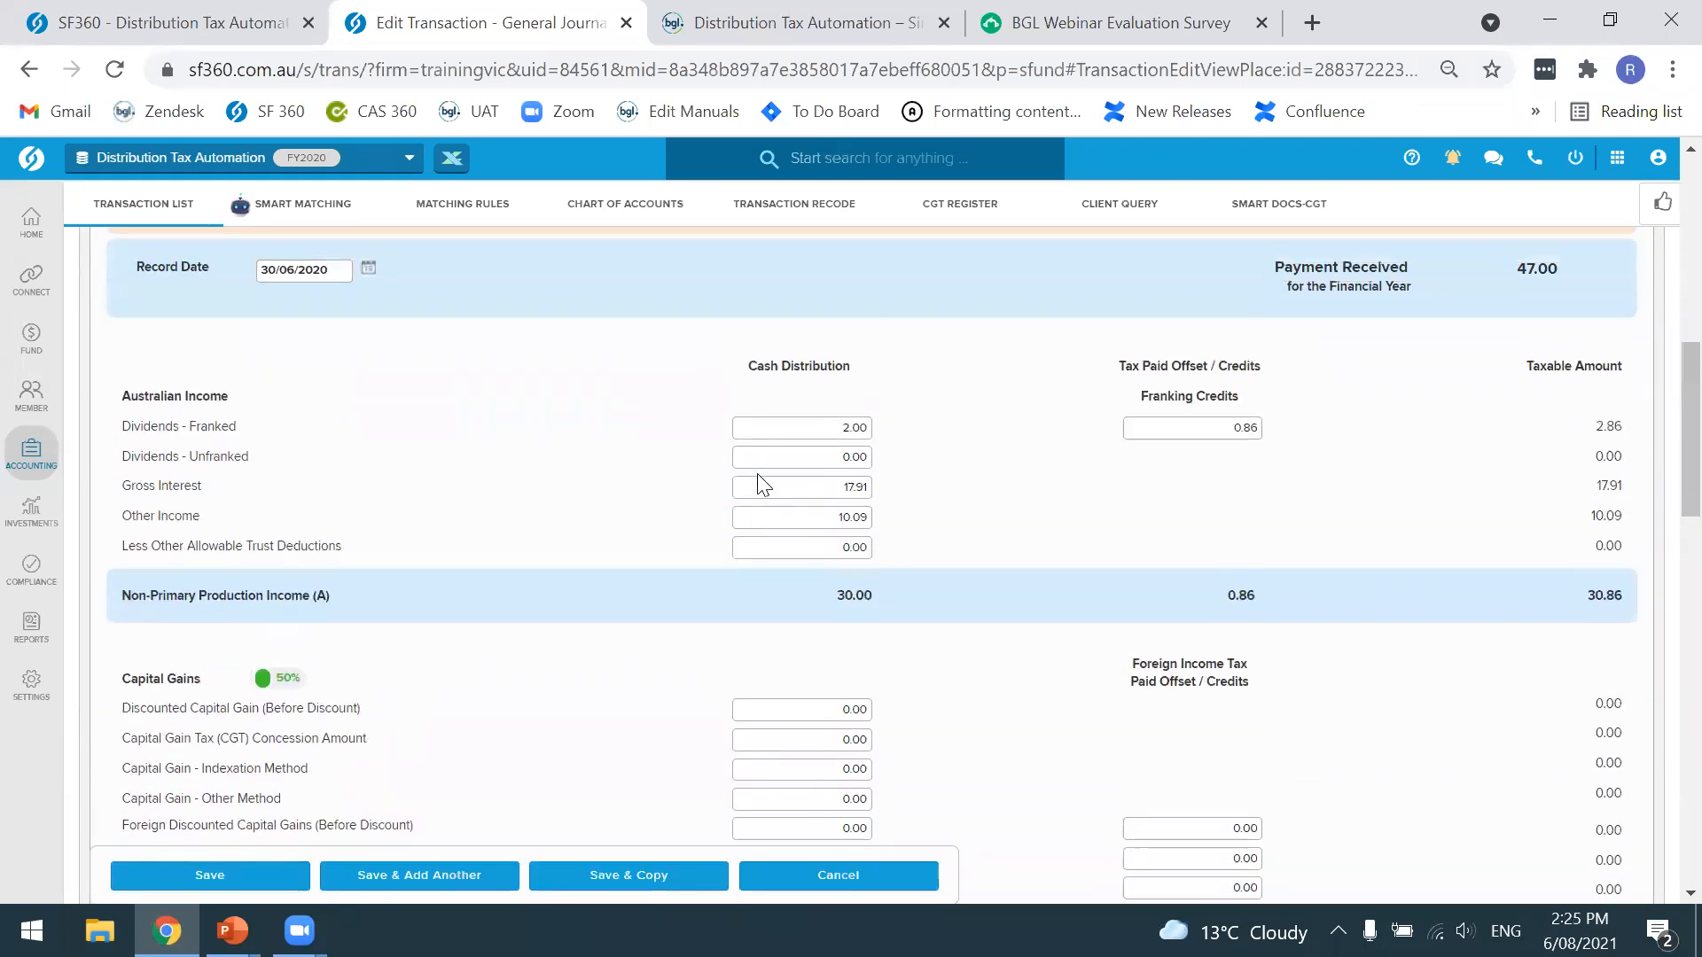
scroll(764, 486, "up", 4)
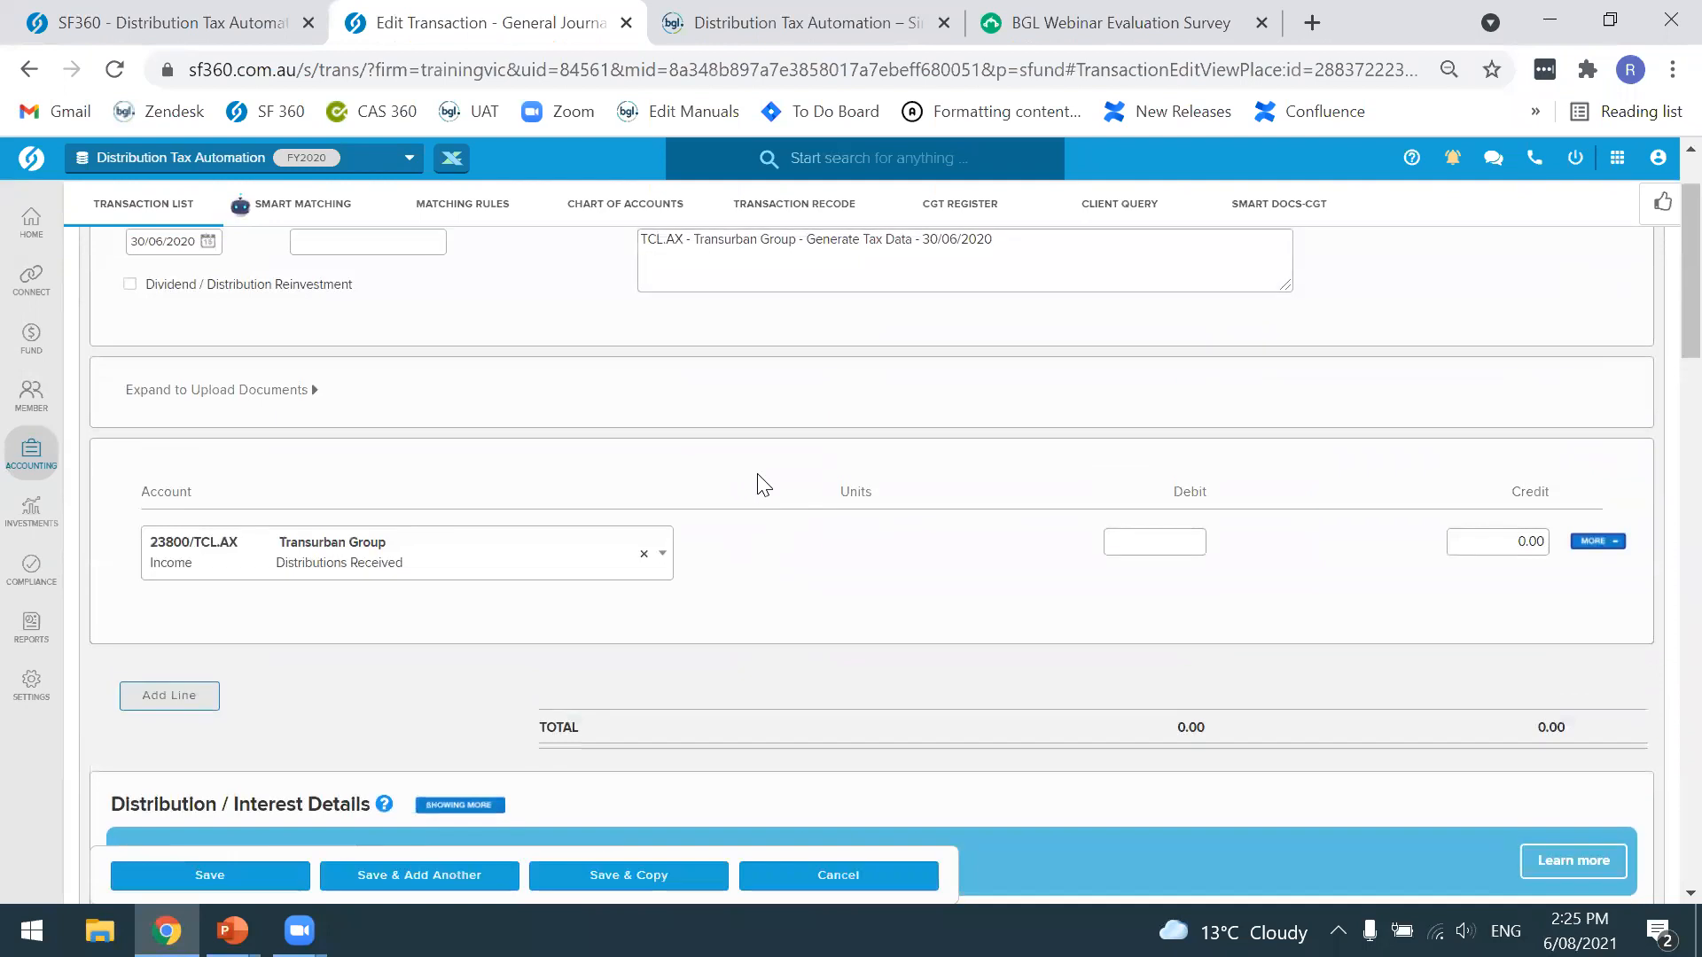
left_click(22, 76)
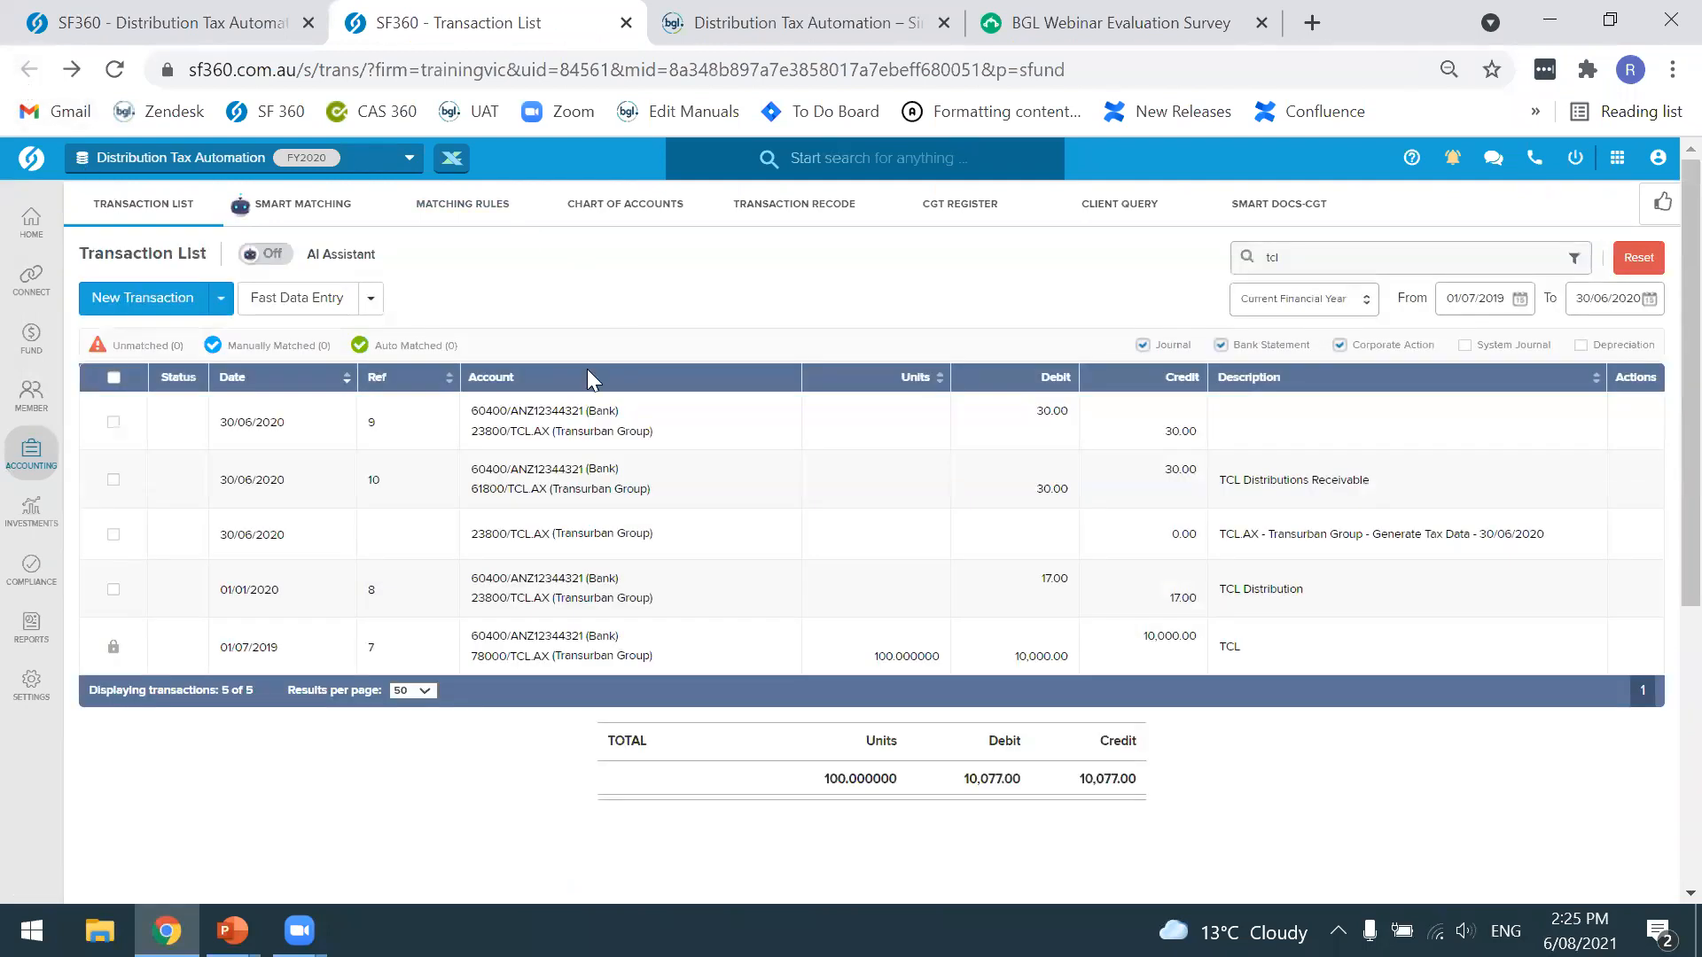
Delete the TCL.AX Generate Tax Data transaction dated 30/06/2020 from the Transaction List
left_click(113, 537)
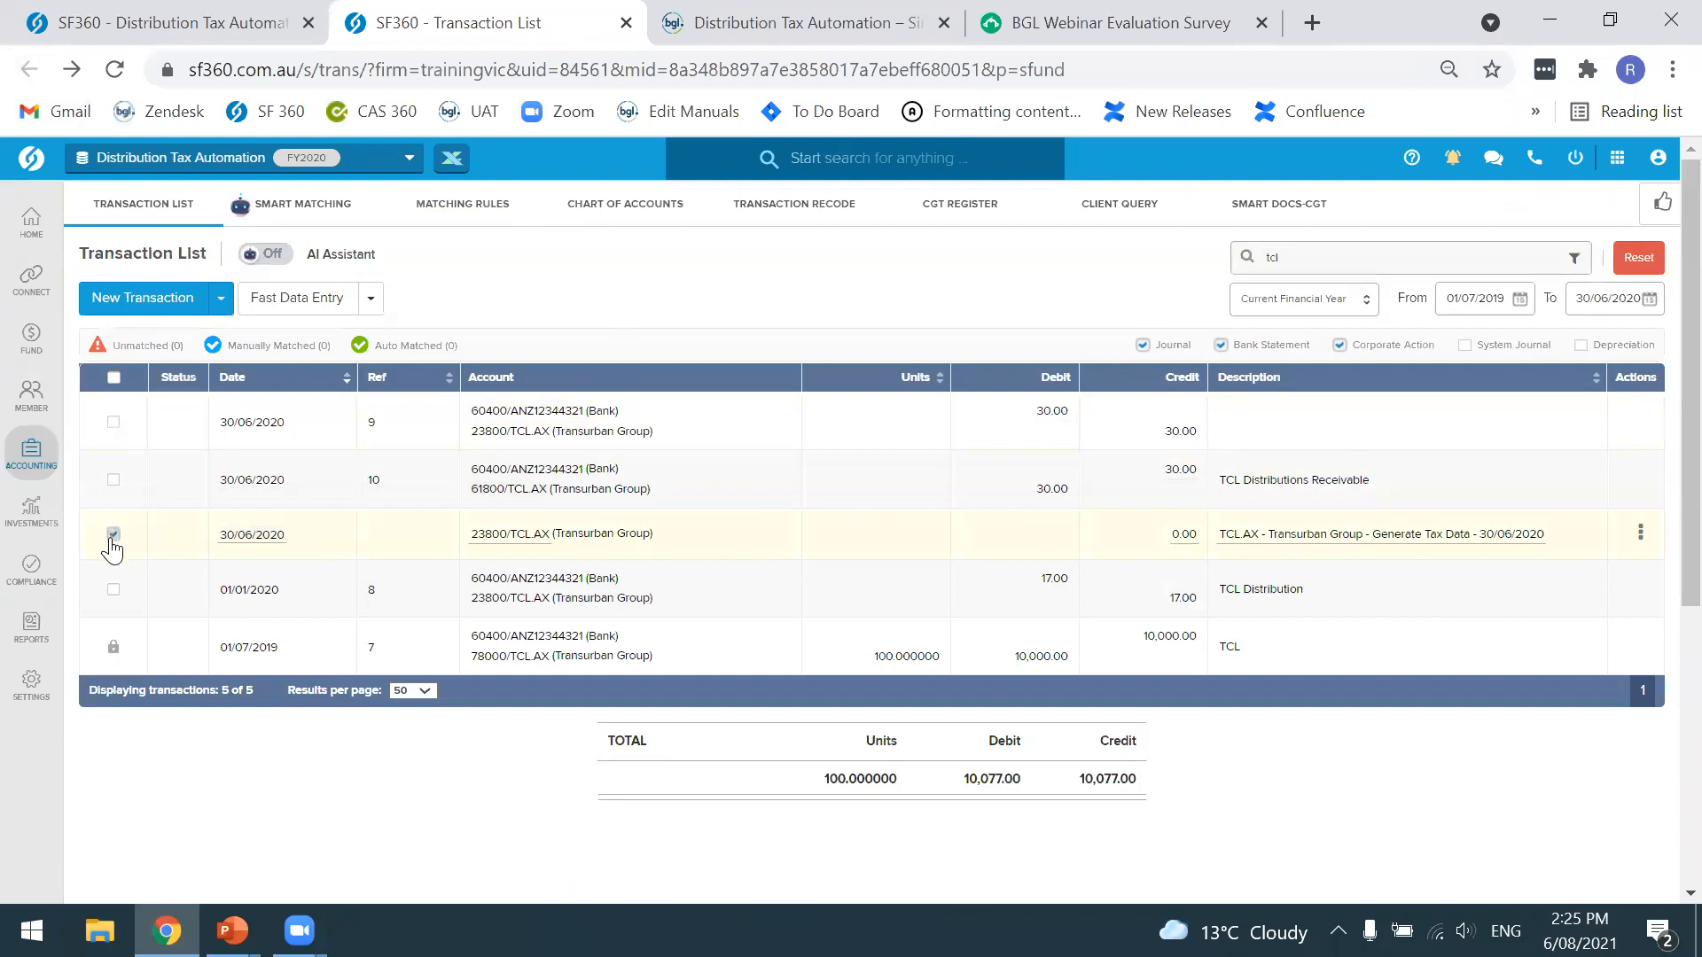
left_click(420, 300)
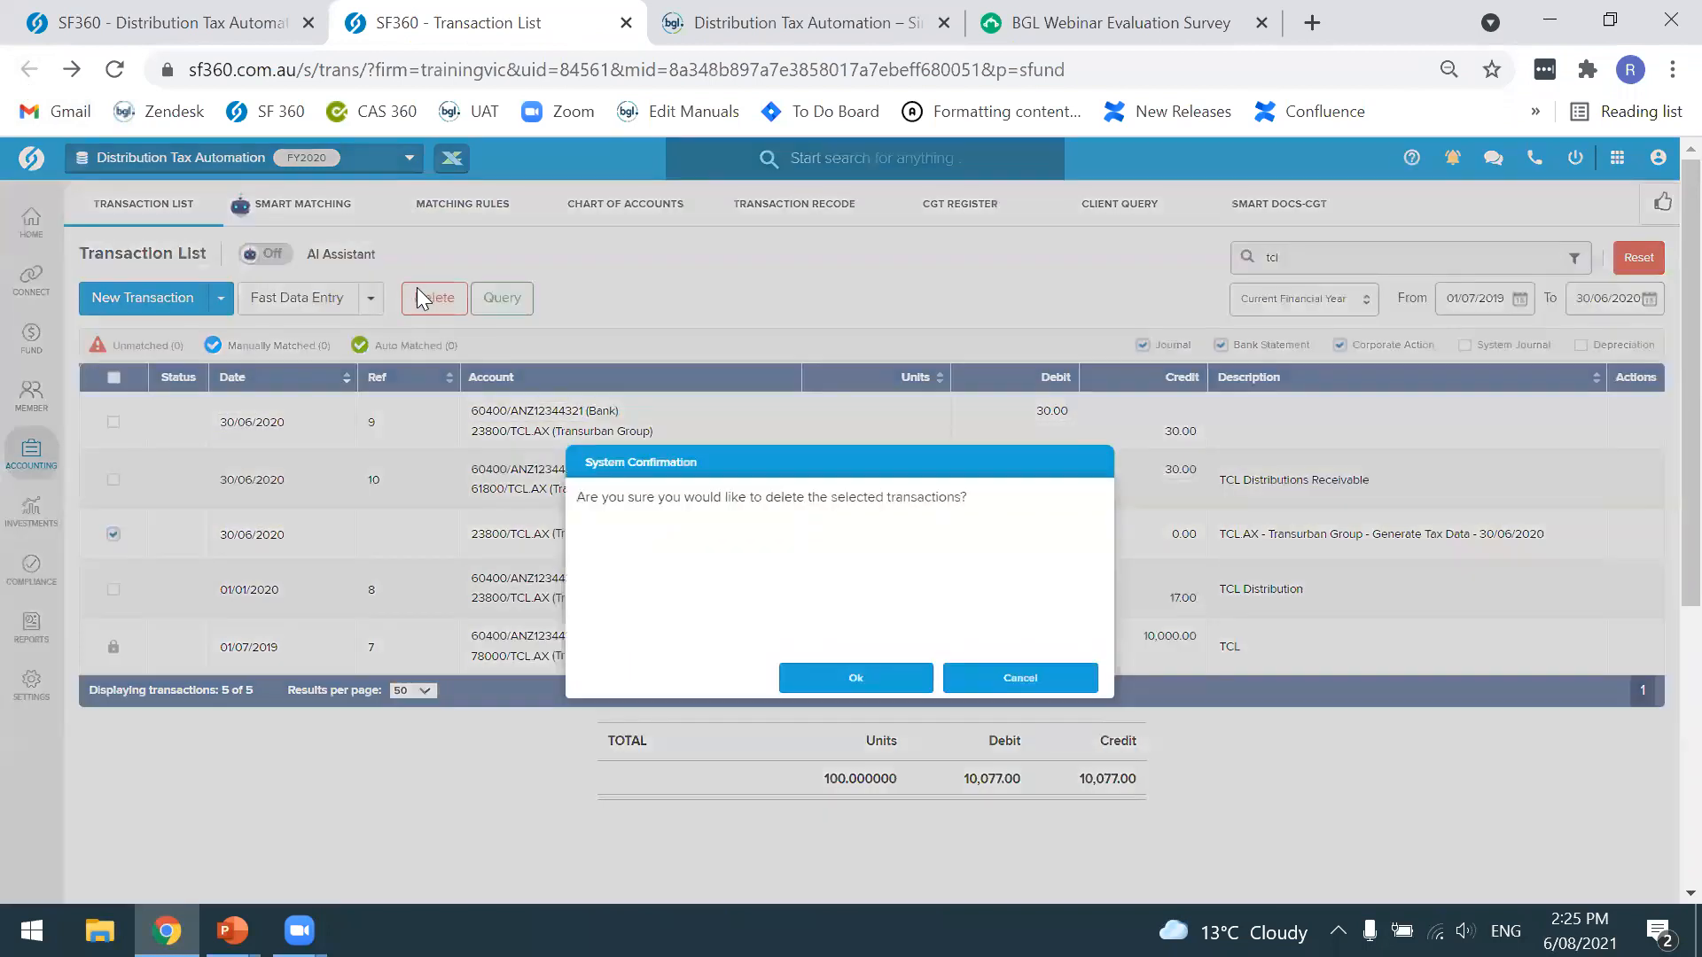
left_click(840, 681)
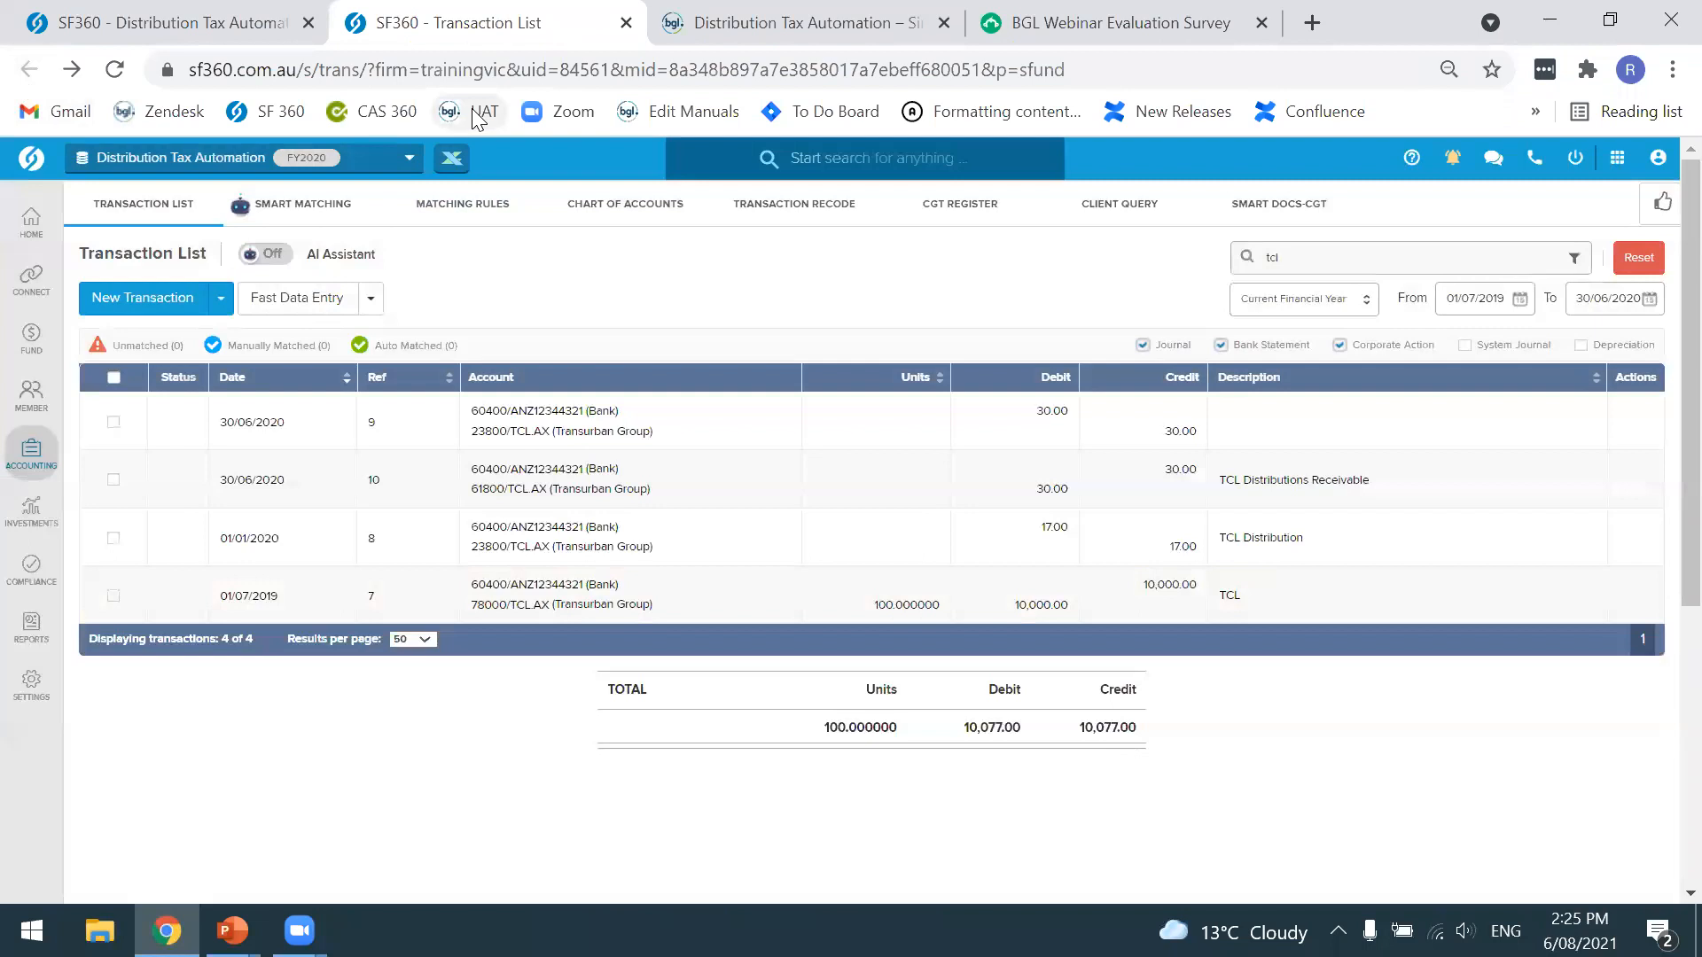
Close the Transaction List tab, reload the Distribution Tax Automation page and mark TCL.AX as incomplete from the reviewed investments
left_click(625, 22)
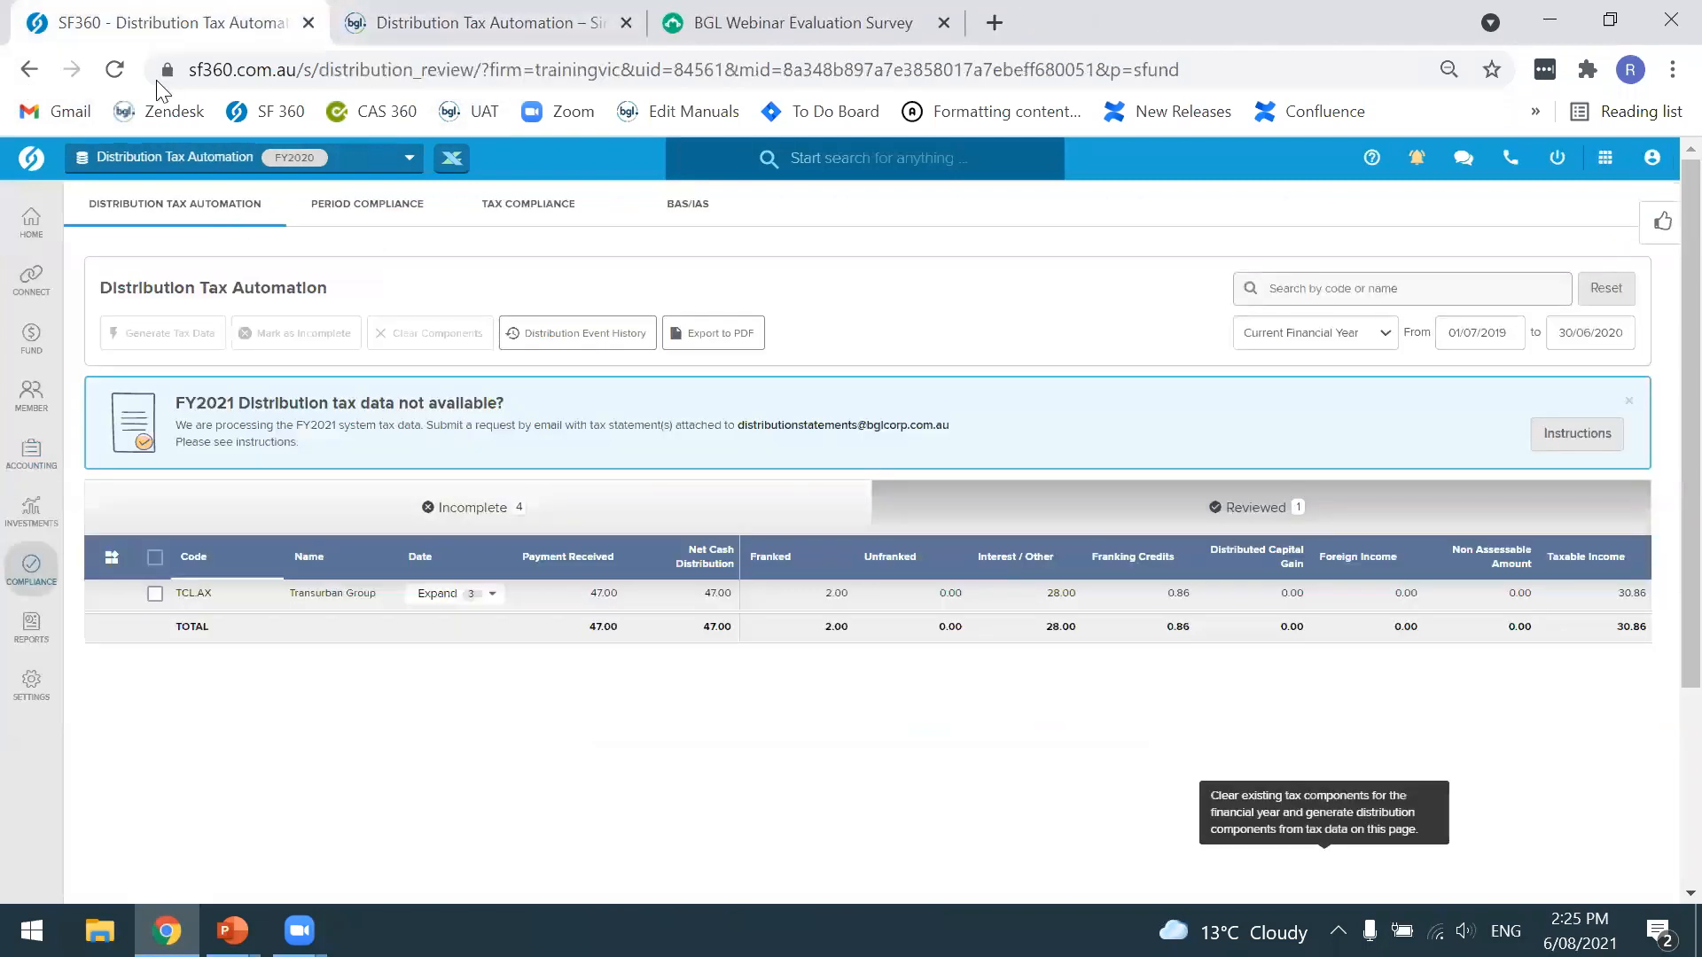
left_click(103, 76)
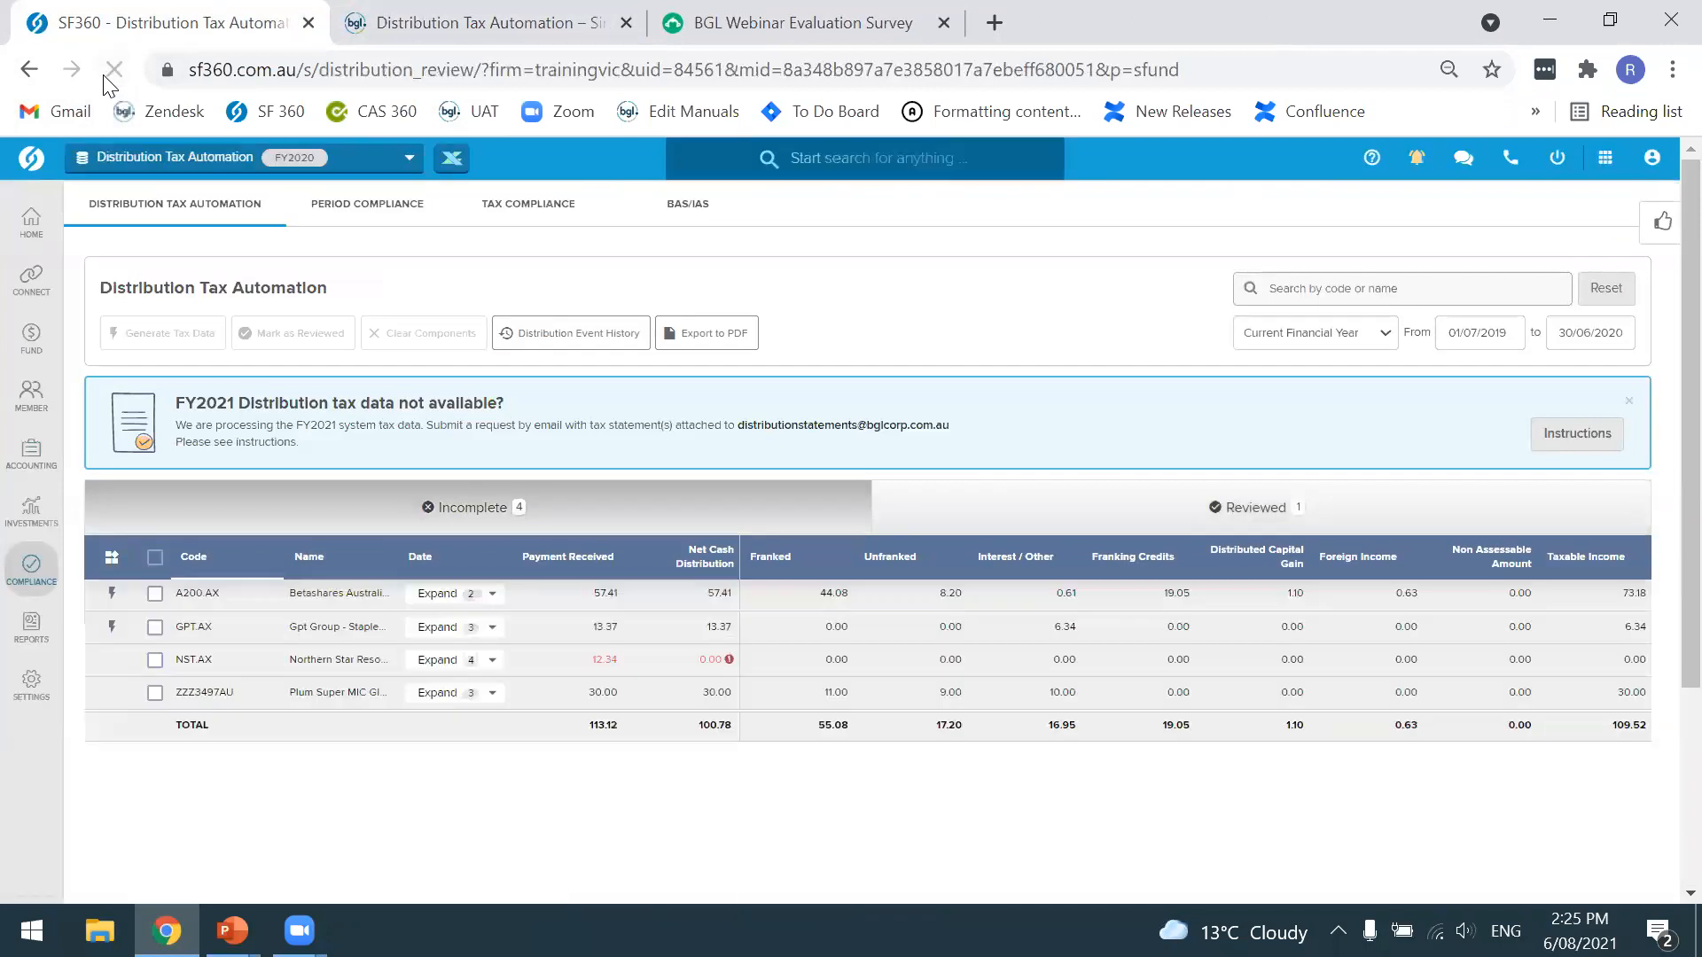
left_click(1056, 502)
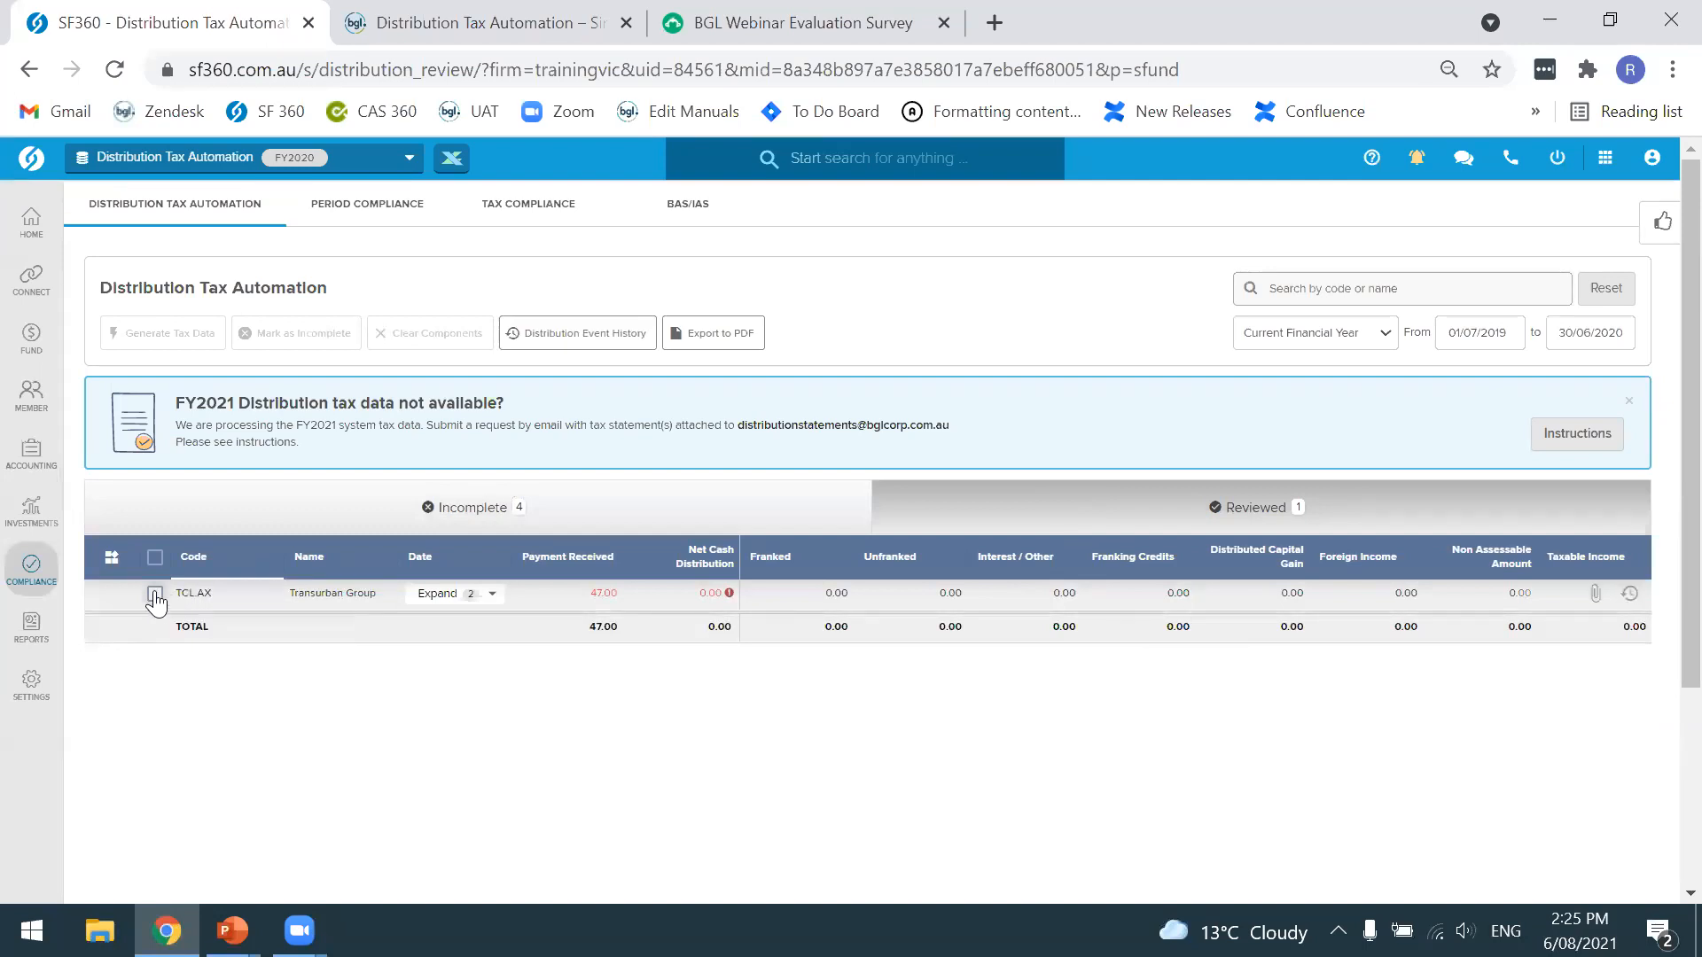
left_click(155, 594)
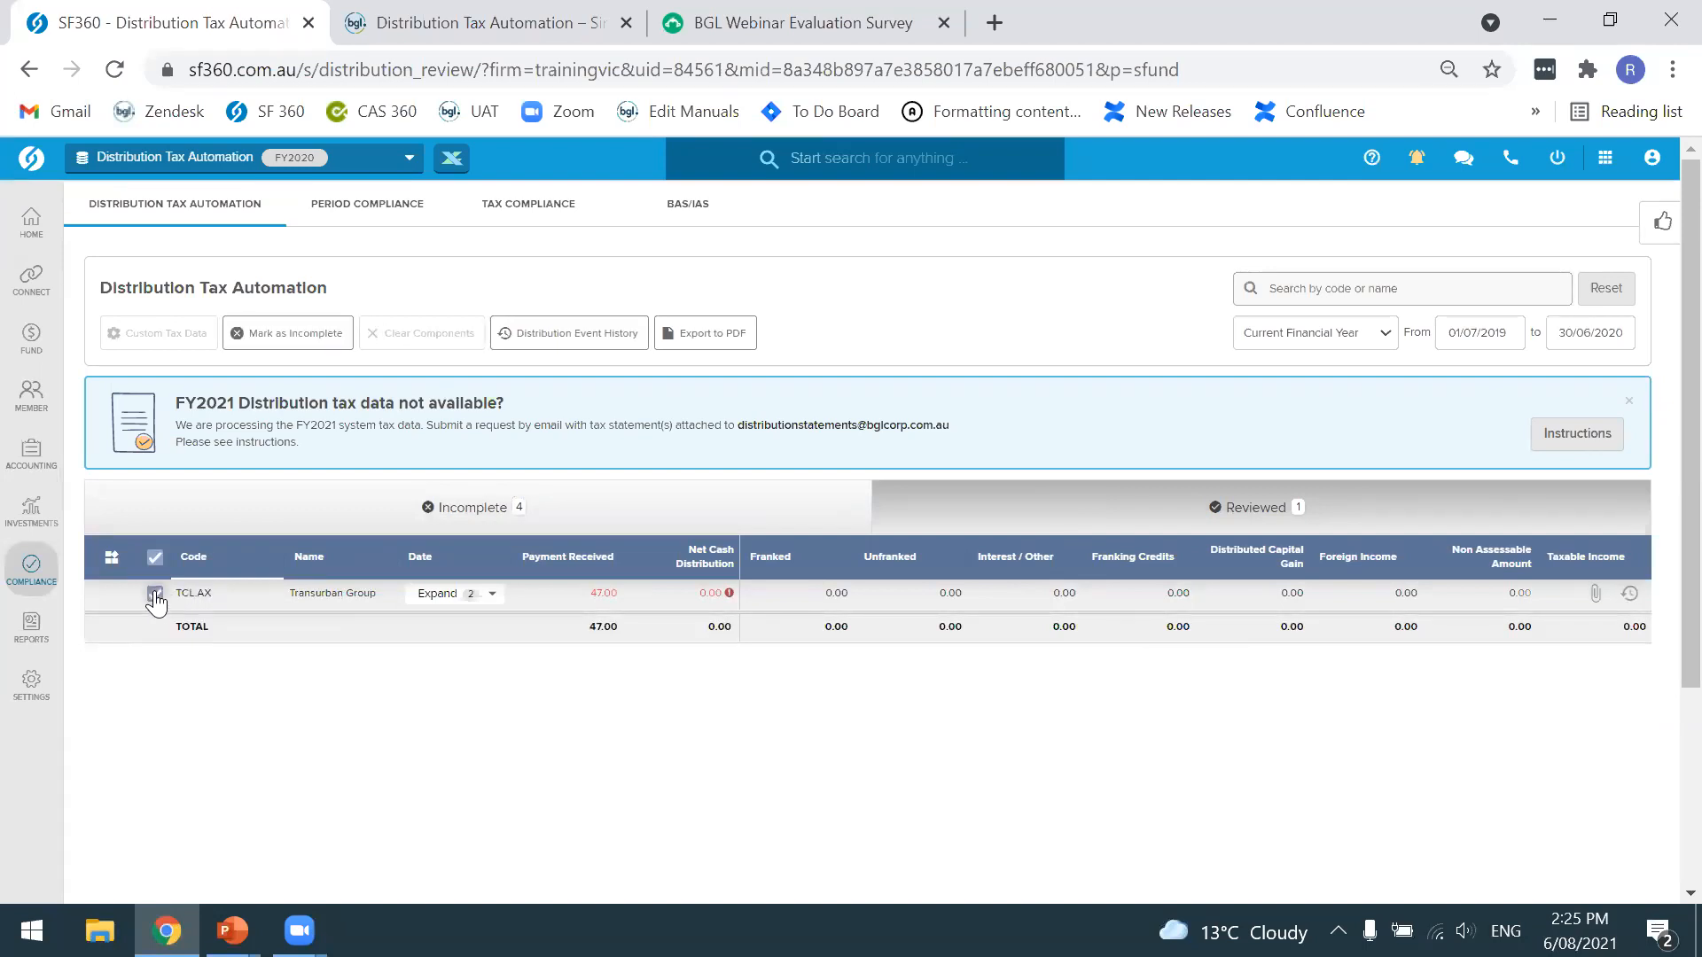
left_click(294, 334)
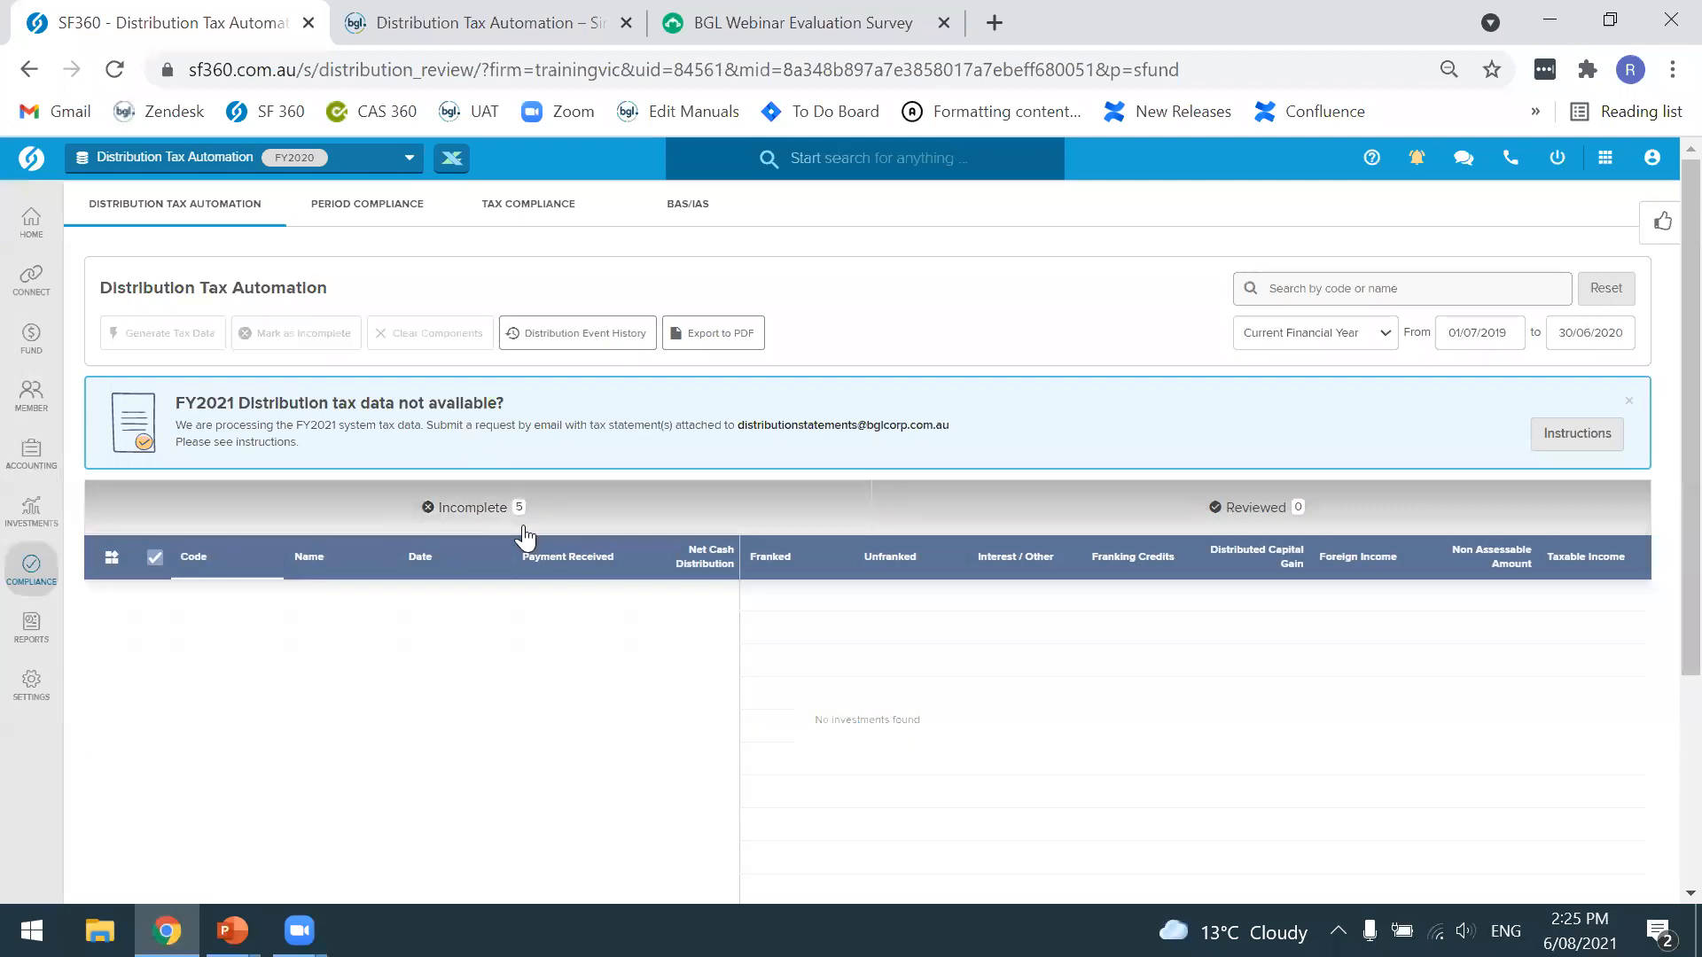
left_click(524, 530)
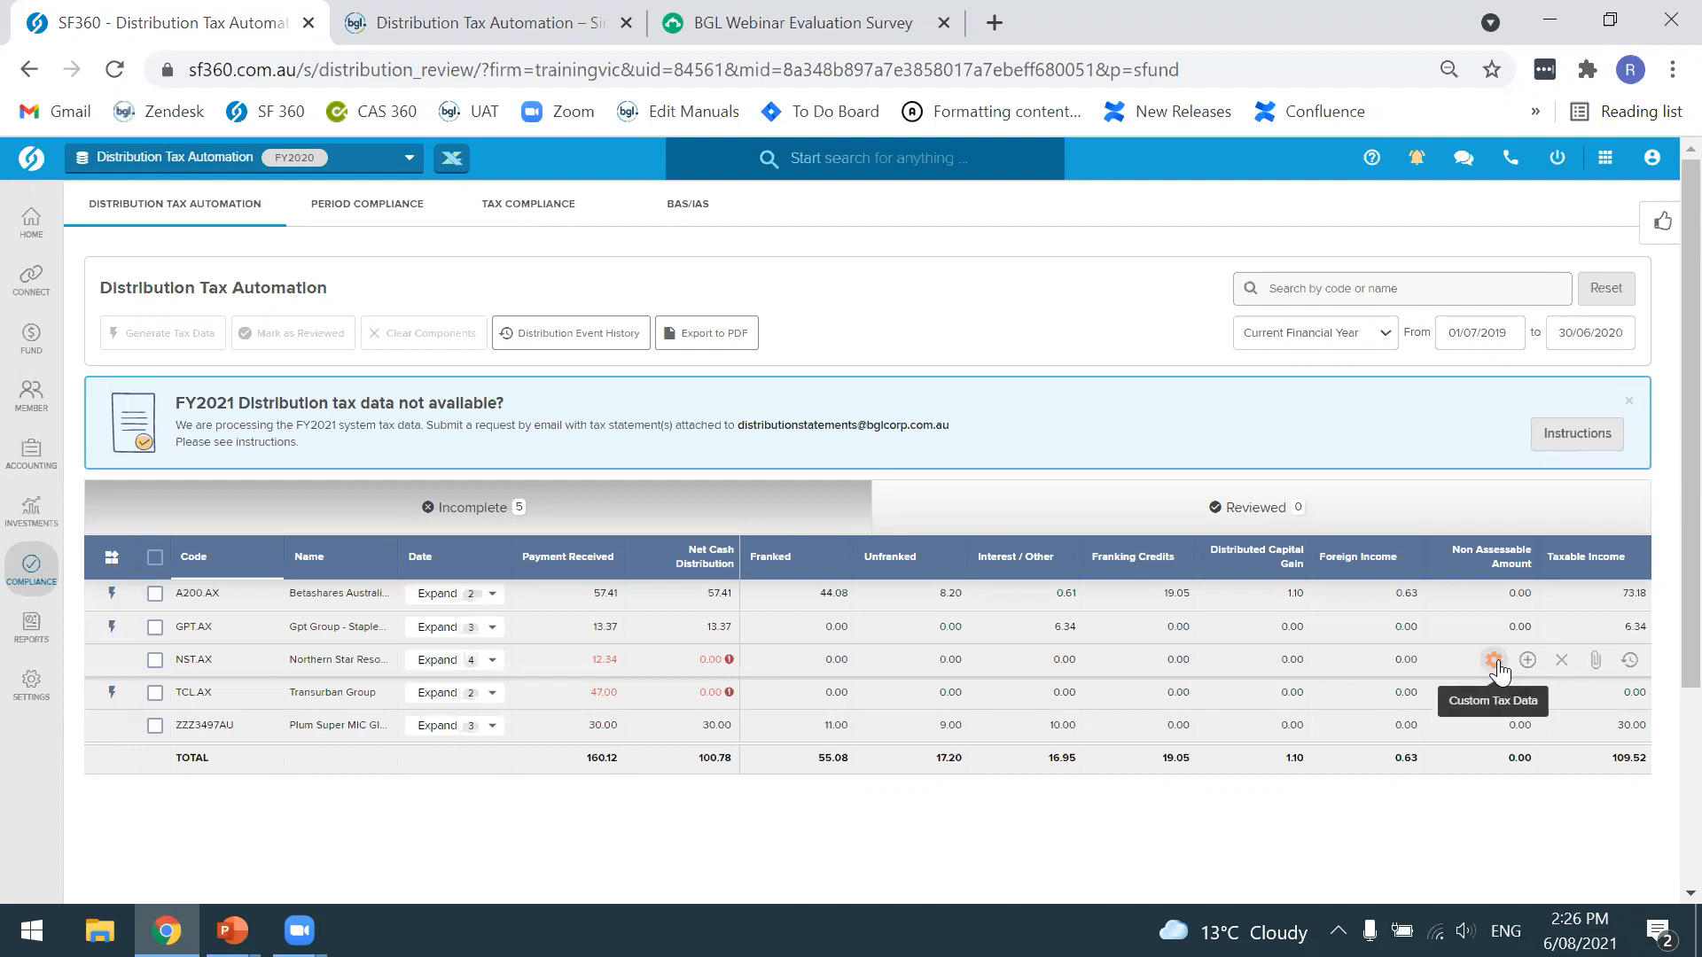
Open the Custom Tax Data form for NST.AX and review its distribution summary and component sections
left_click(1495, 661)
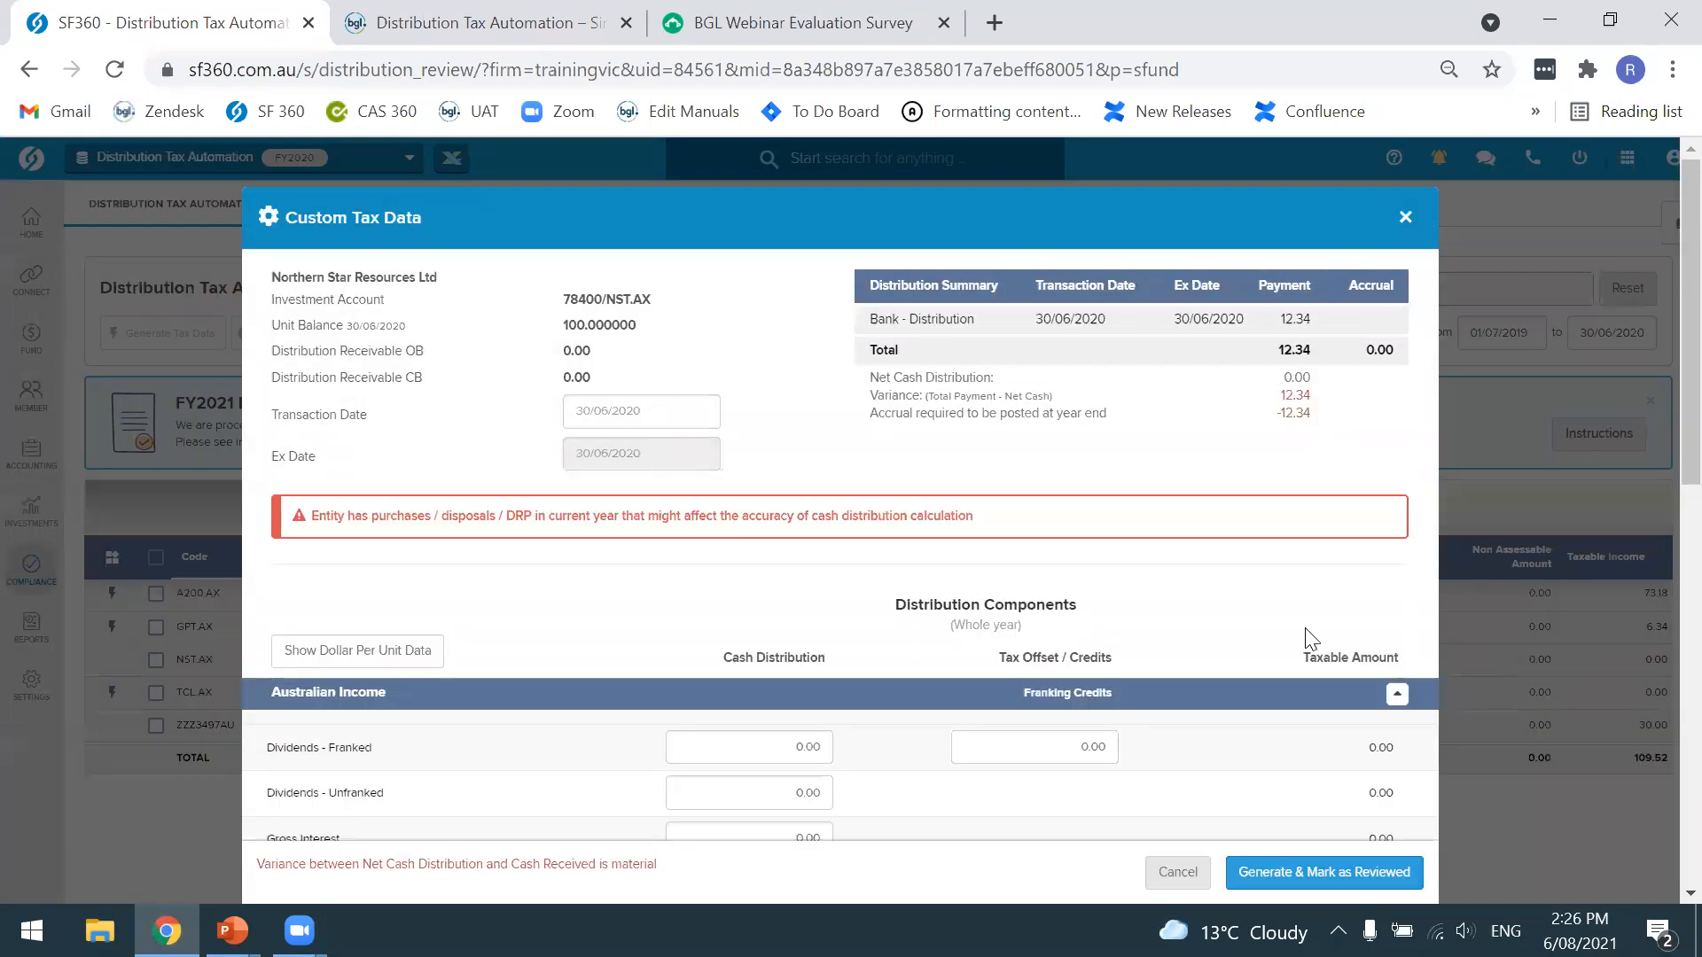
scroll(987, 608, "down", 3)
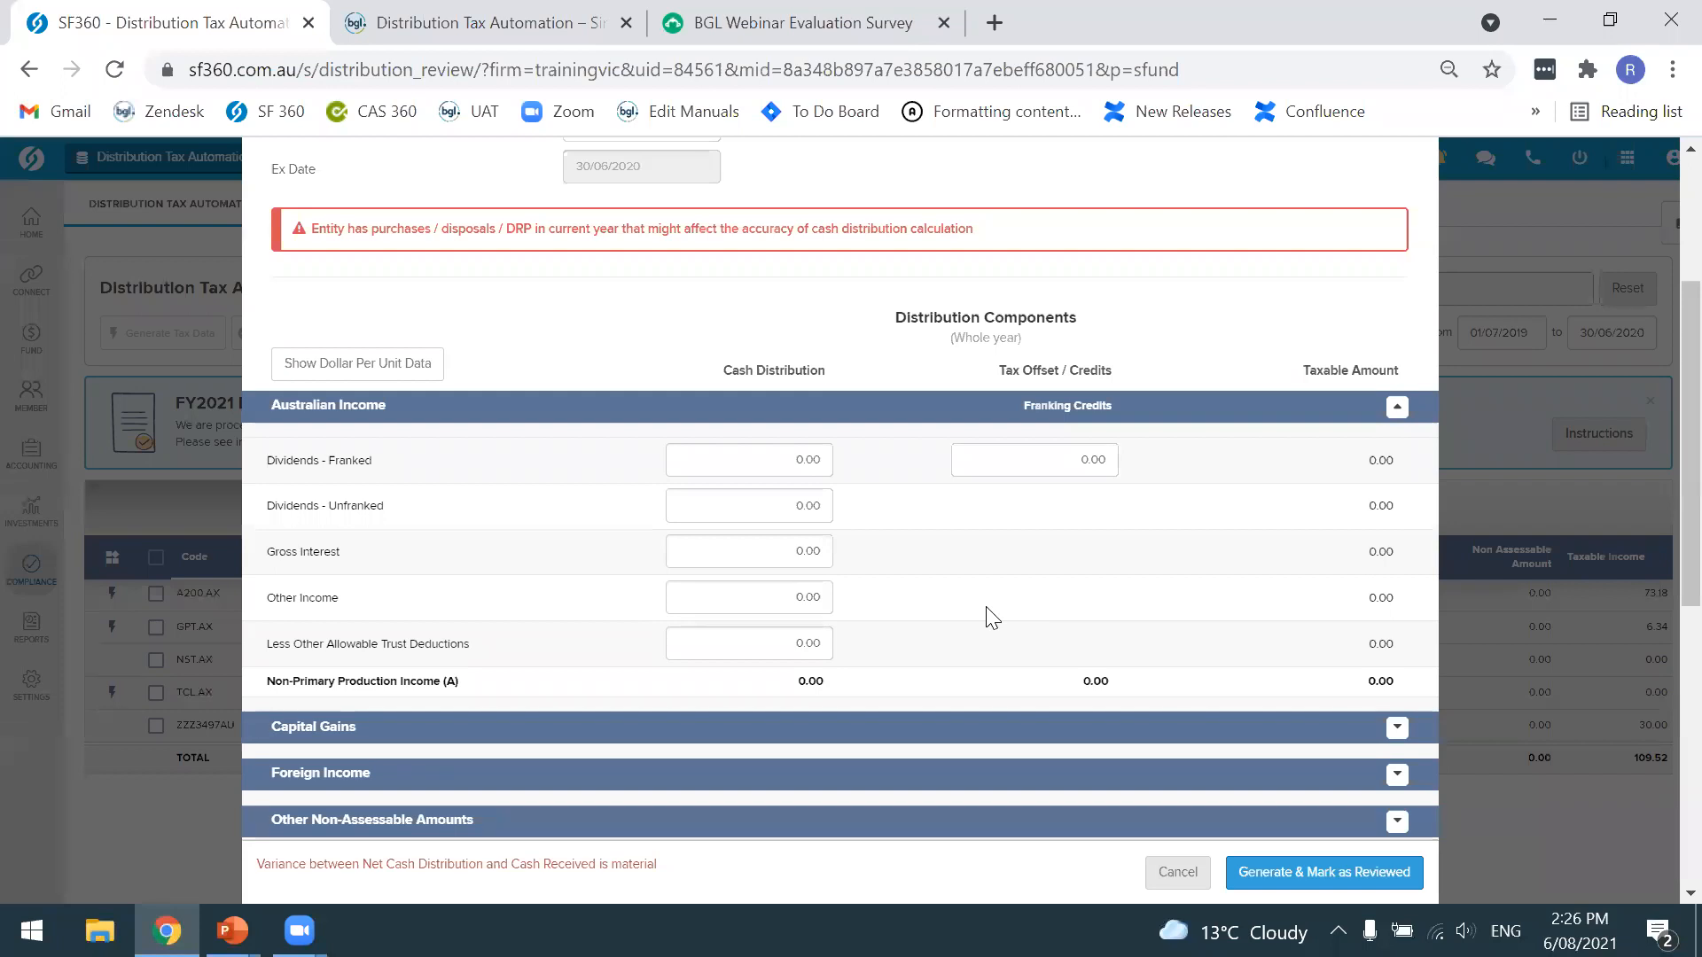
scroll(989, 616, "down", 1)
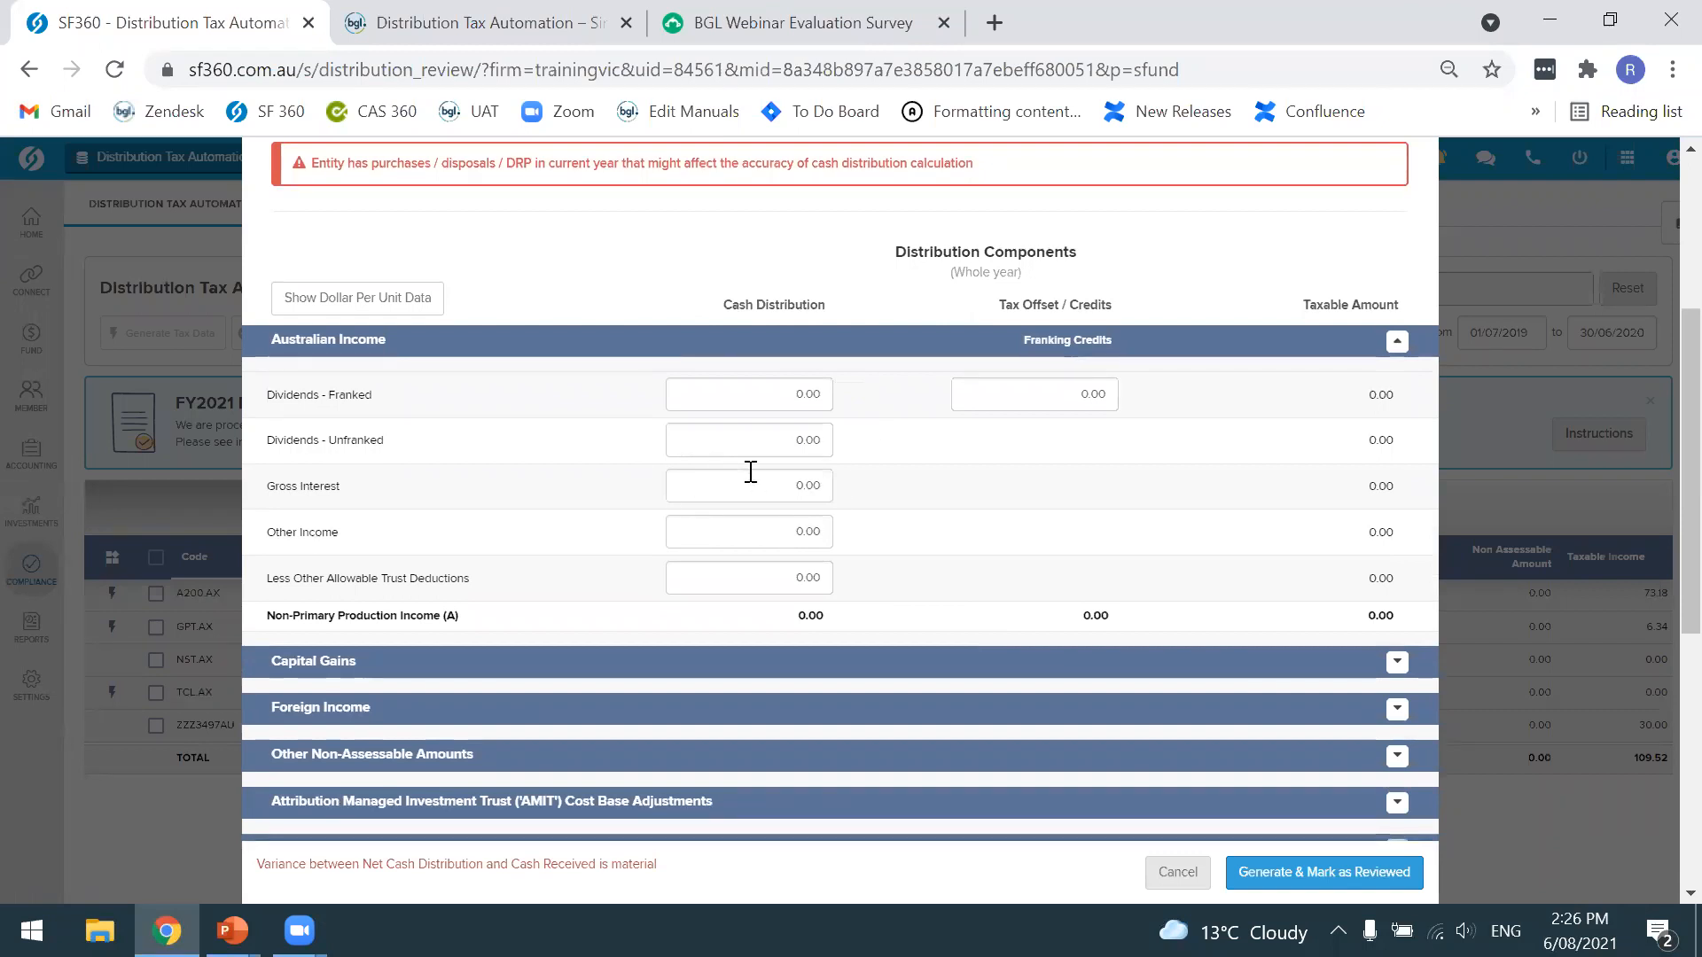
scroll(750, 471, "down", 2)
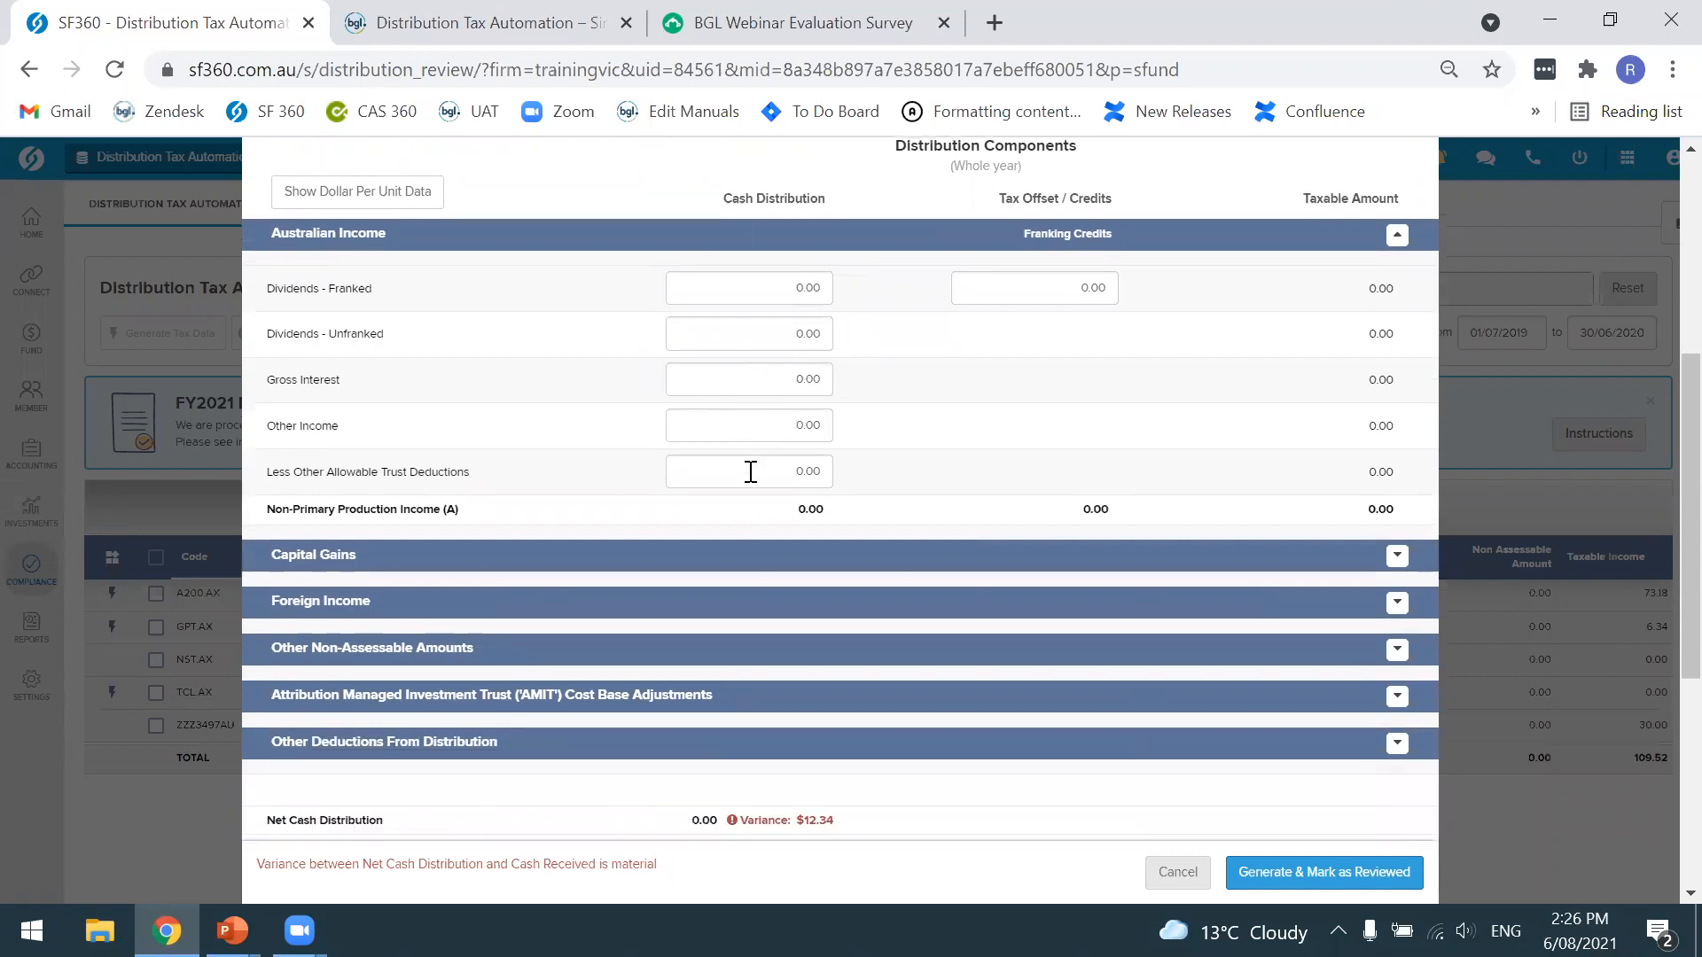
scroll(750, 472, "up", 5)
scroll(753, 482, "down", 1)
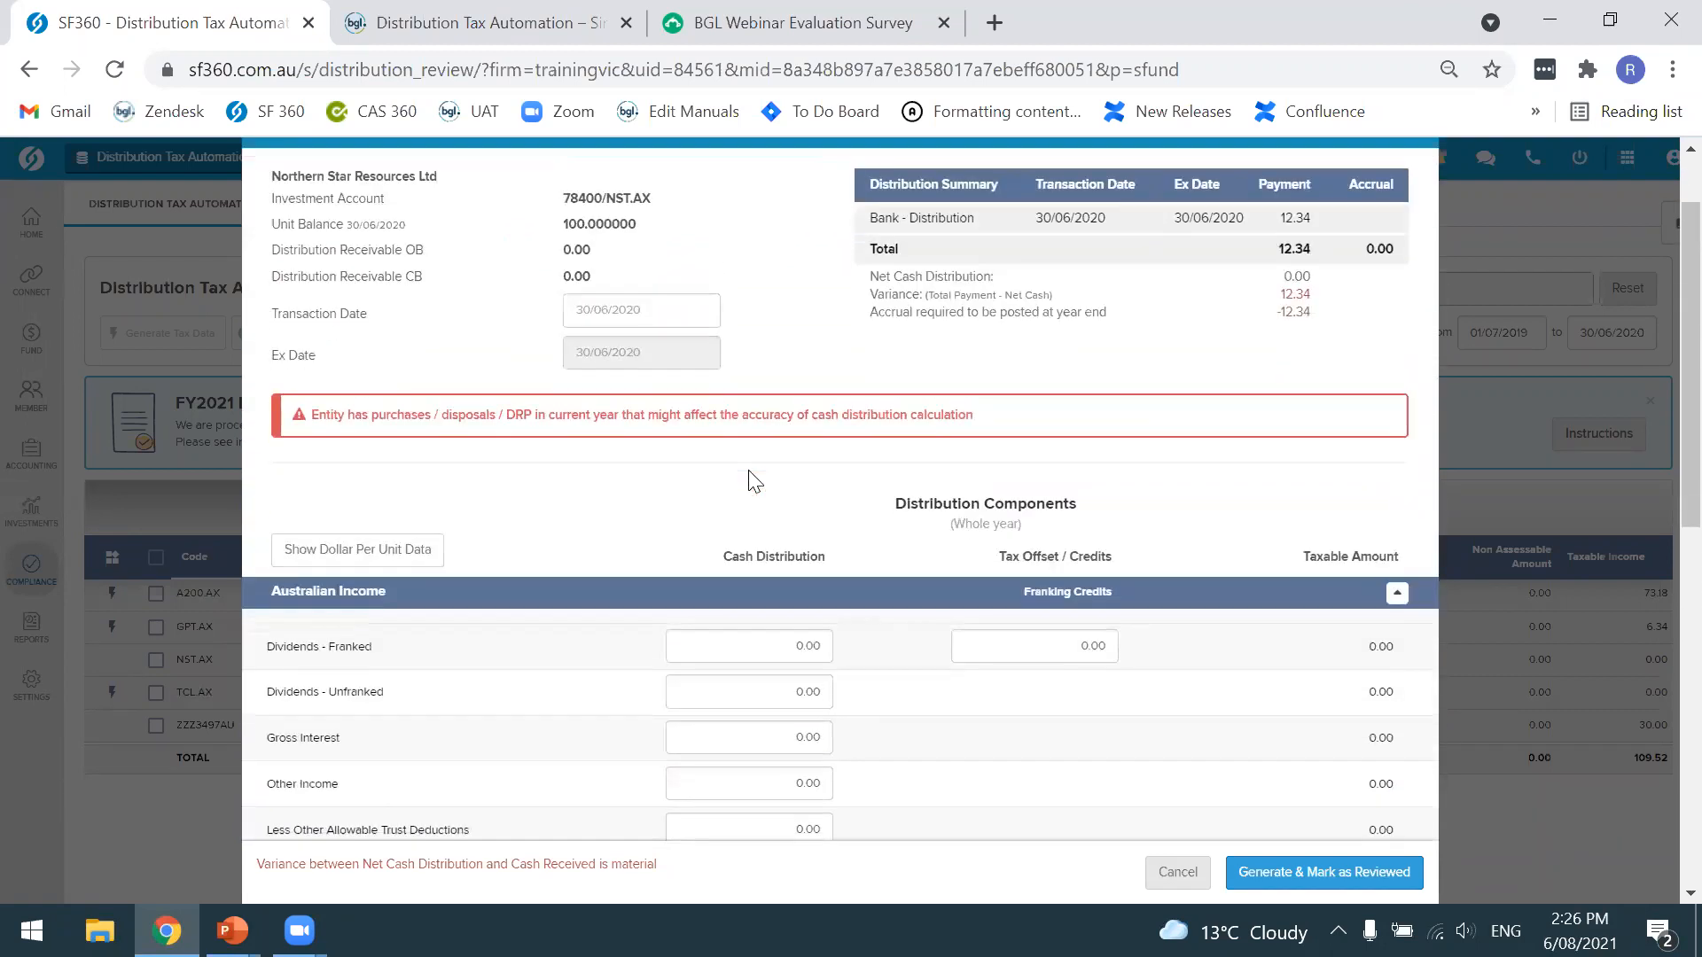
scroll(750, 472, "down", 2)
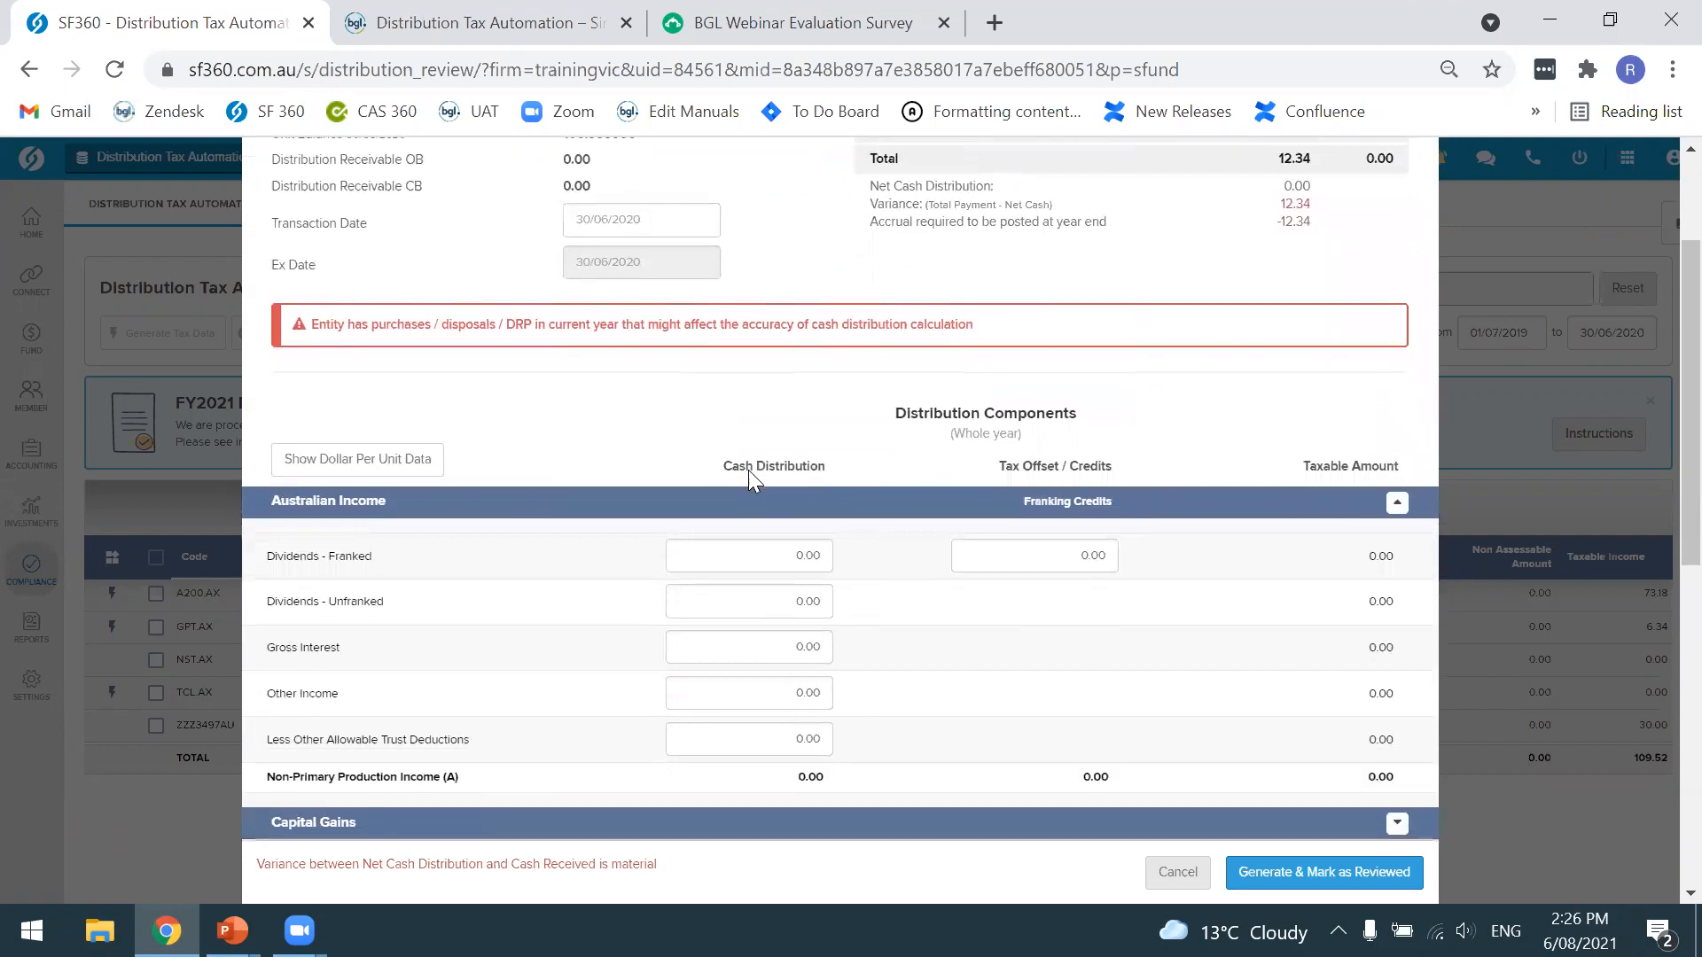
scroll(750, 472, "up", 3)
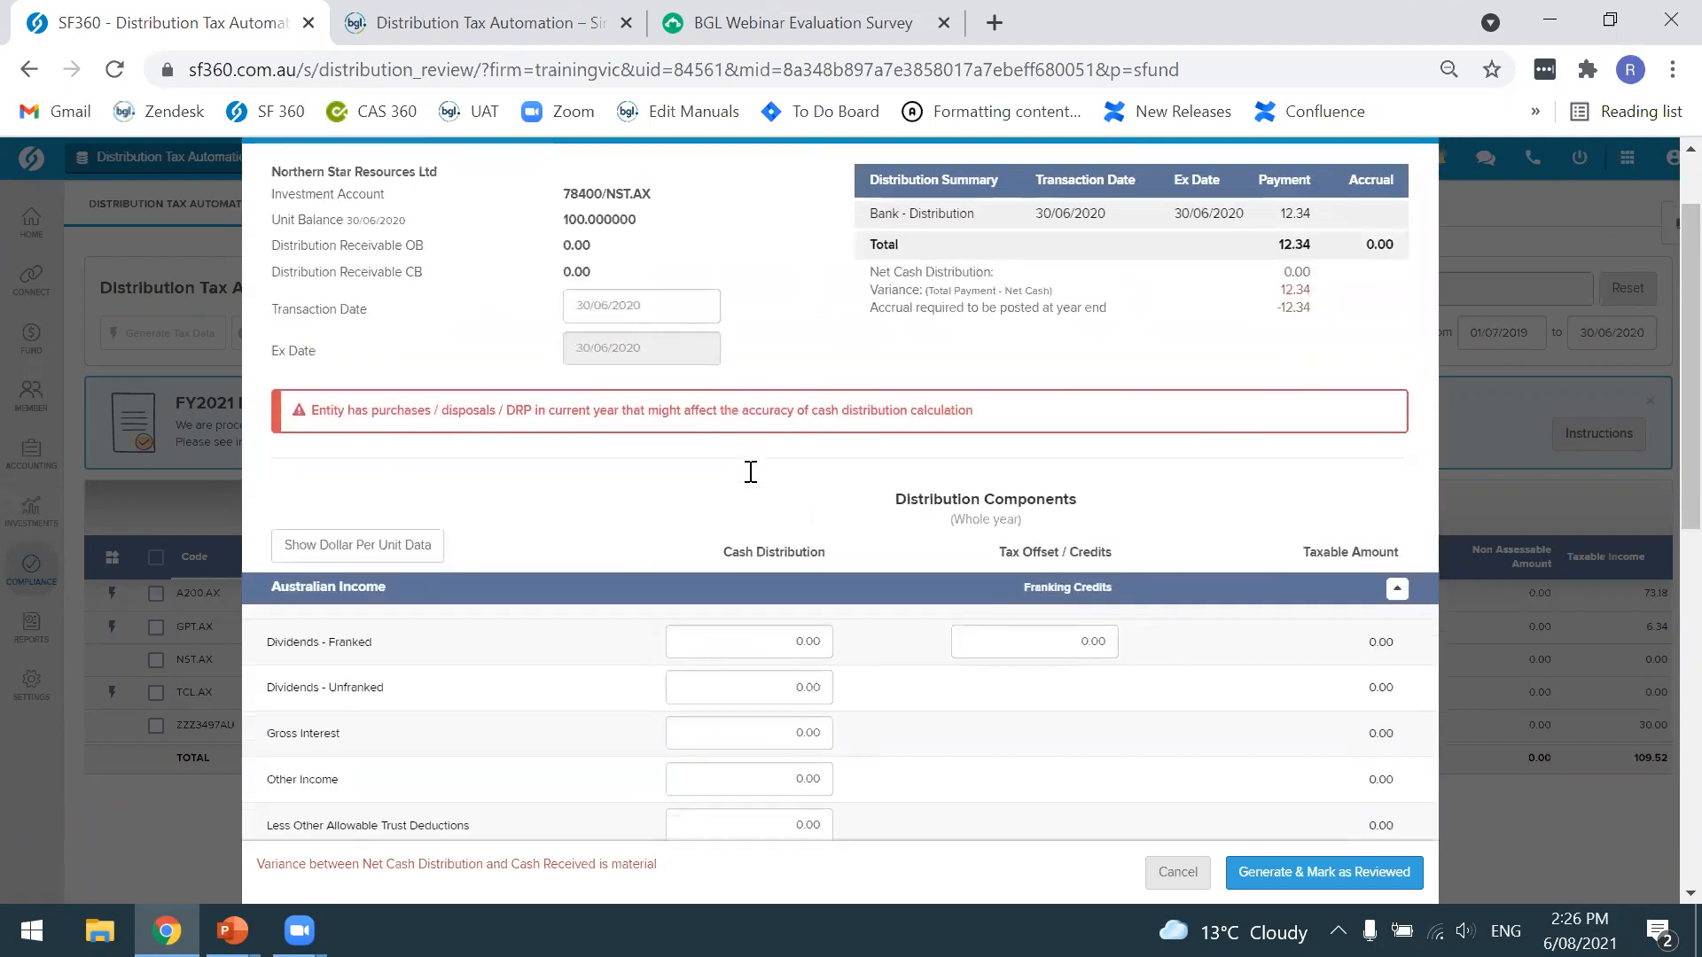
Enter cash distributions of 10 for franked dividends and 2.34 for other income in the NST.AX custom tax data
scroll(750, 472, "down", 2)
left_click(789, 484)
type("10")
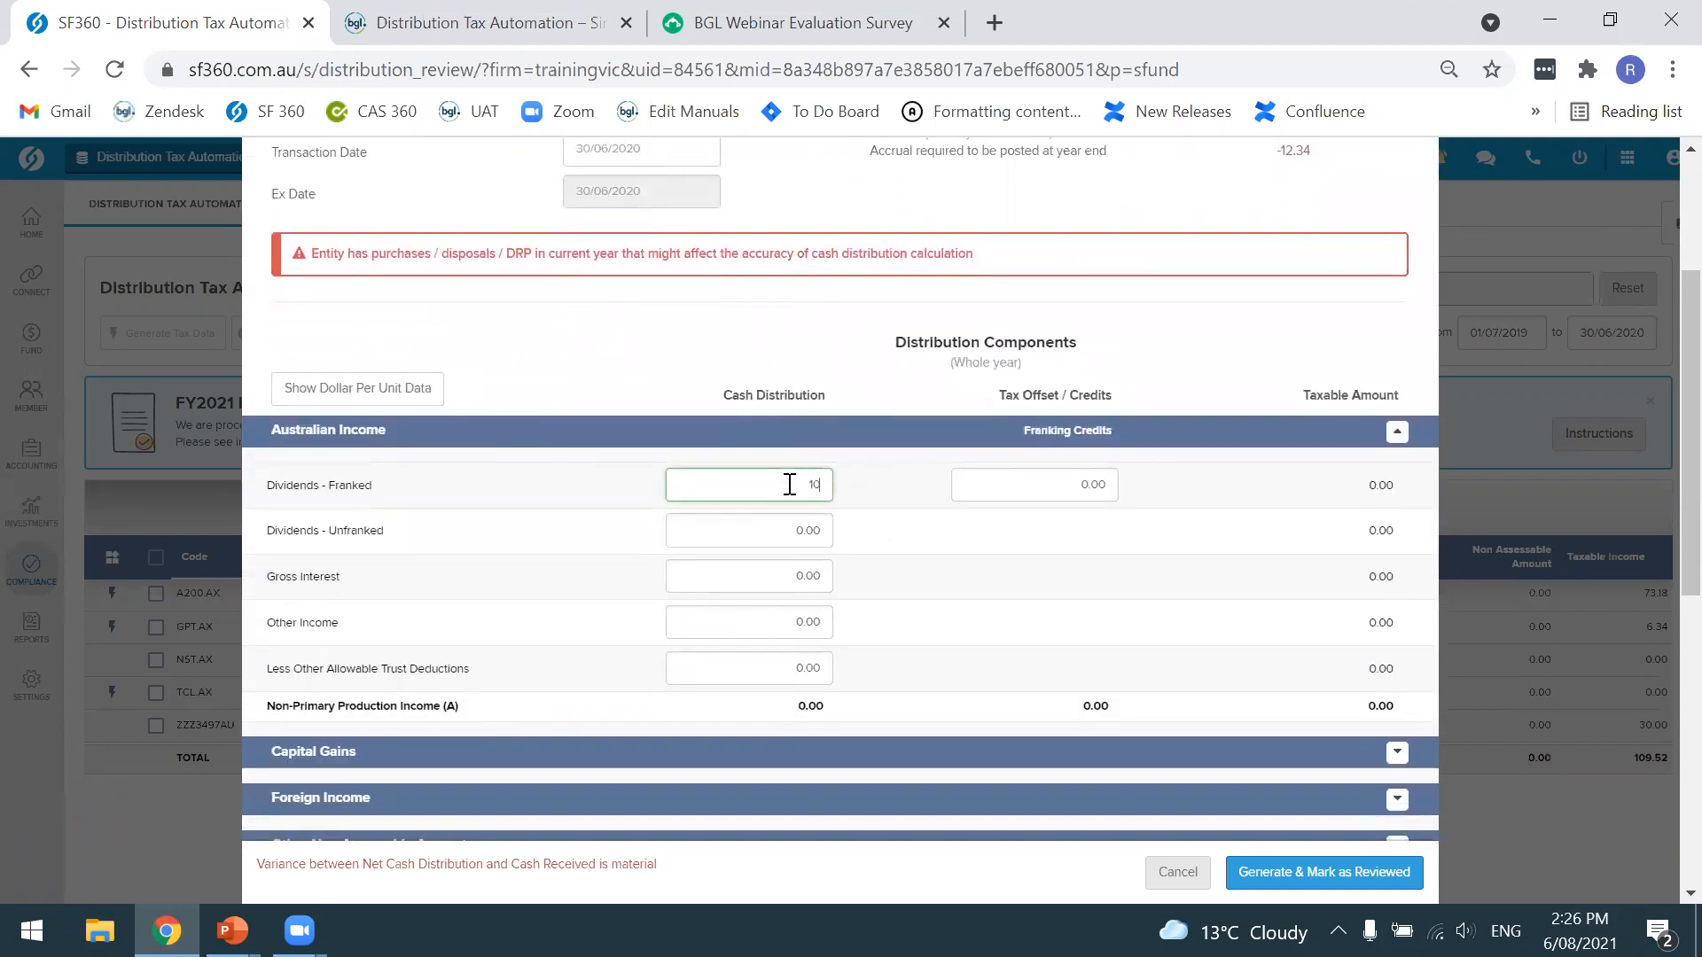
left_click(814, 615)
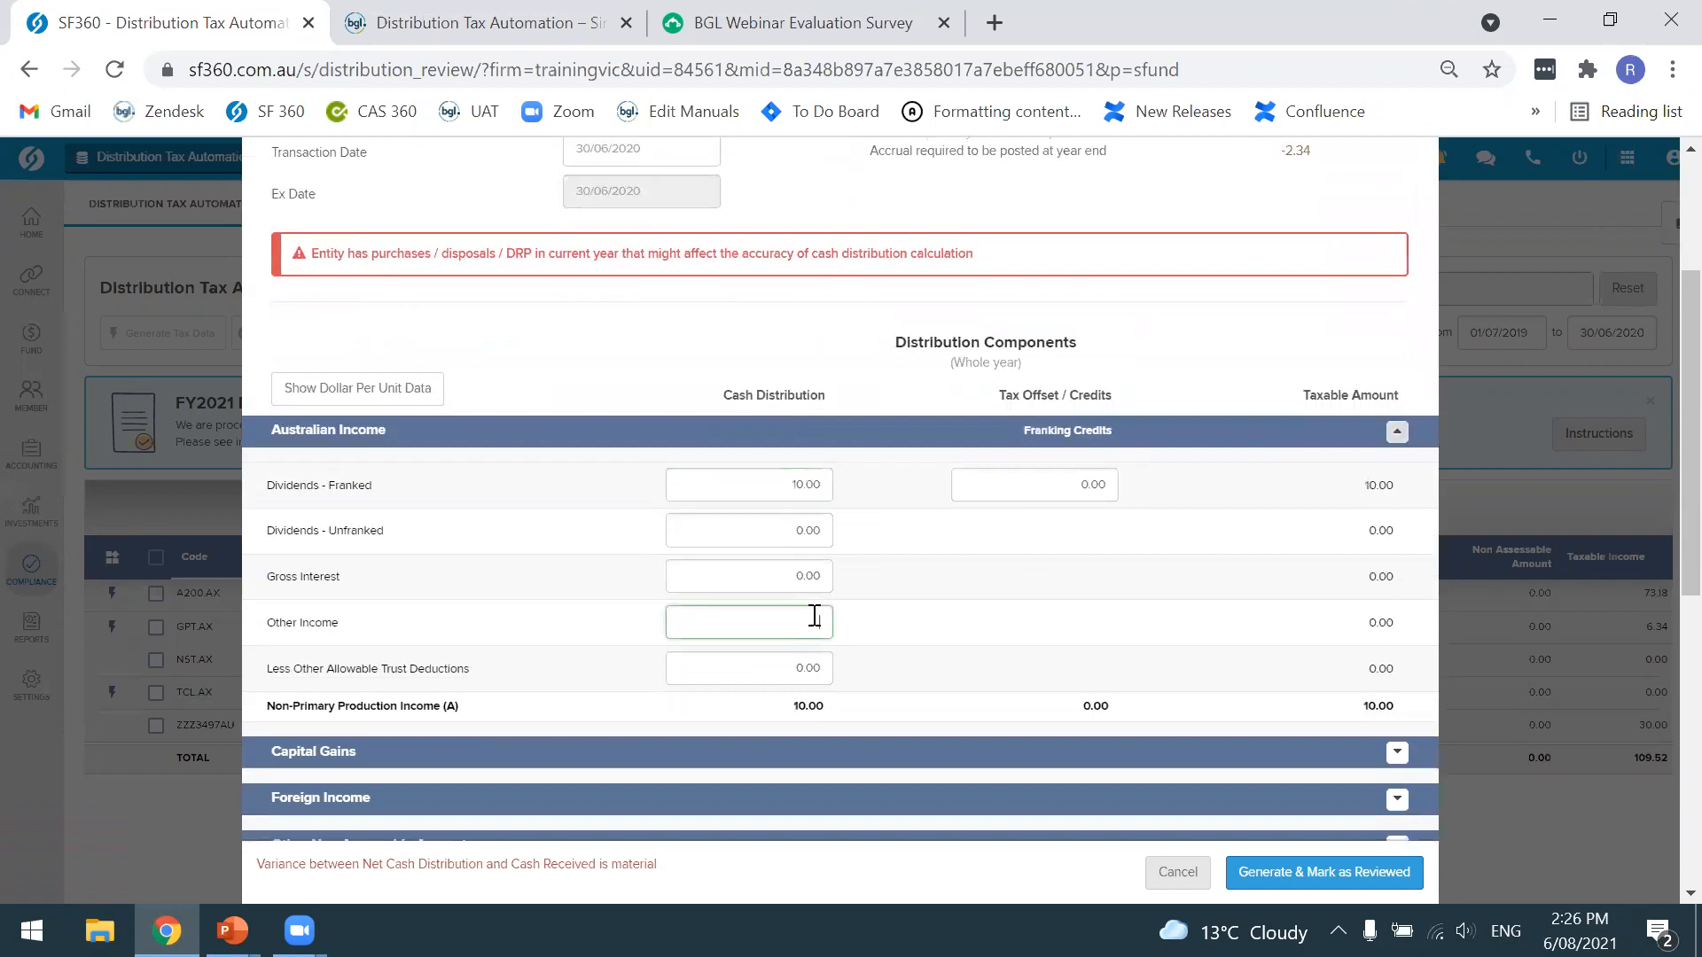
type("2.34")
left_click(897, 623)
scroll(895, 620, "up", 2)
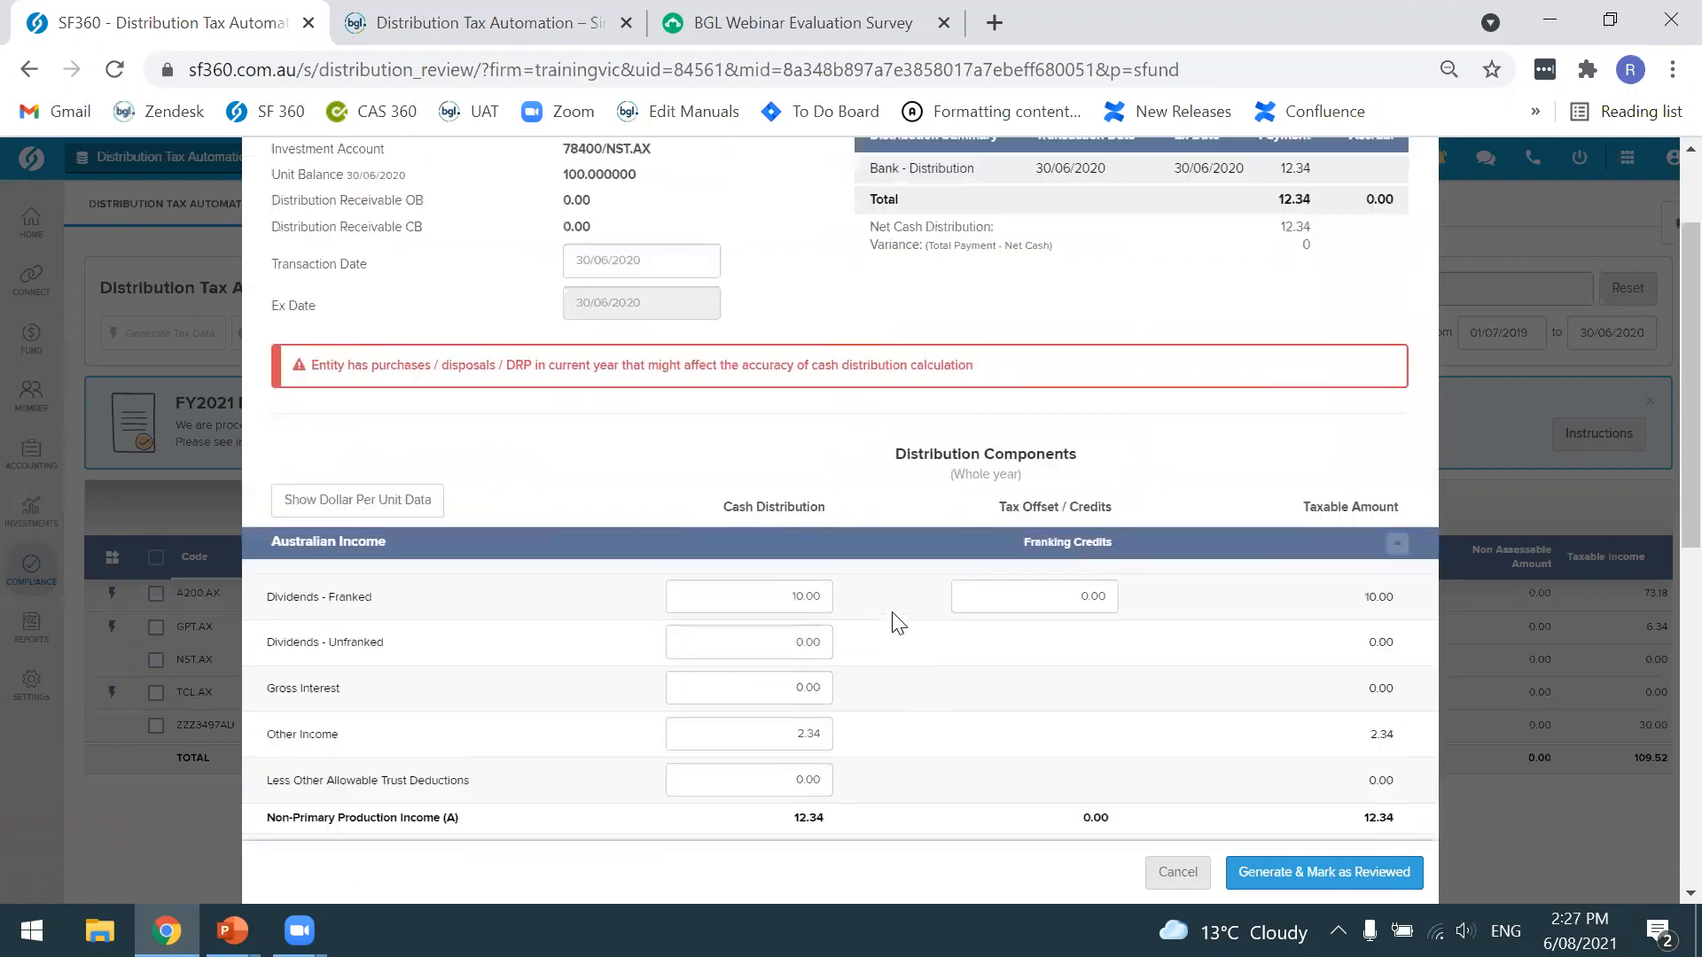
Expand the Capital Gains section for NST.AX and toggle its discount rate away from 50% and back again
scroll(893, 619, "down", 3)
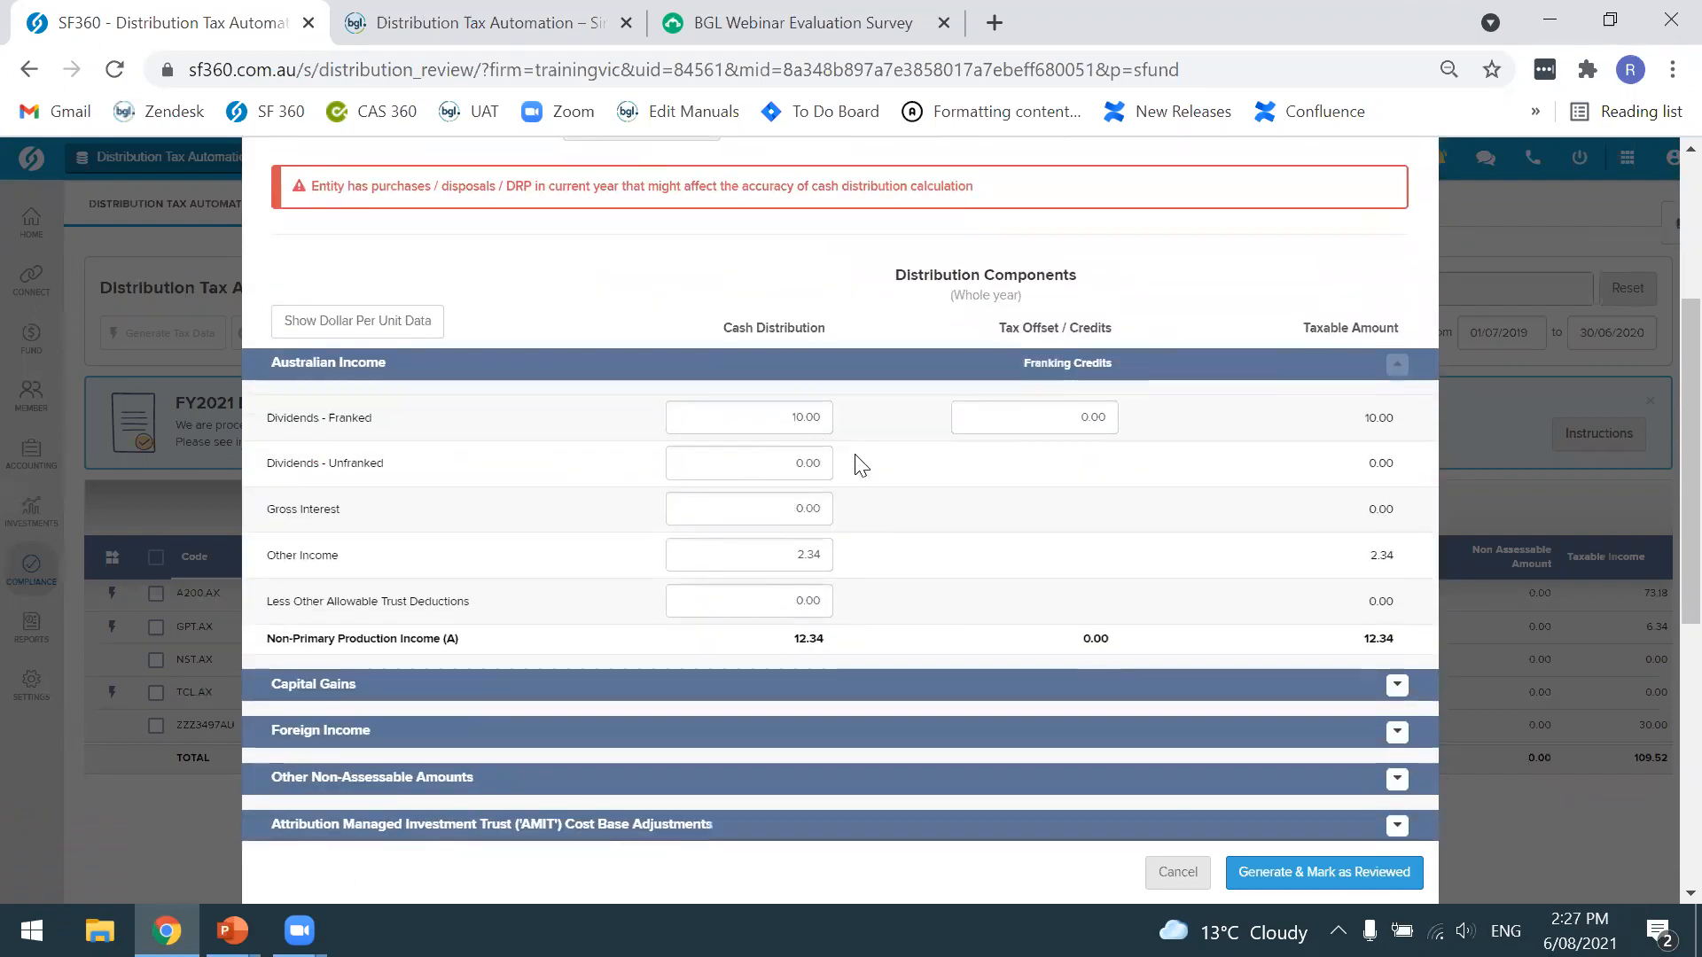
left_click(821, 687)
scroll(823, 690, "down", 3)
scroll(821, 690, "down", 1)
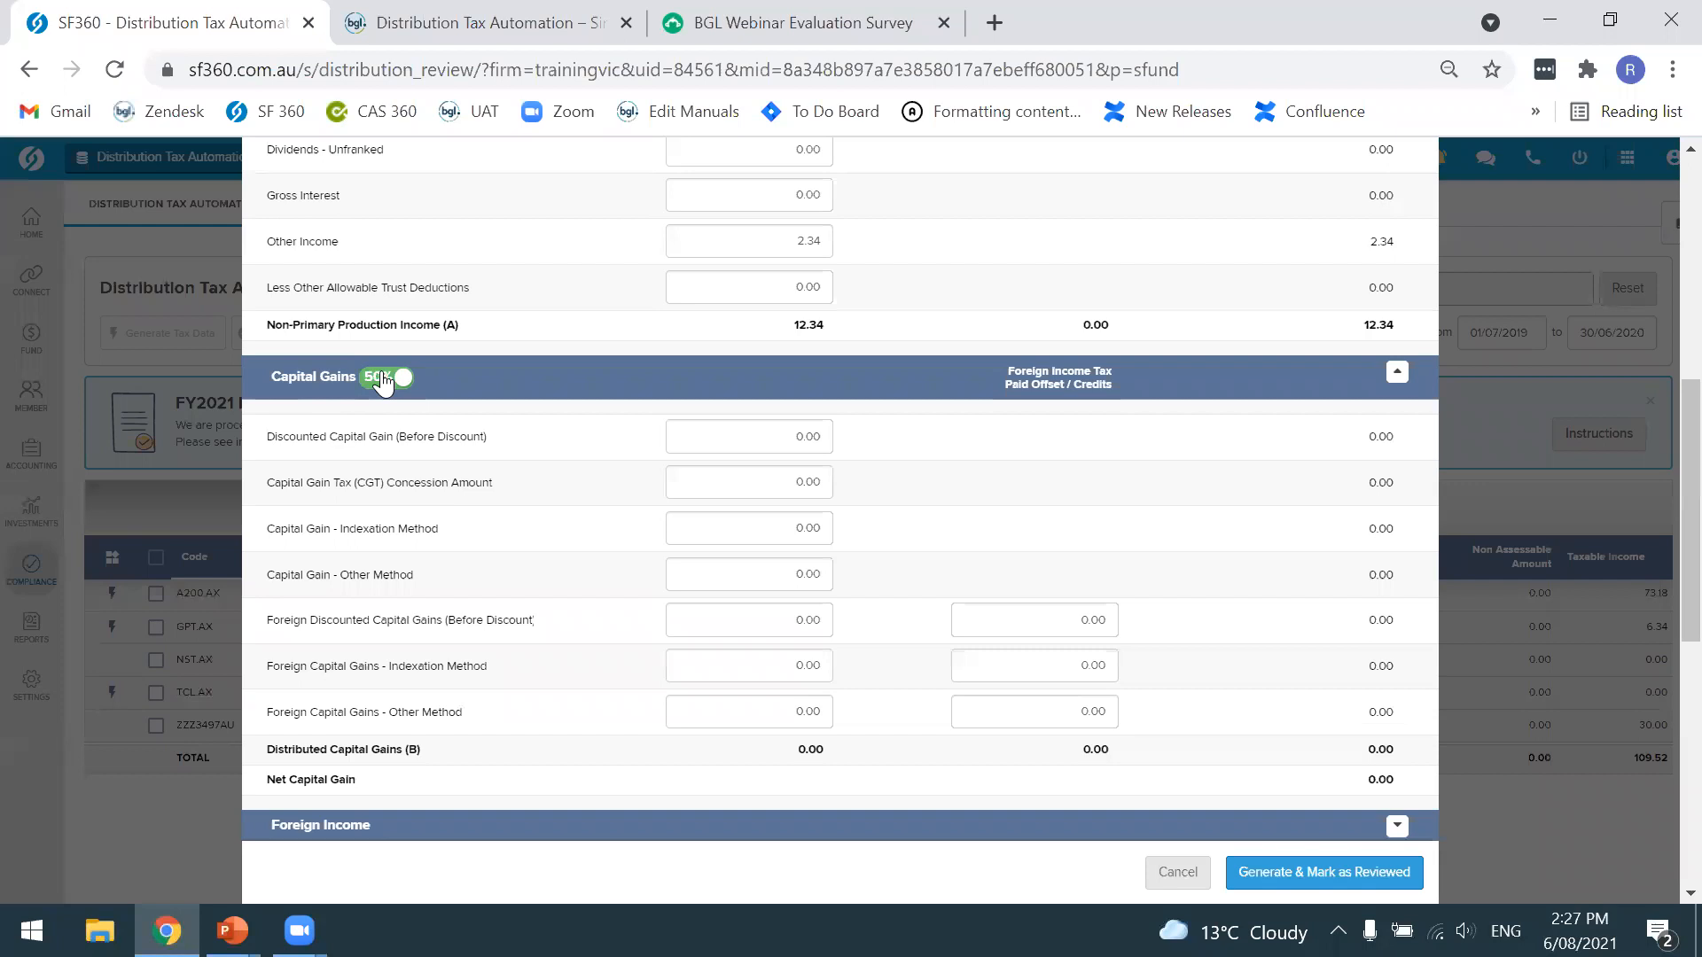
left_click(382, 379)
left_click(382, 379)
Review the remaining sections, description and document attachment area, and generate the NST.AX custom tax data, marking it as reviewed
scroll(596, 534, "down", 4)
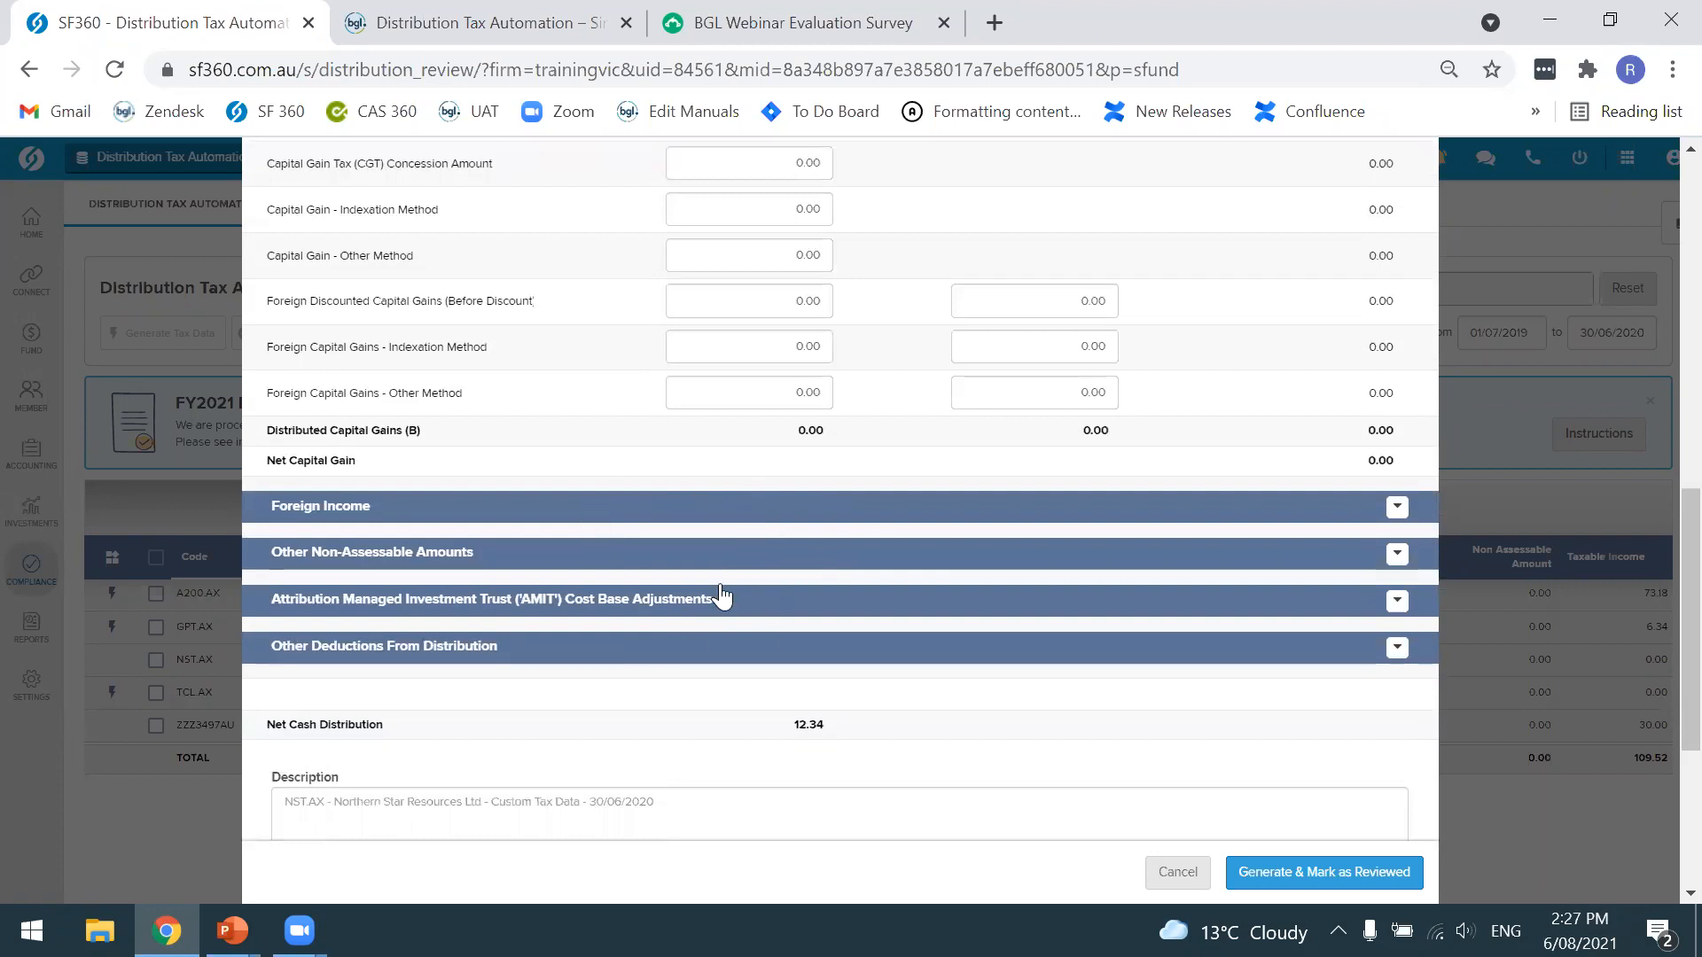
scroll(722, 597, "down", 3)
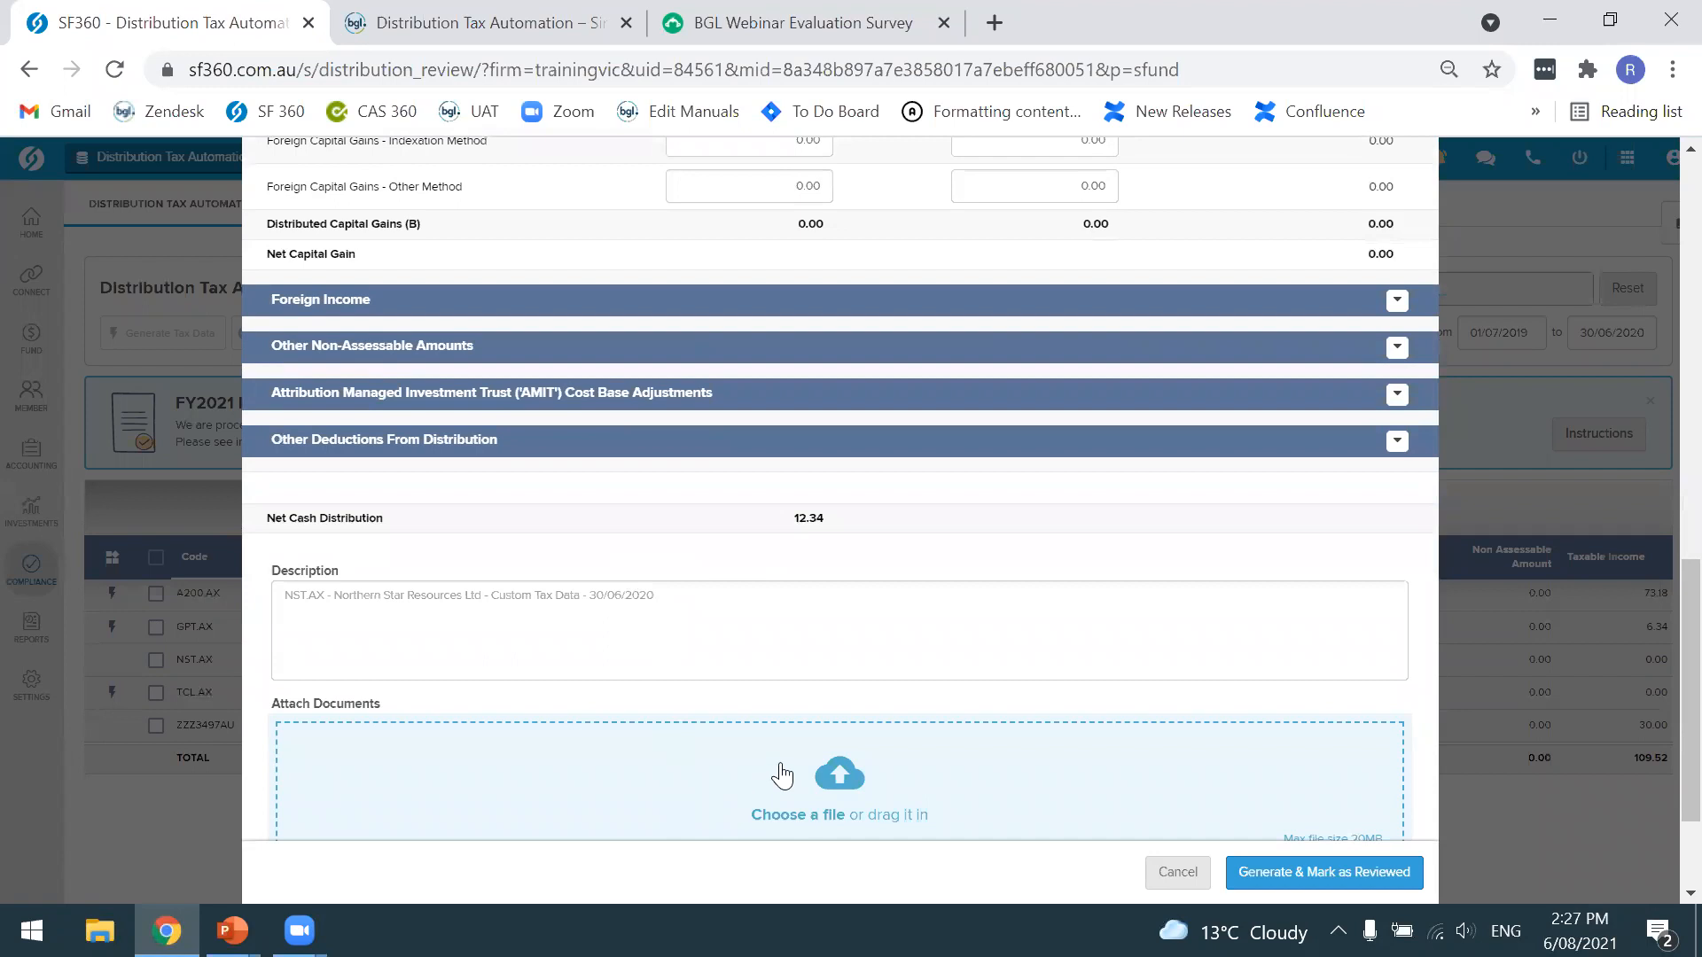
scroll(782, 775, "down", 2)
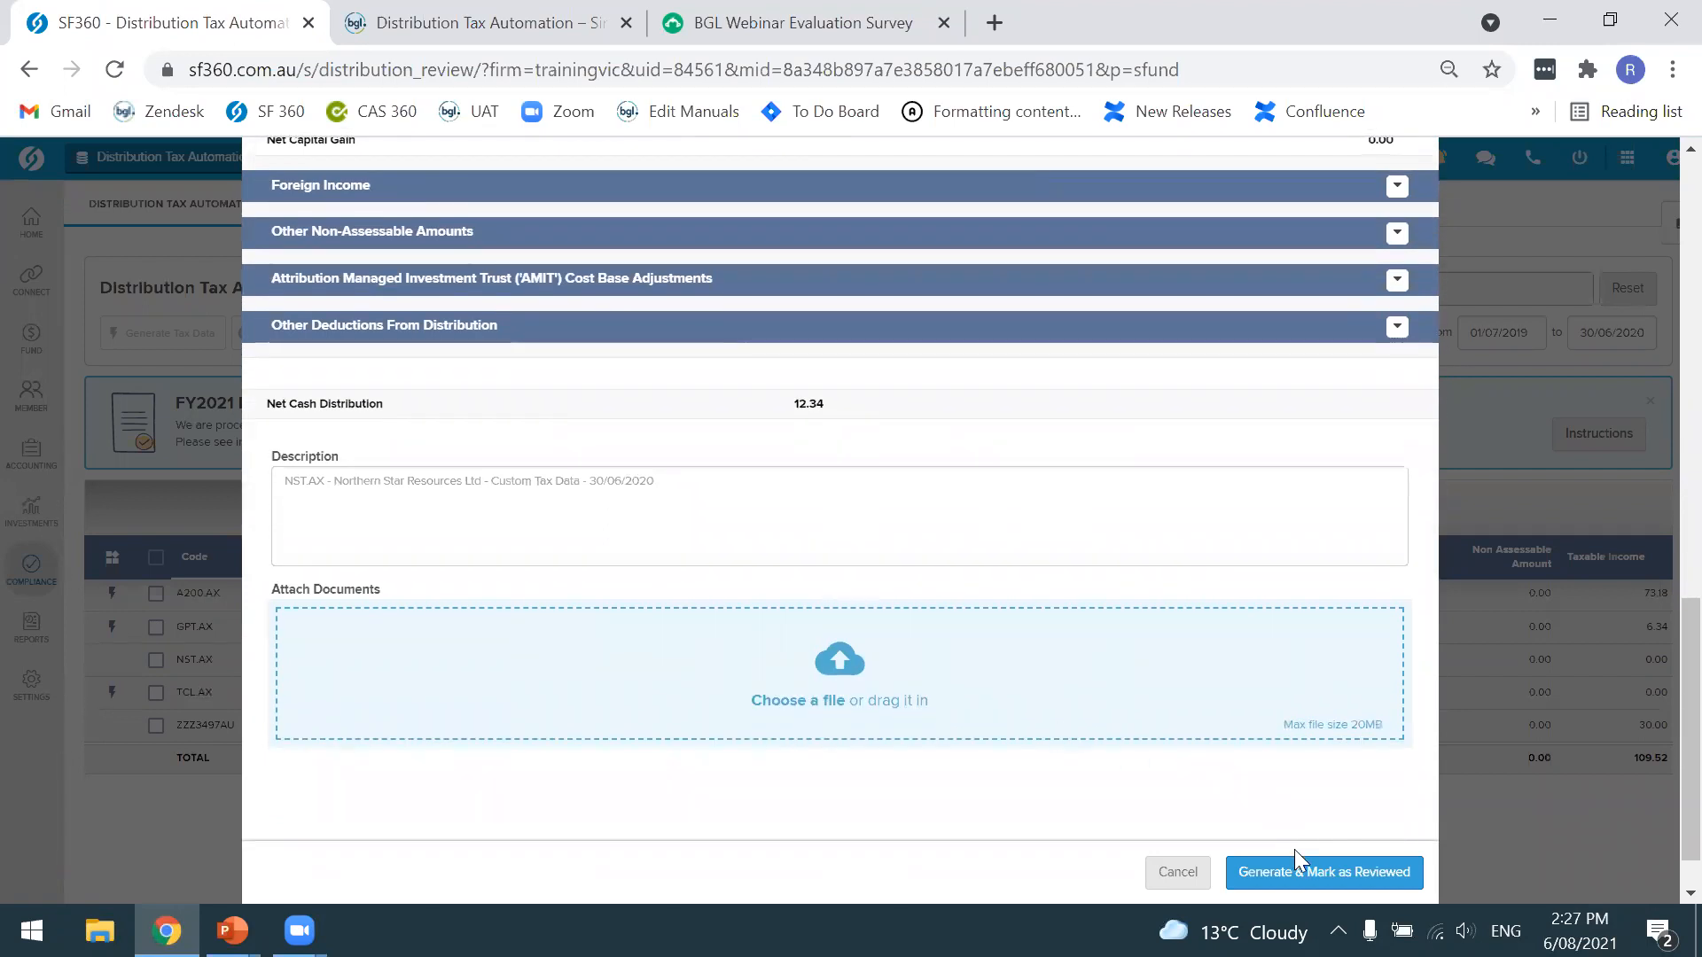
left_click(1298, 872)
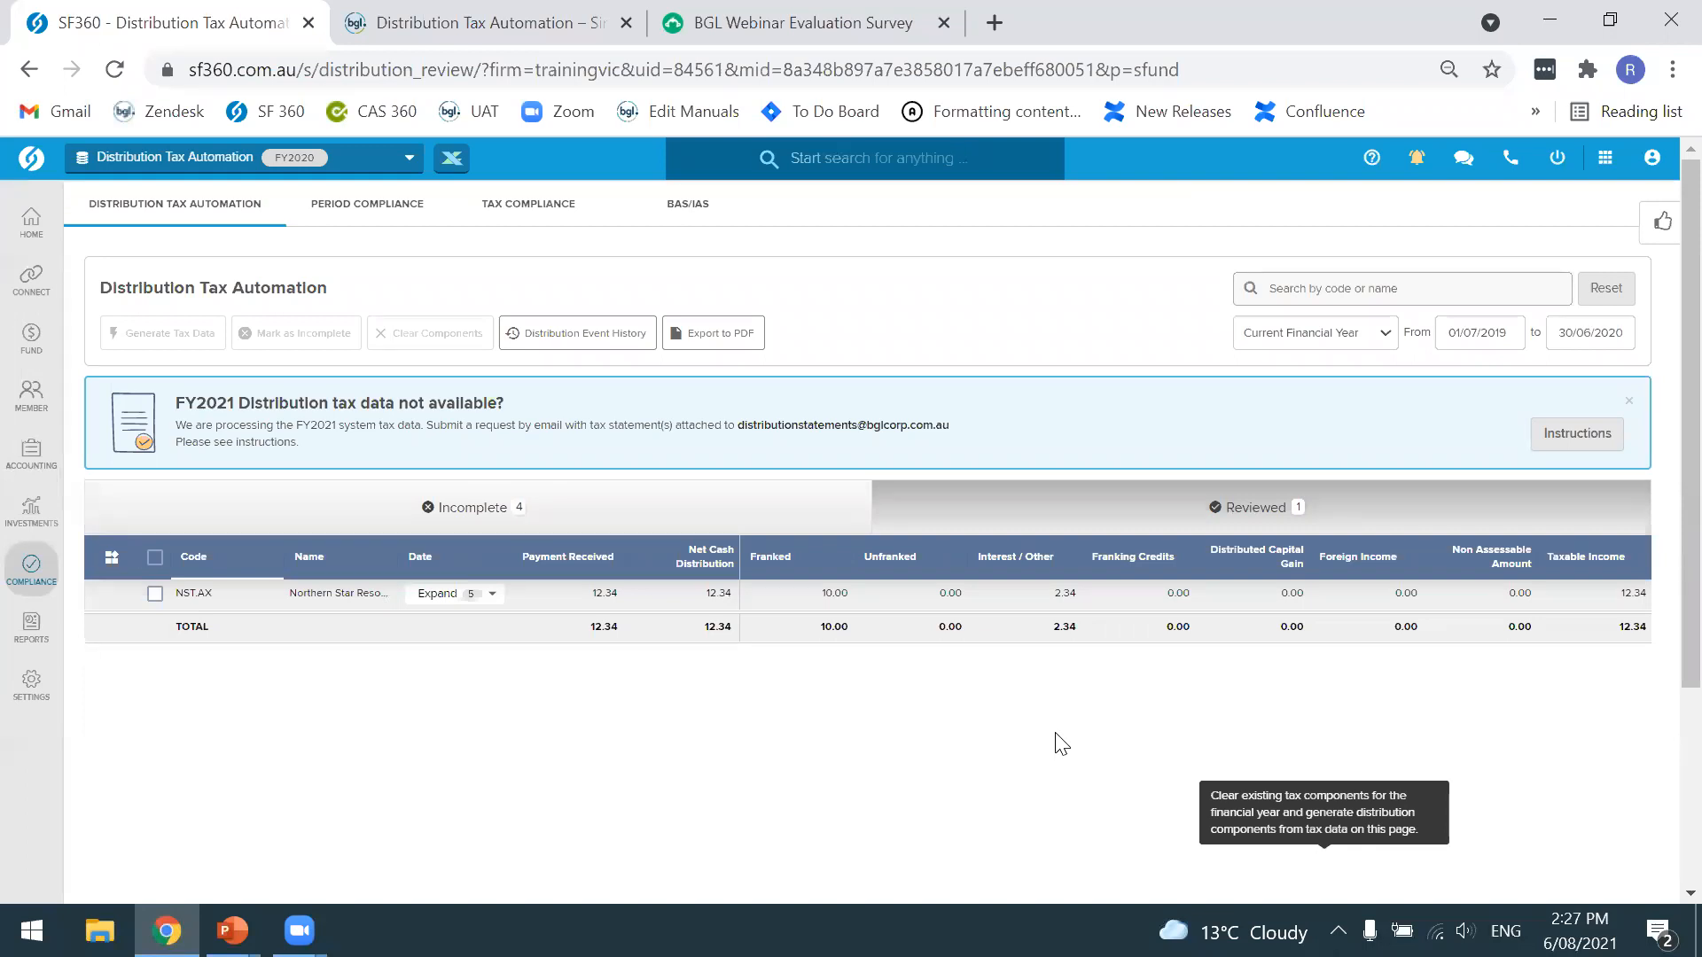
Show the incomplete investments, export the Distribution Reconciliation Report to PDF and return to the Distribution Tax Automation page
left_click(676, 532)
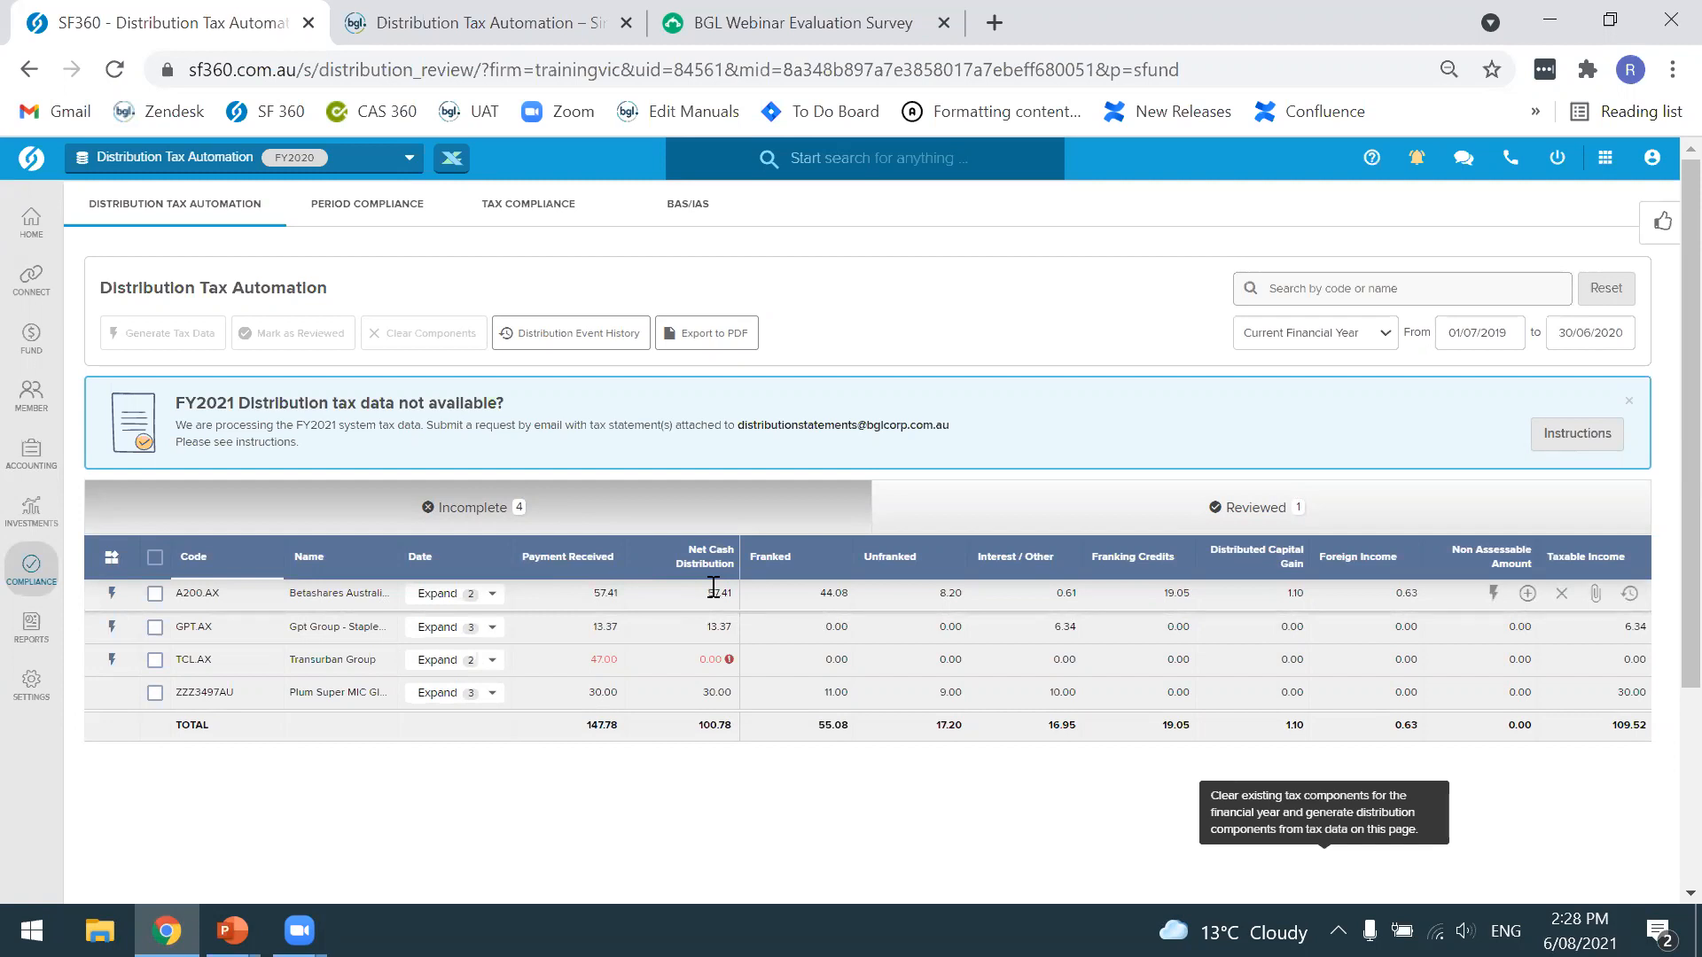
left_click(718, 339)
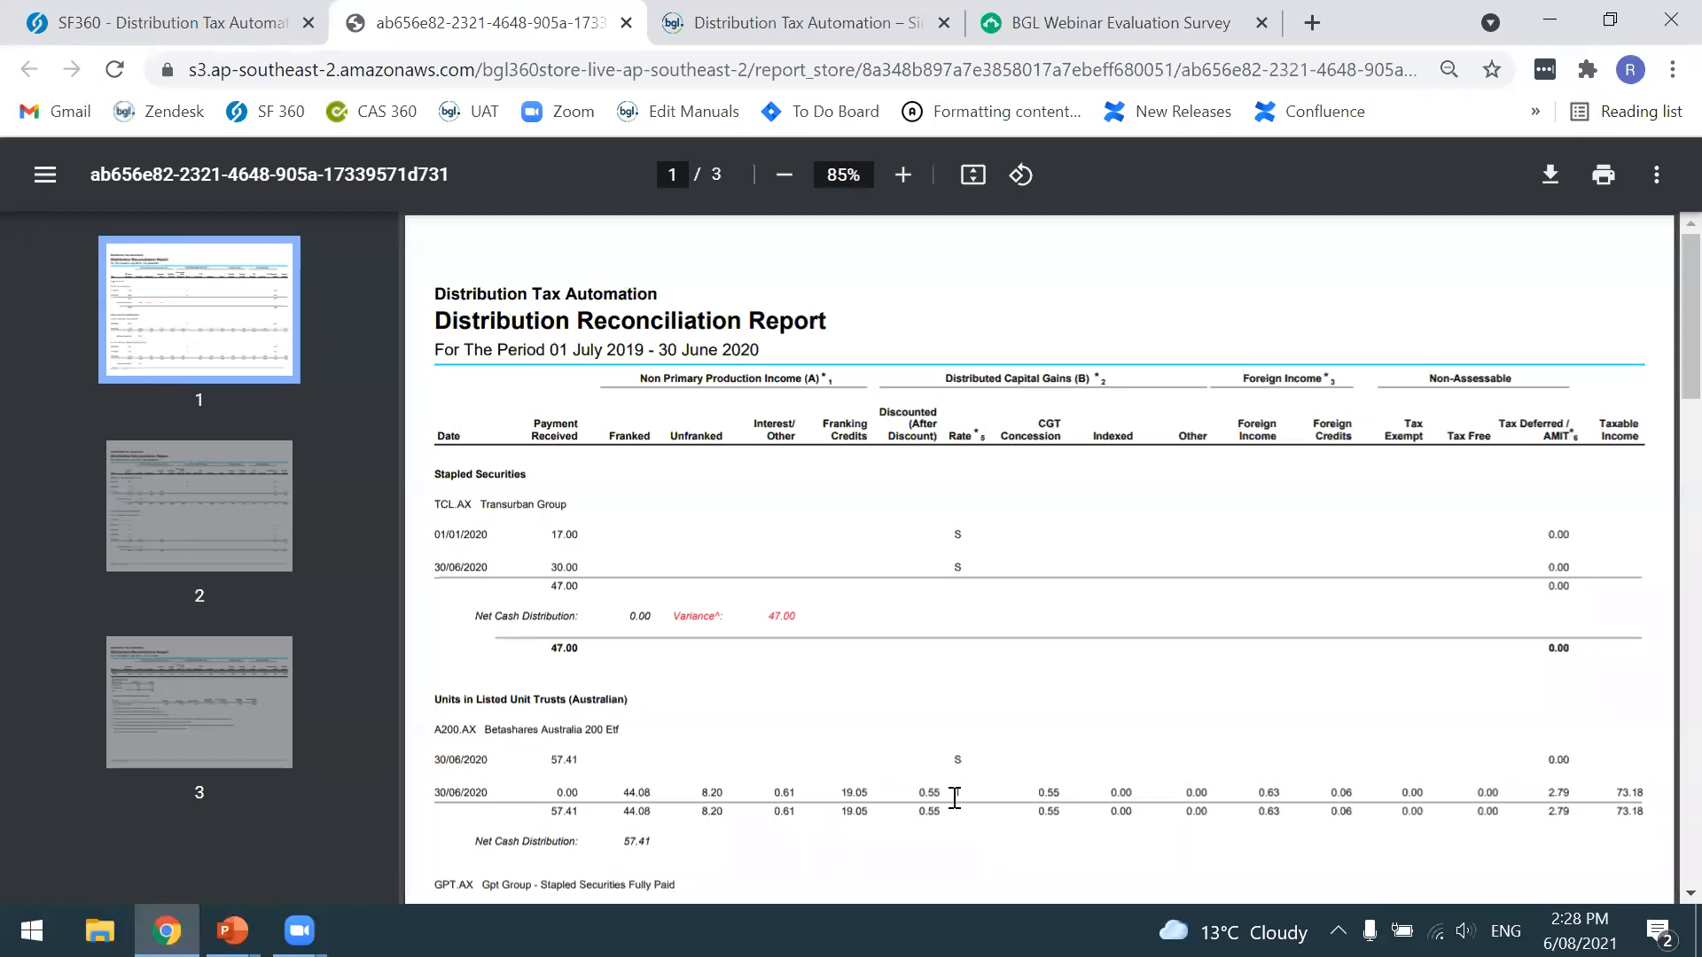
left_click(140, 13)
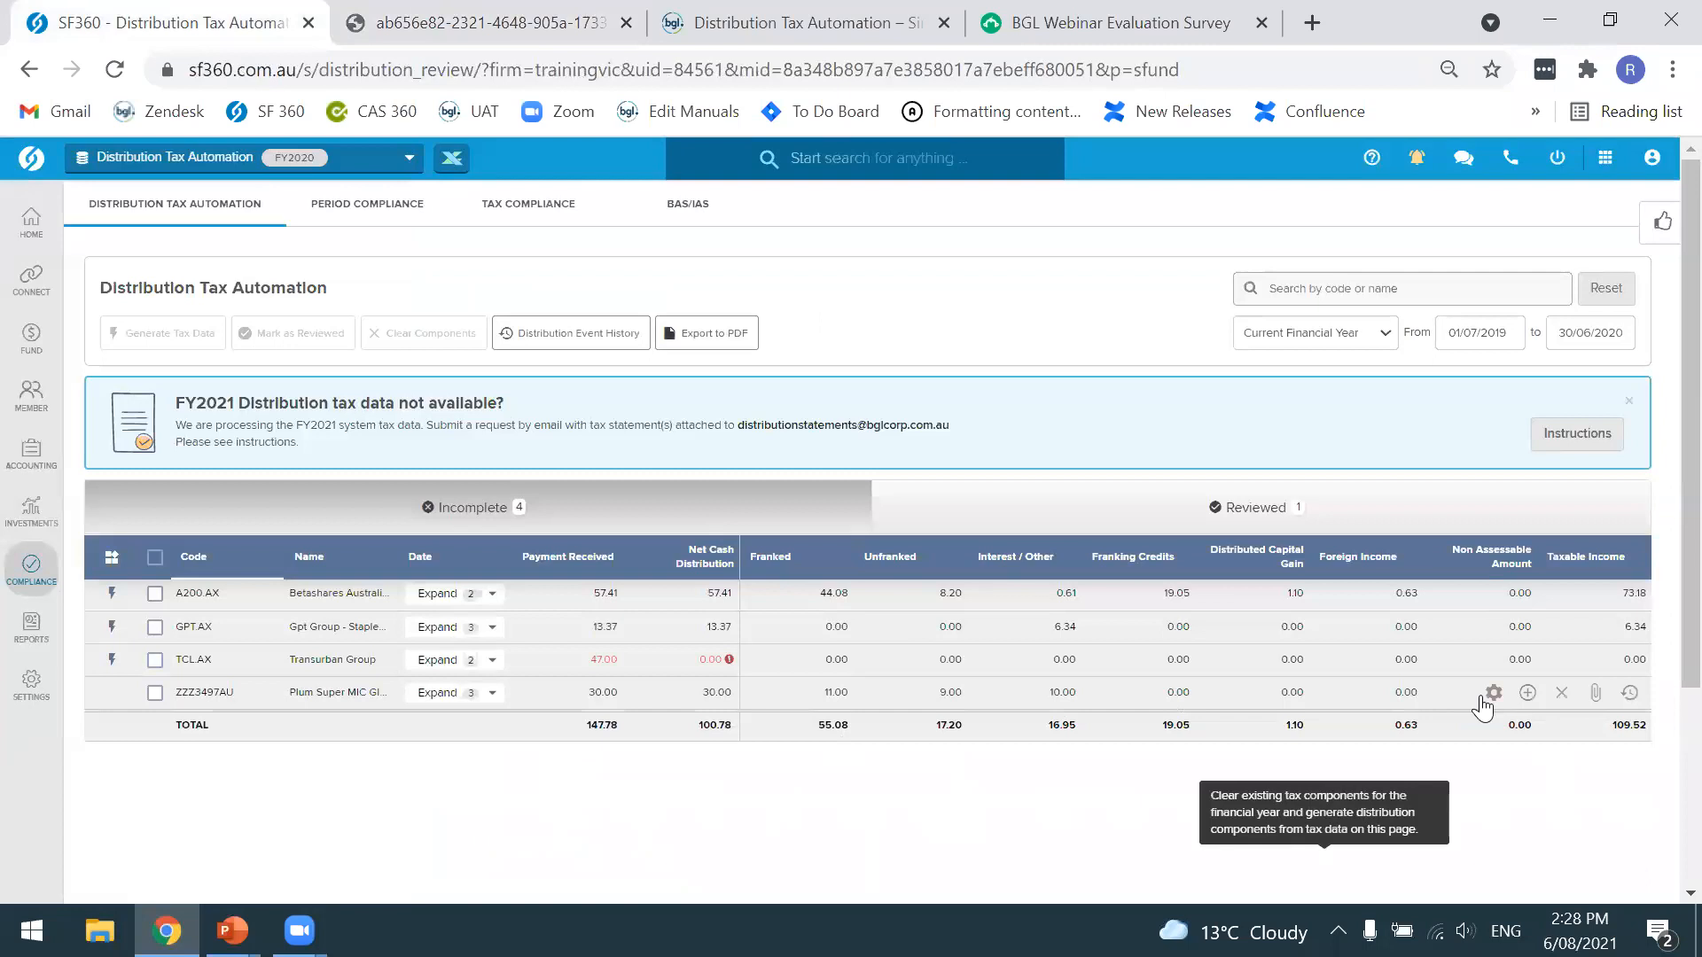
Open the Custom Tax Data form for ZZZ3497AU, expand Capital Gains and toggle the discount rate between 50% and 1/3
left_click(1492, 695)
scroll(602, 612, "down", 2)
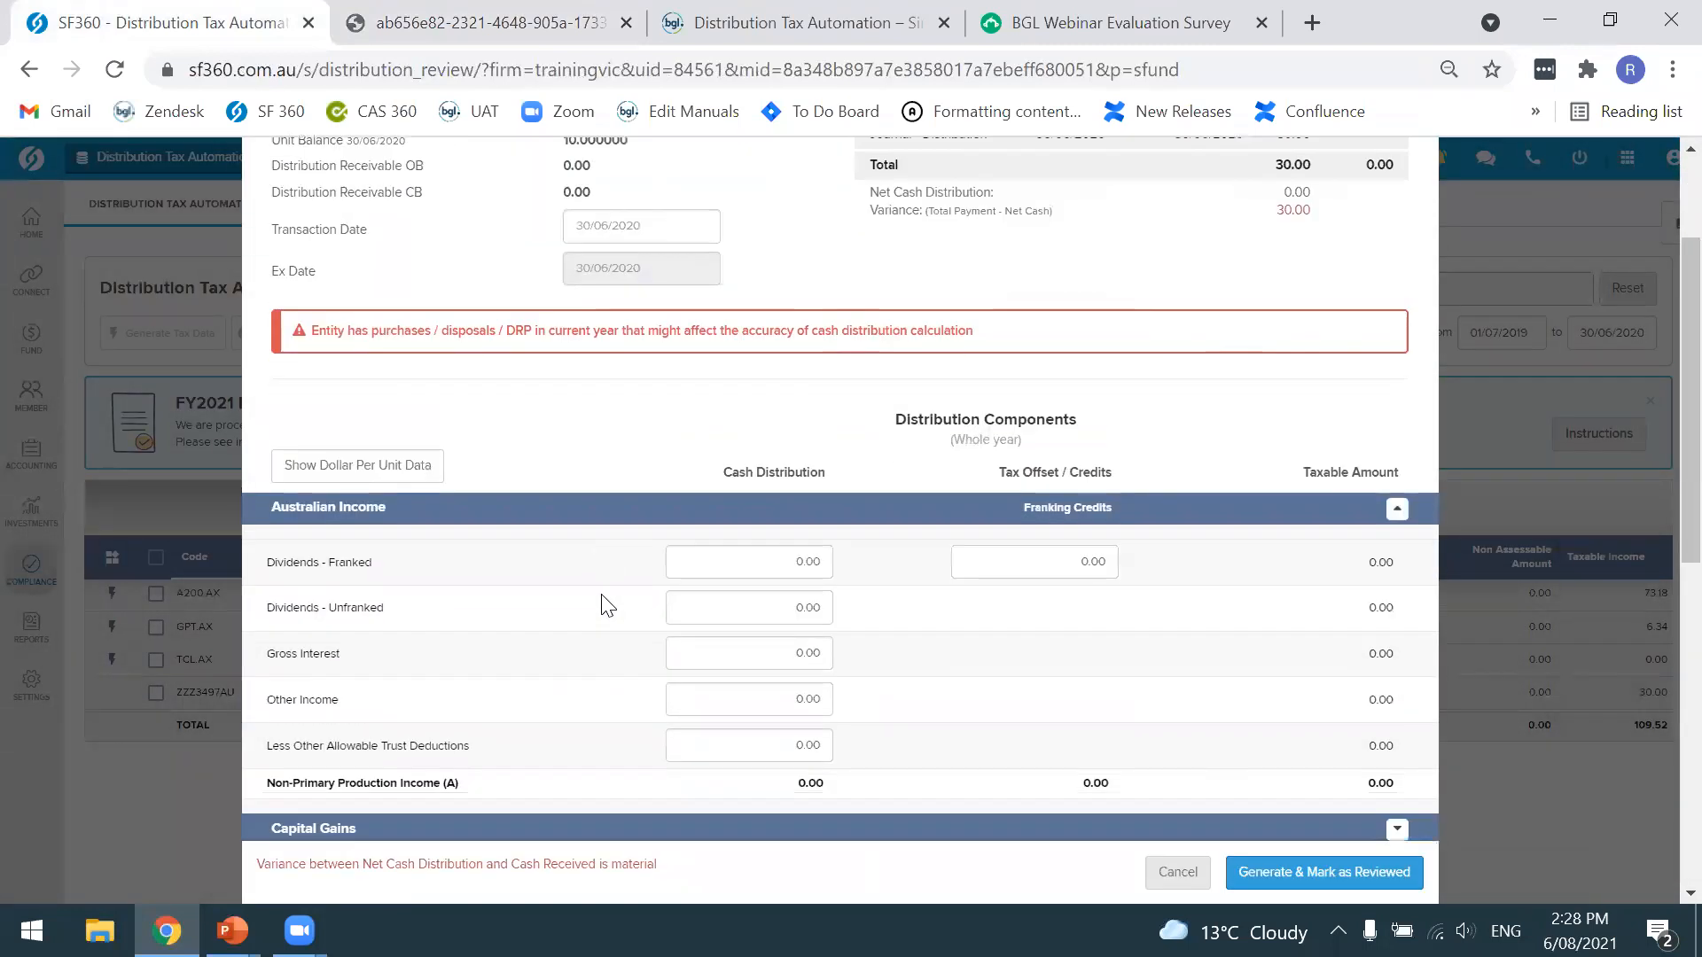
scroll(604, 607, "down", 2)
left_click(603, 611)
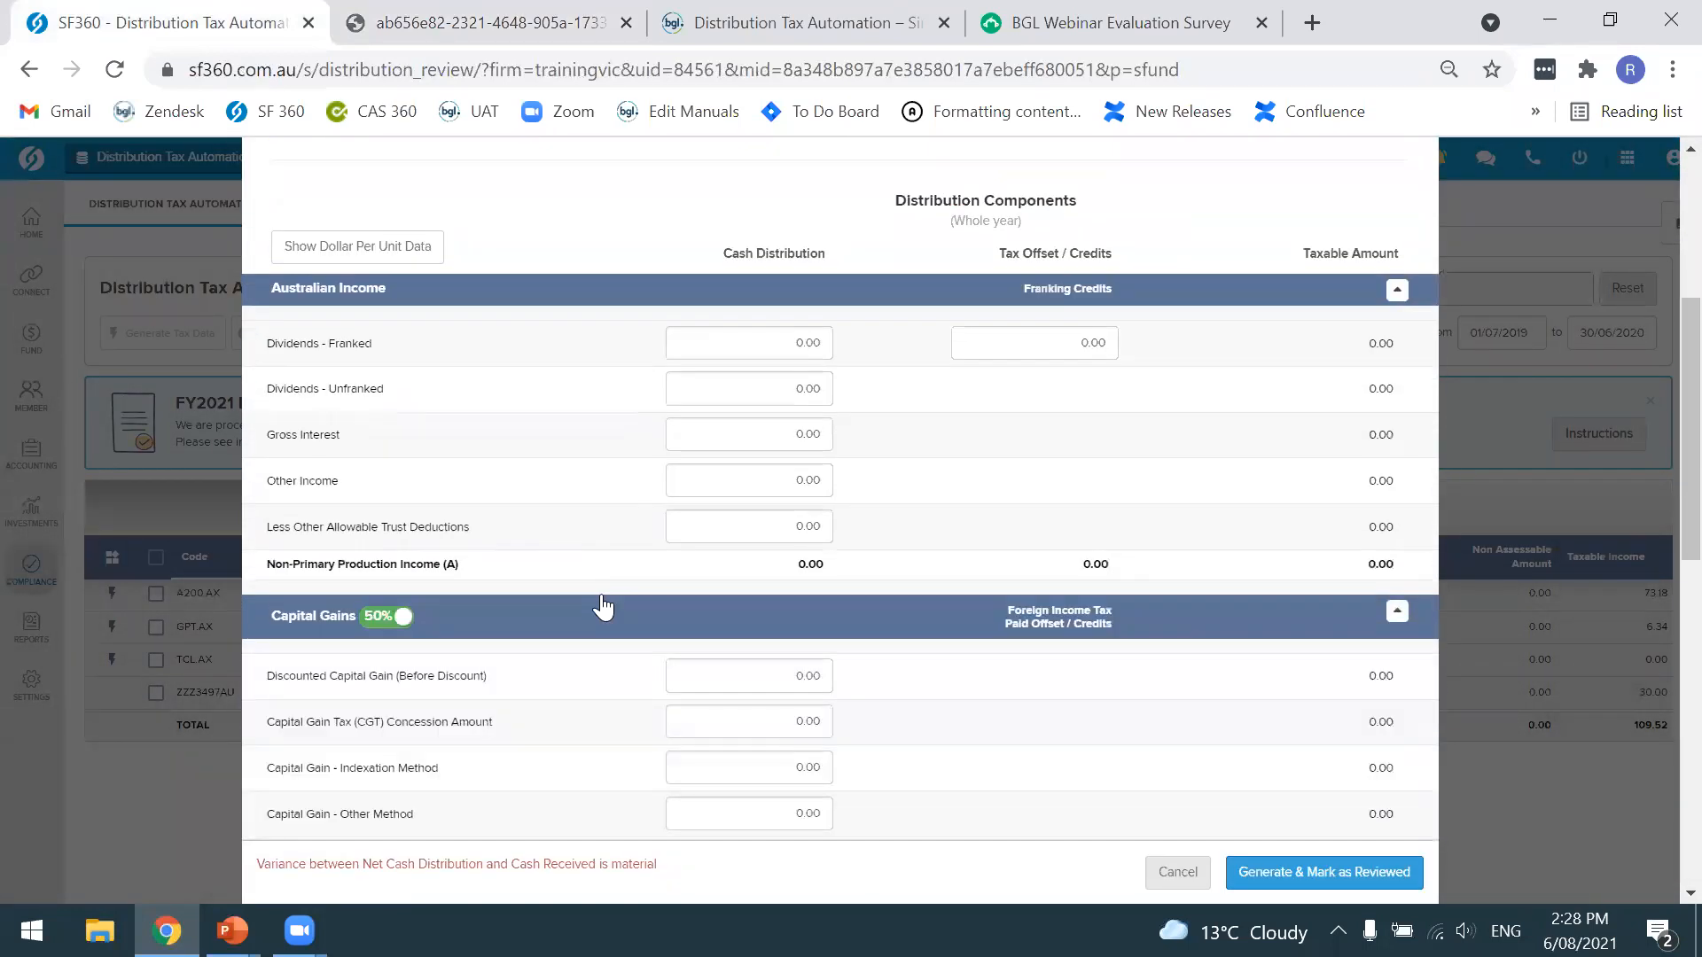
scroll(603, 609, "down", 1)
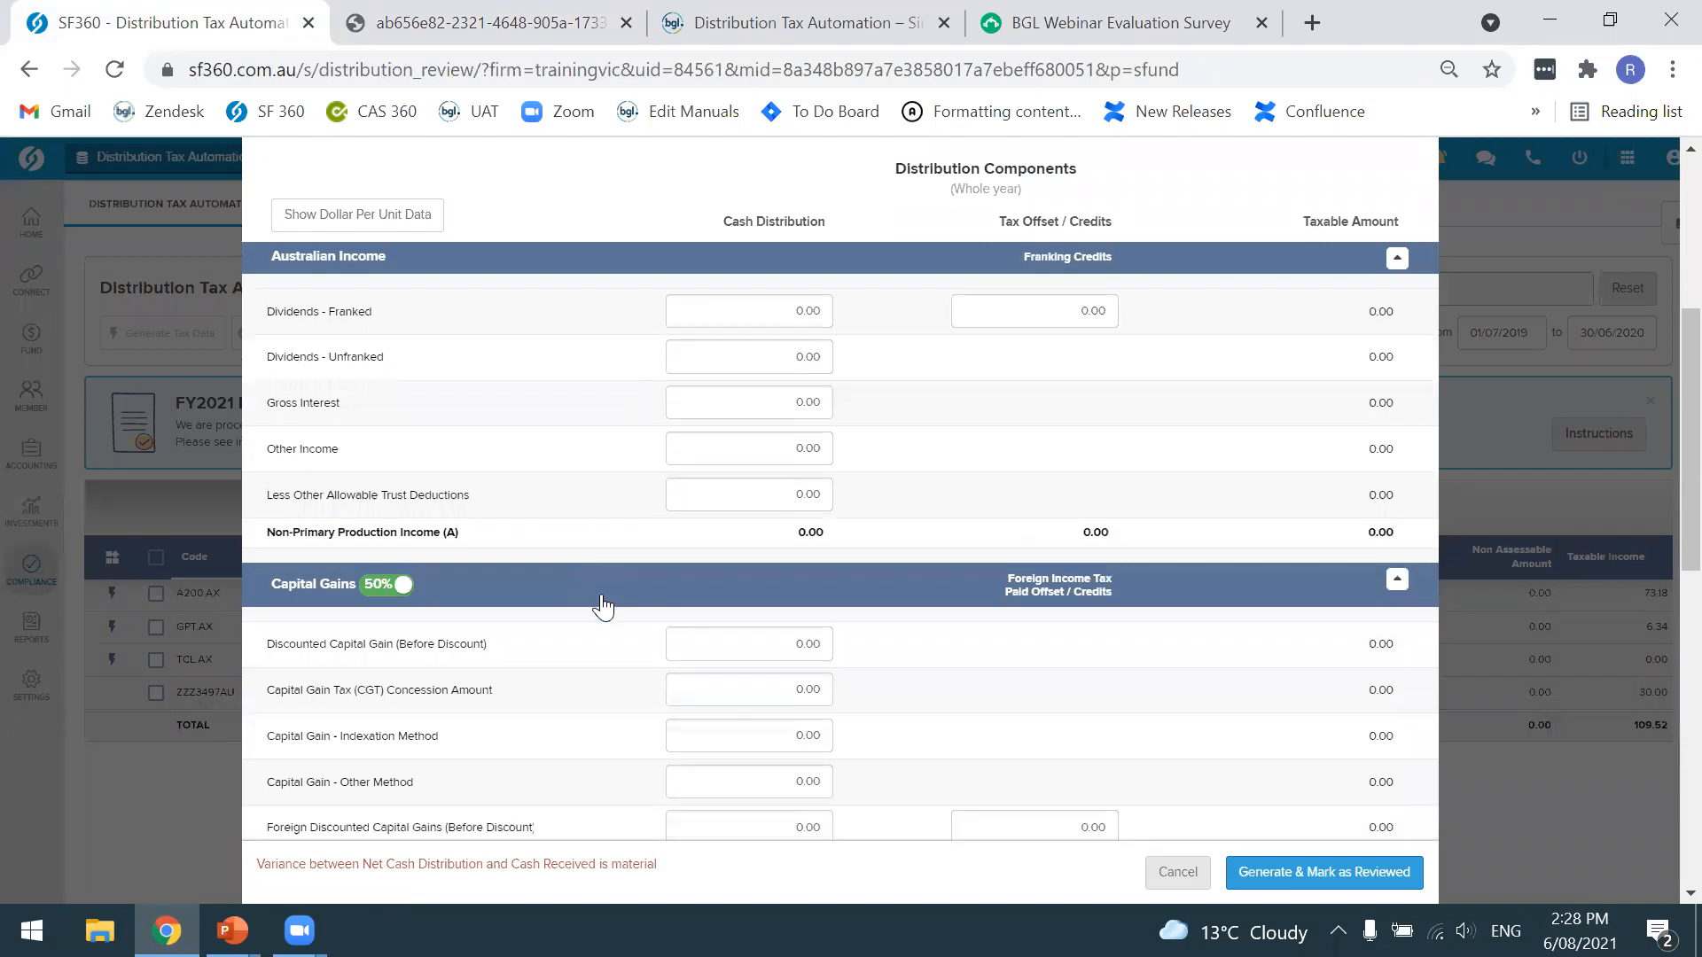
left_click(390, 542)
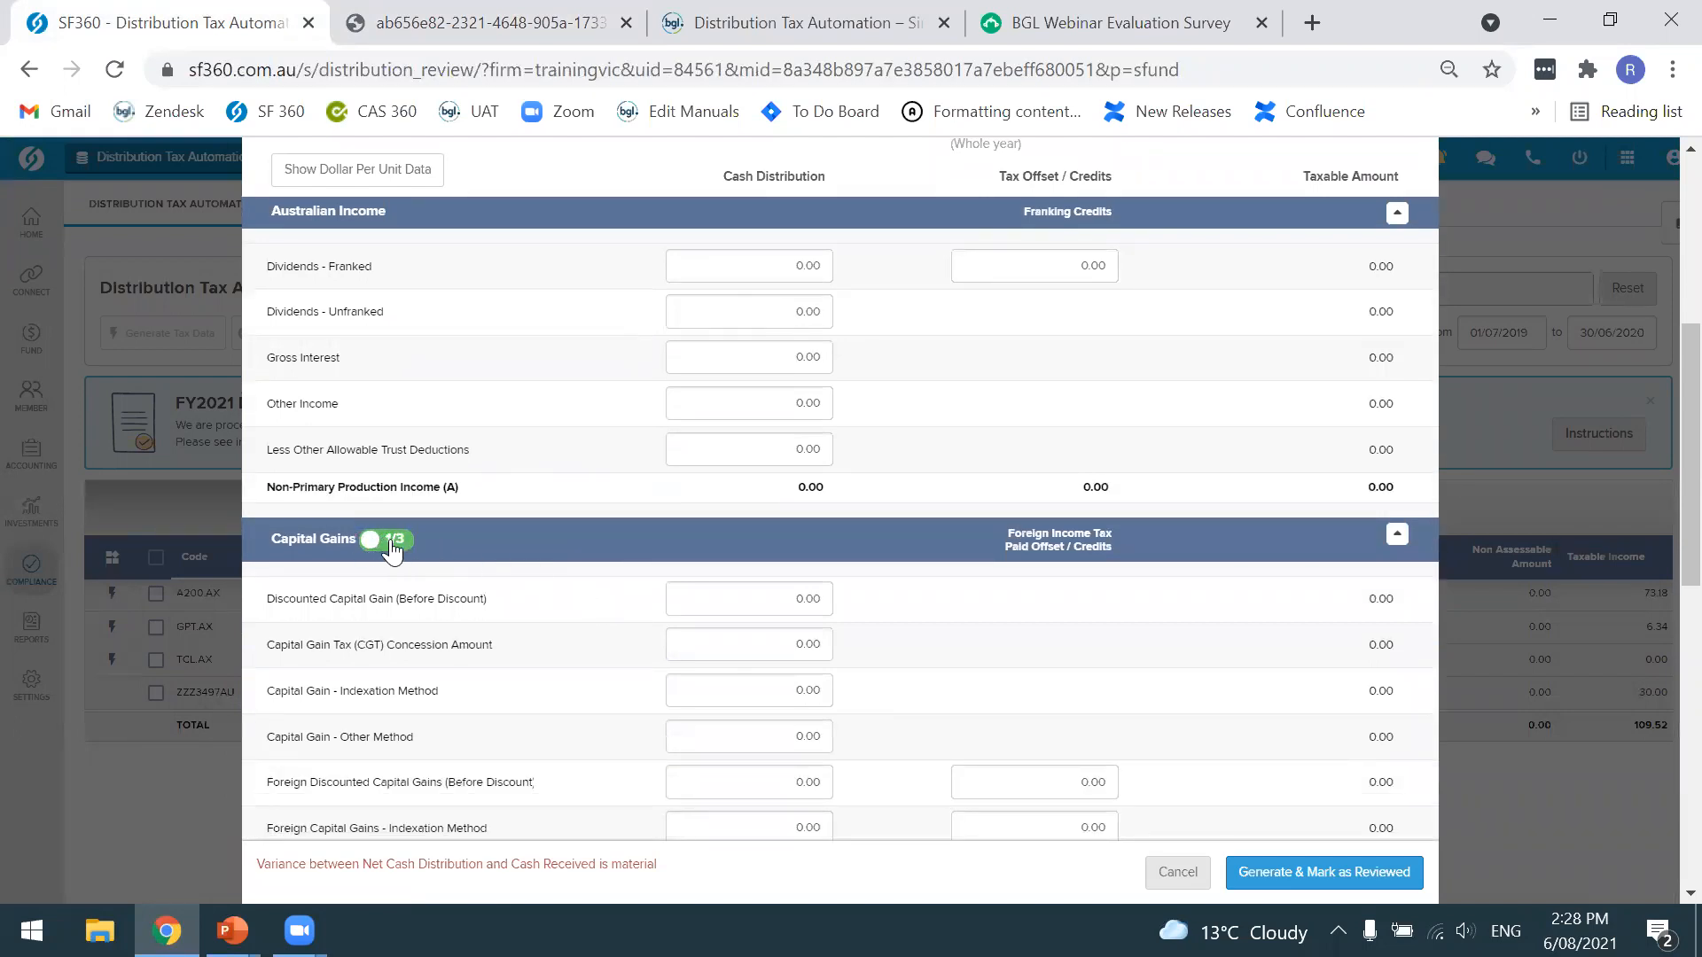
left_click(391, 542)
Switch to the exported Distribution Reconciliation Report and examine the Net Cash Distribution lines for A200.AX and TCL.AX, including TCL.AX's variance
left_click(532, 16)
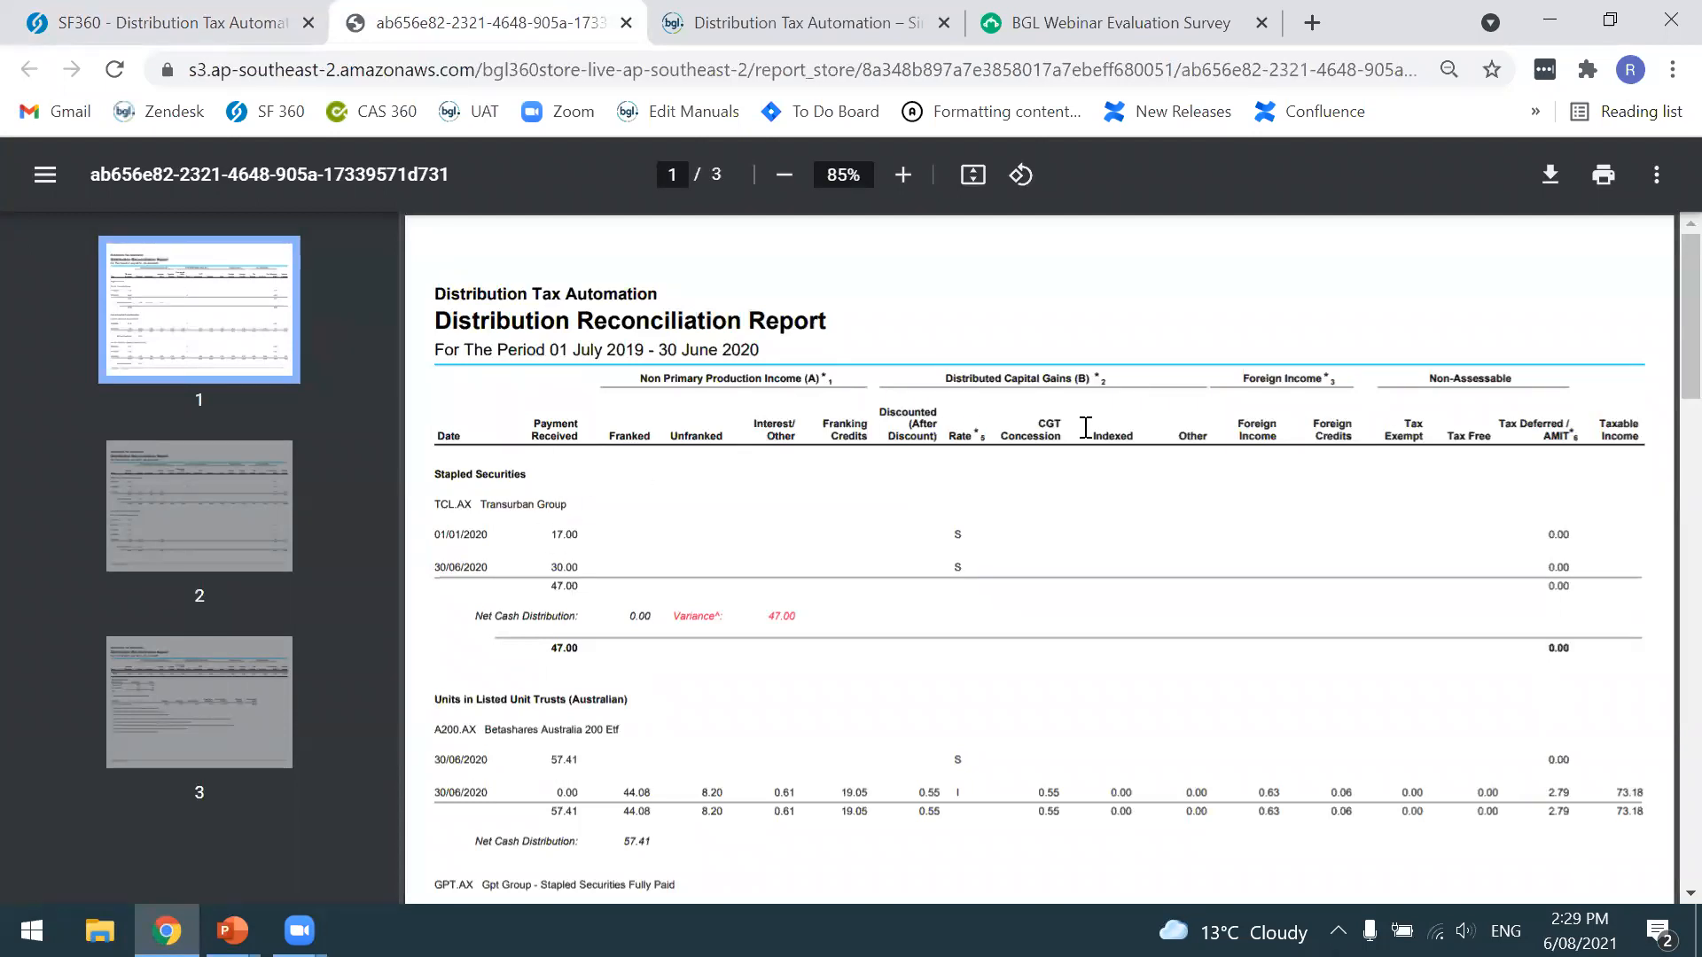
scroll(1136, 804, "down", 2)
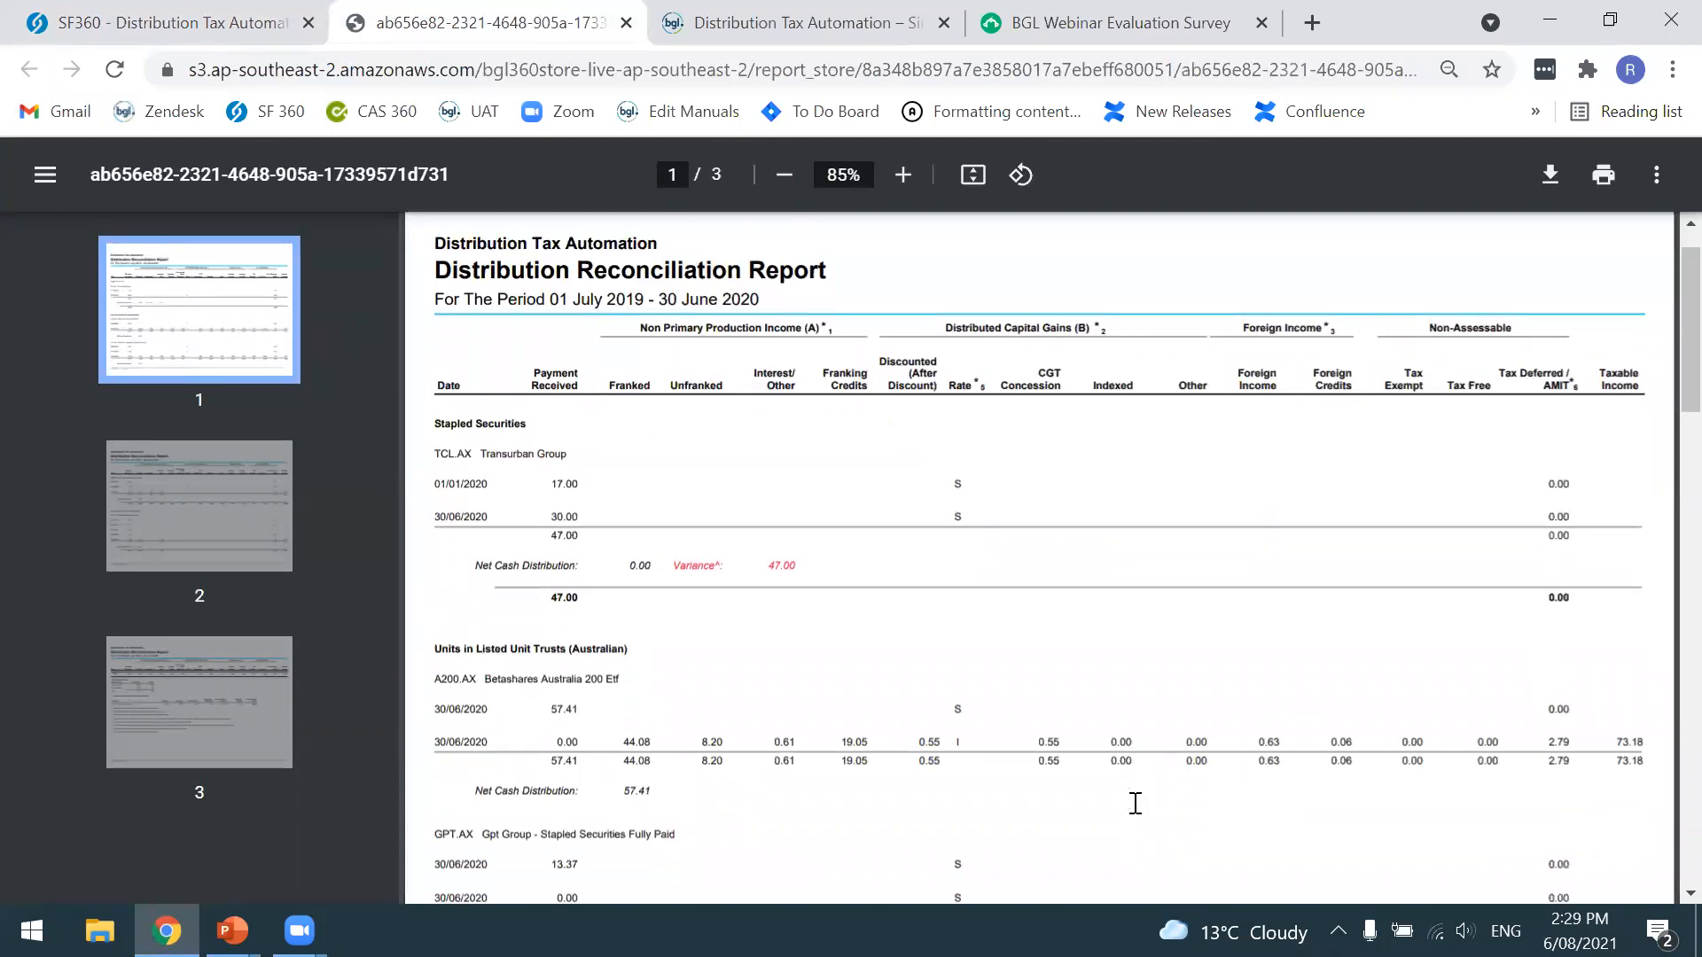
left_click_drag(472, 673, 648, 675)
left_click(648, 676)
triple_click(648, 676)
left_click(648, 676)
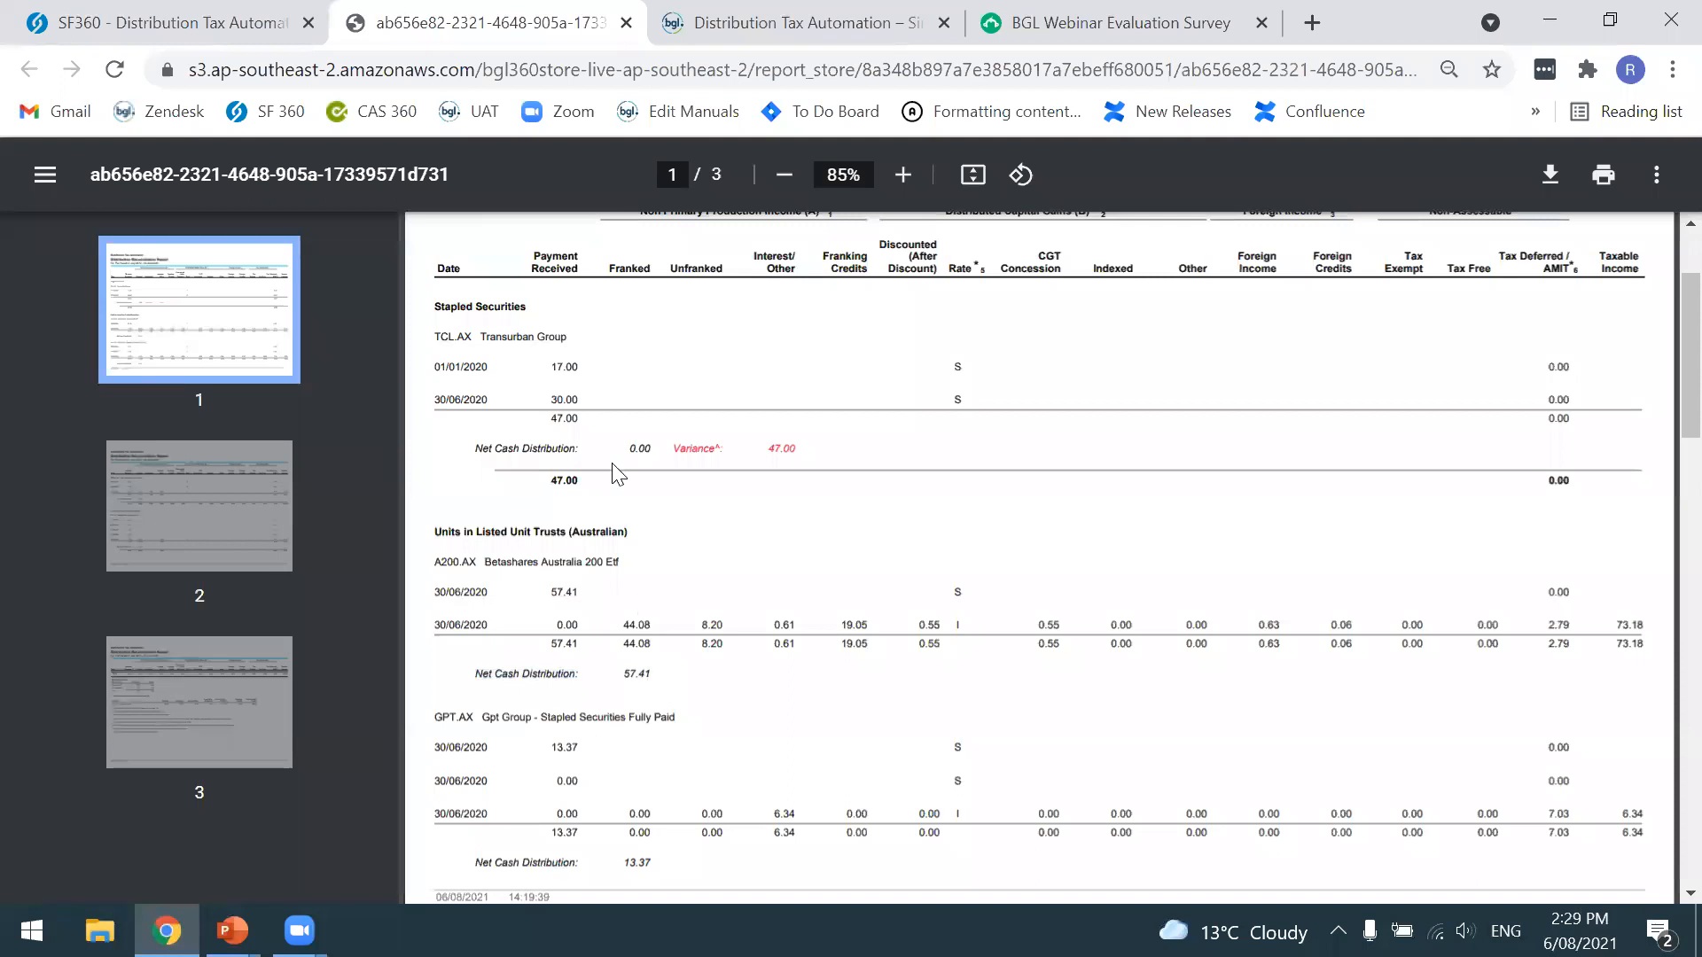
left_click_drag(474, 449, 798, 449)
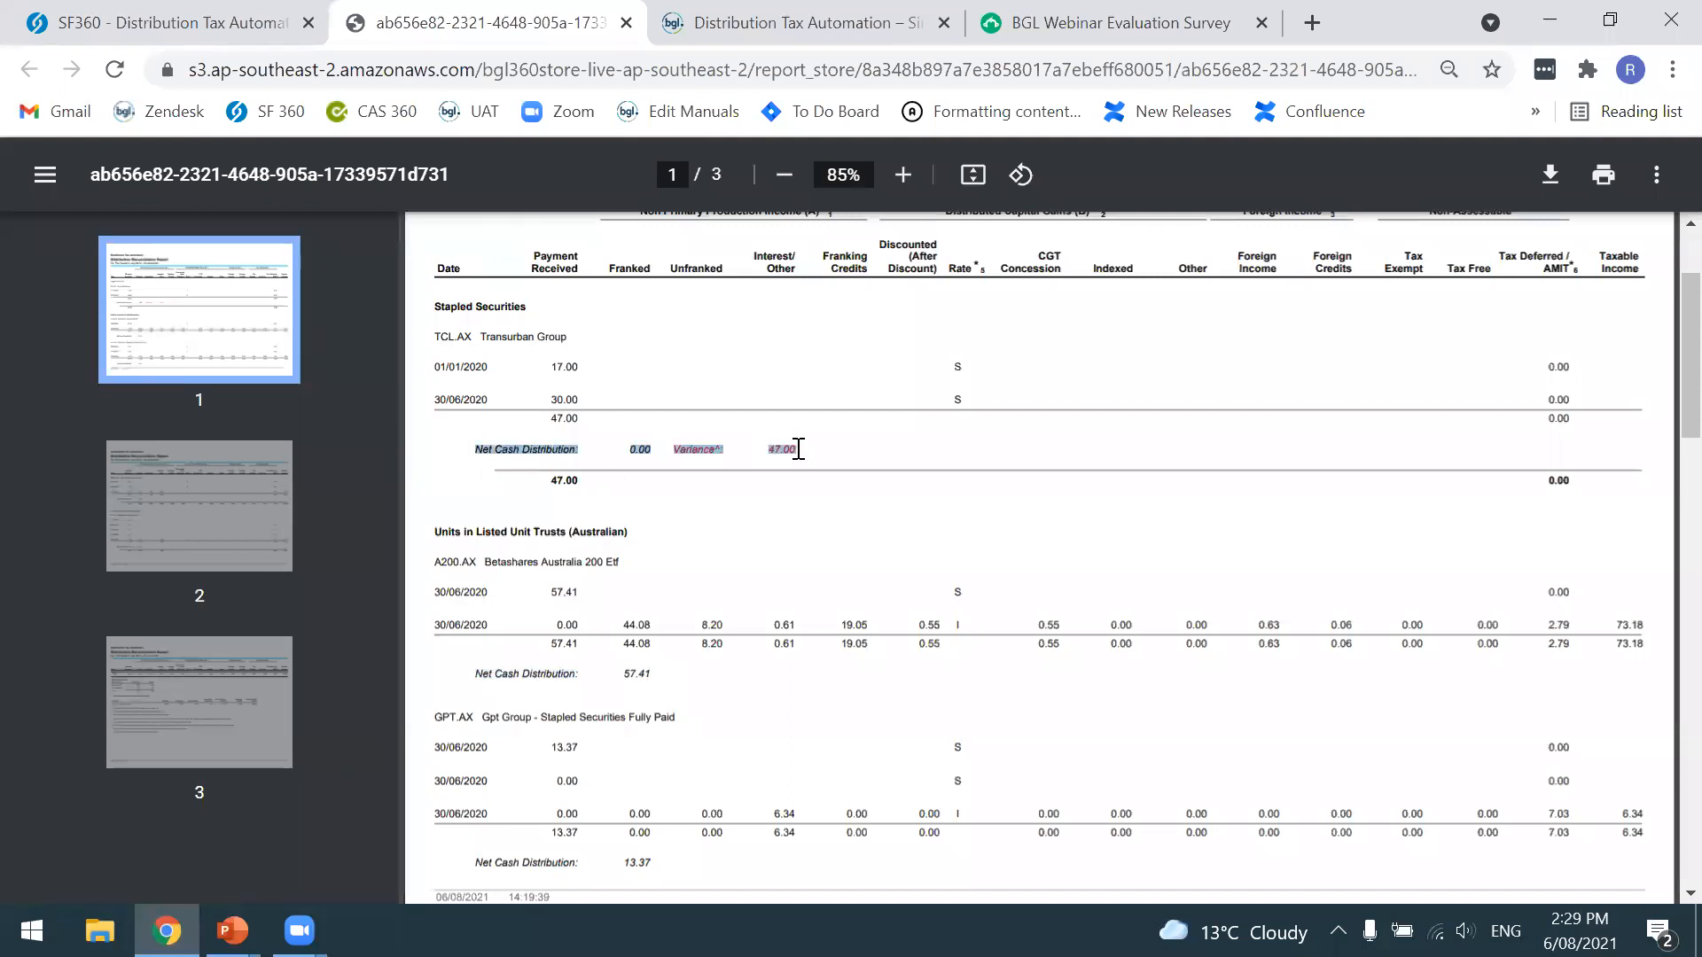
left_click(798, 449)
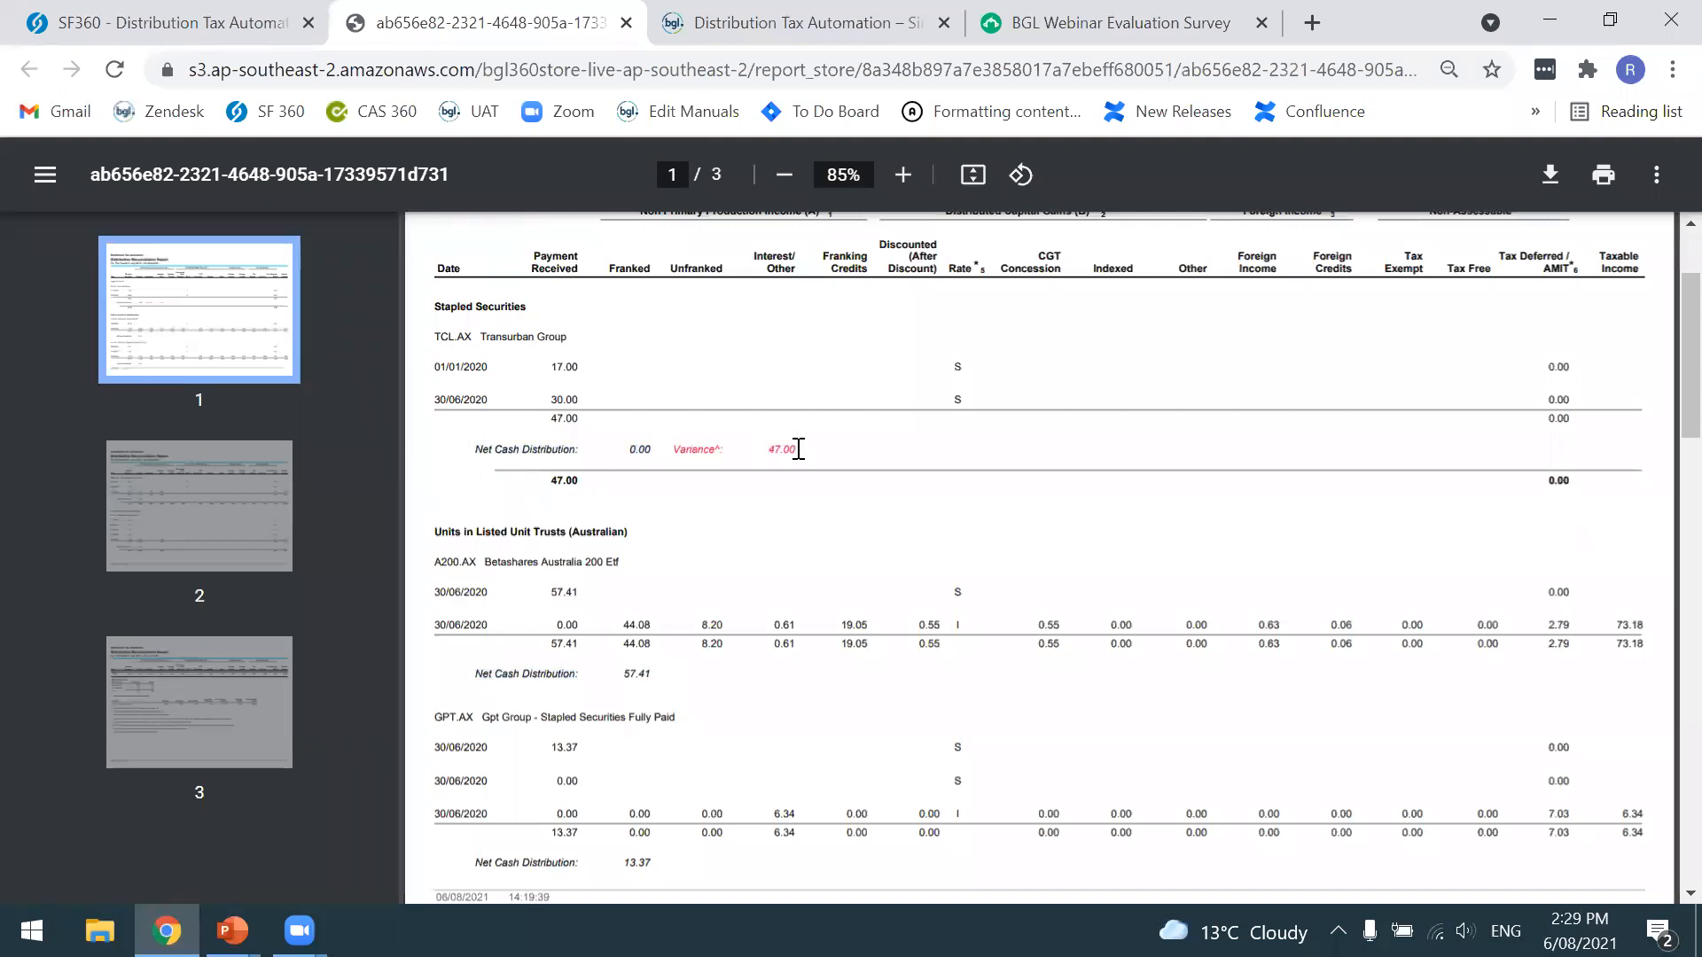
Read through the report's remaining pages, examining the totals, distributed gains by discount rate, non-primary production income summary and footnotes
scroll(797, 450, "down", 13)
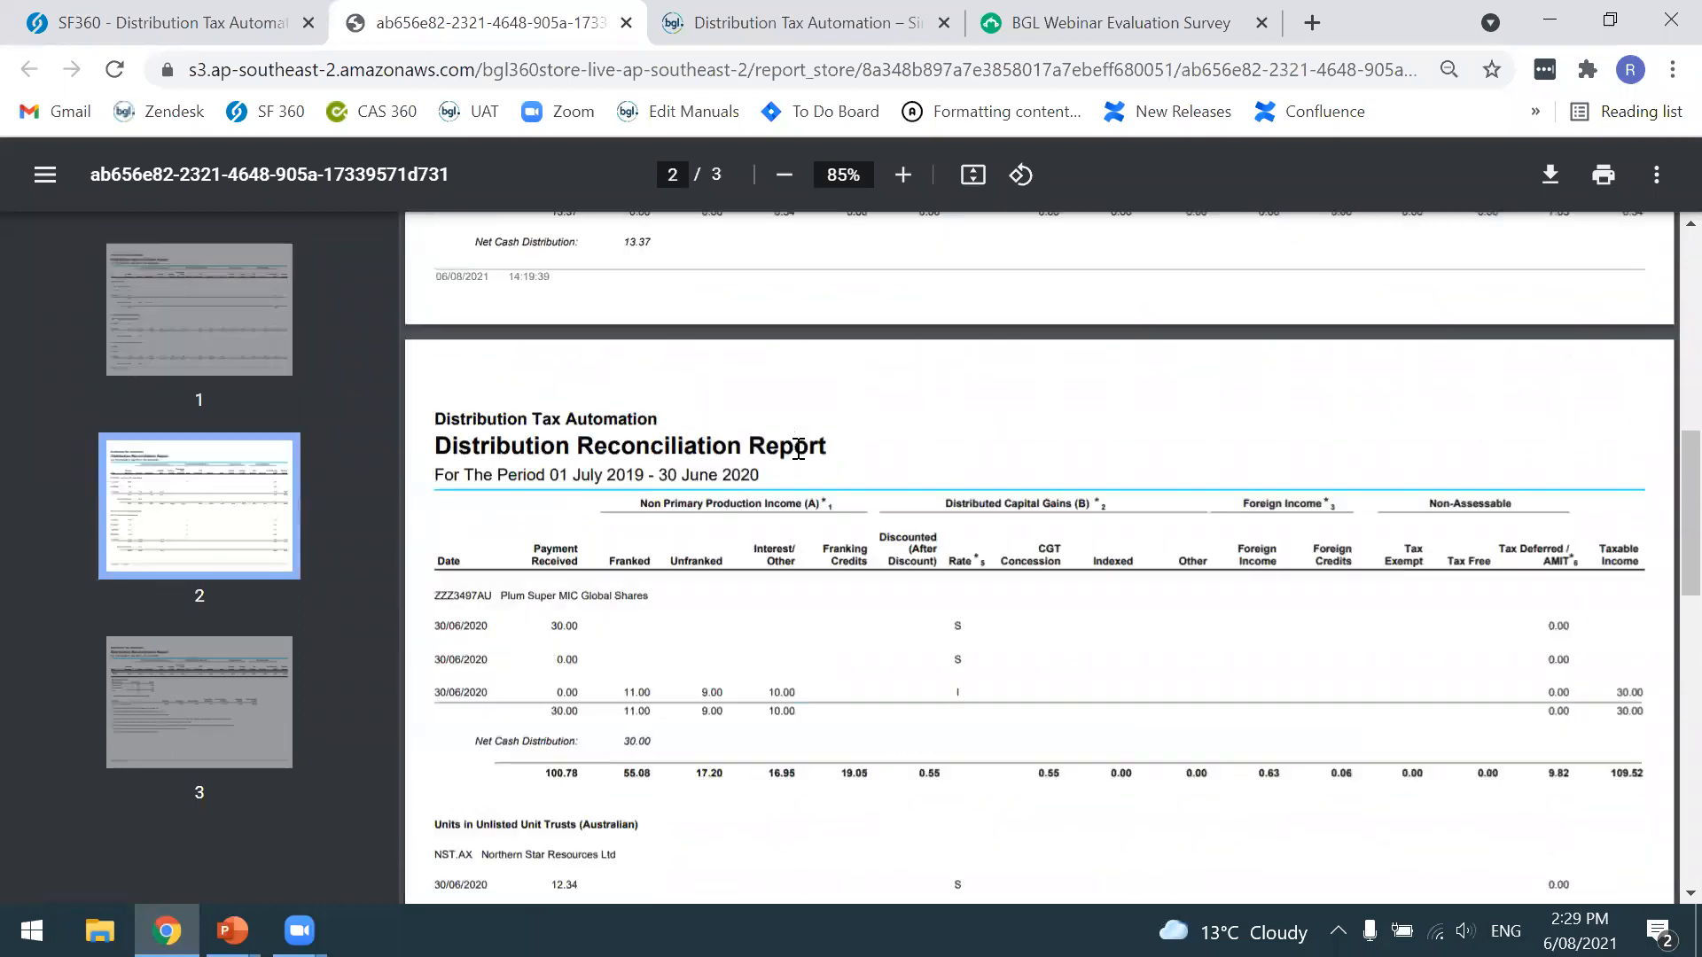
scroll(797, 450, "down", 6)
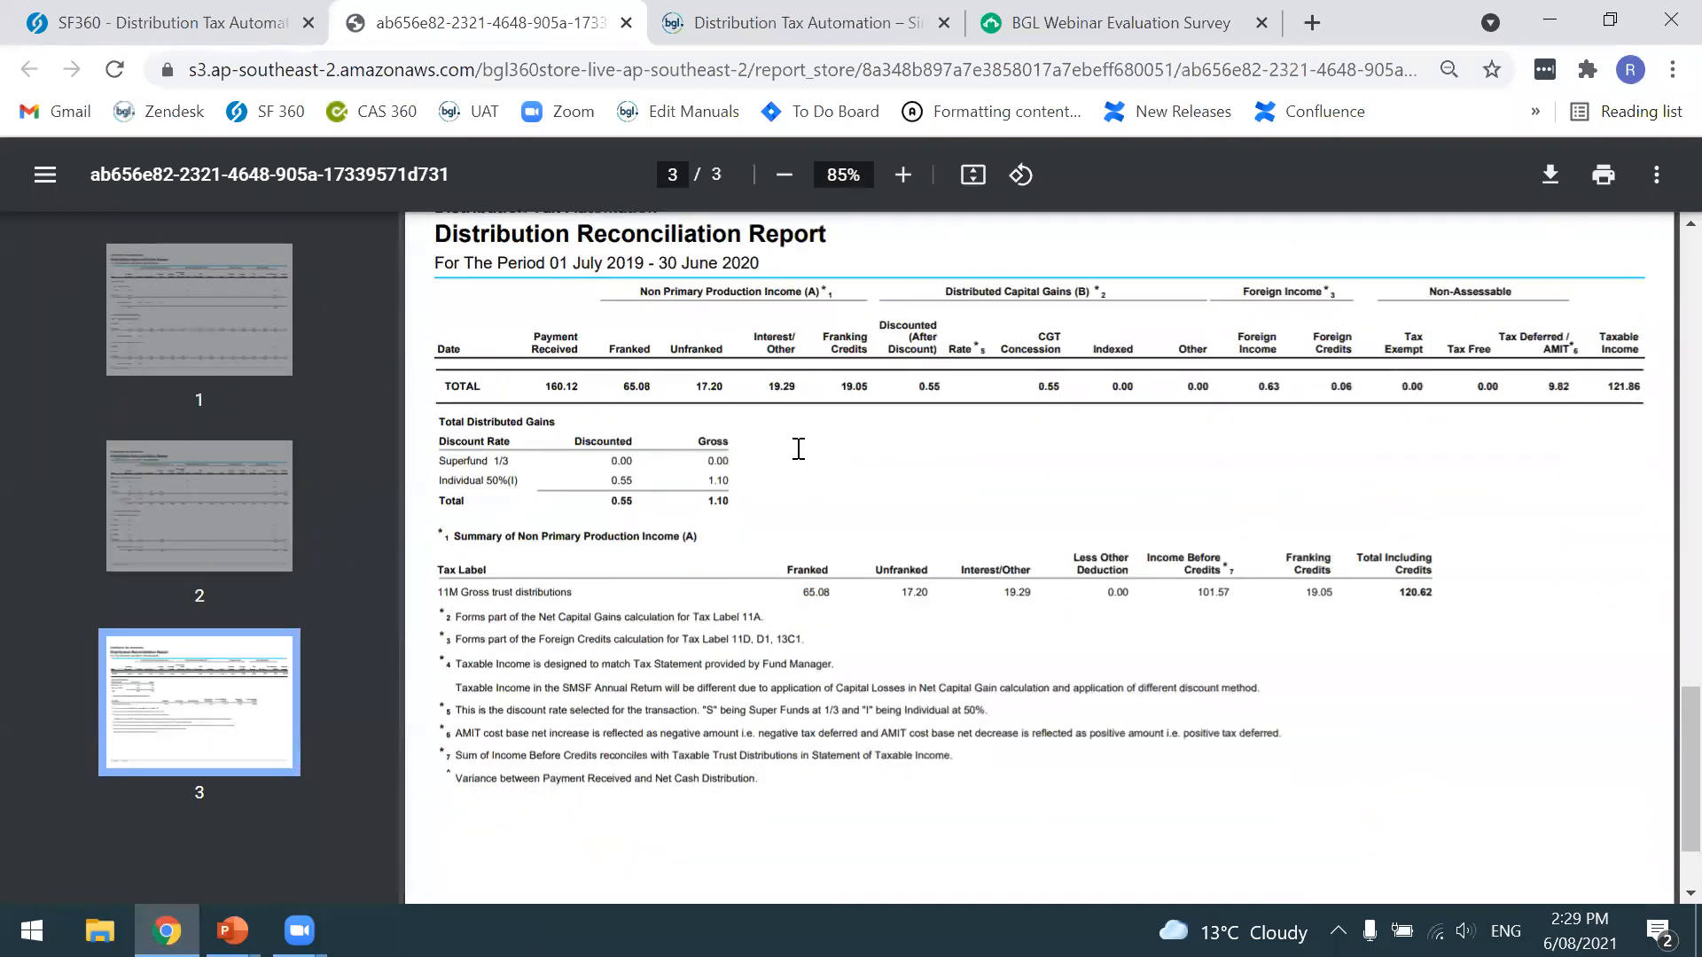
scroll(798, 449, "up", 1)
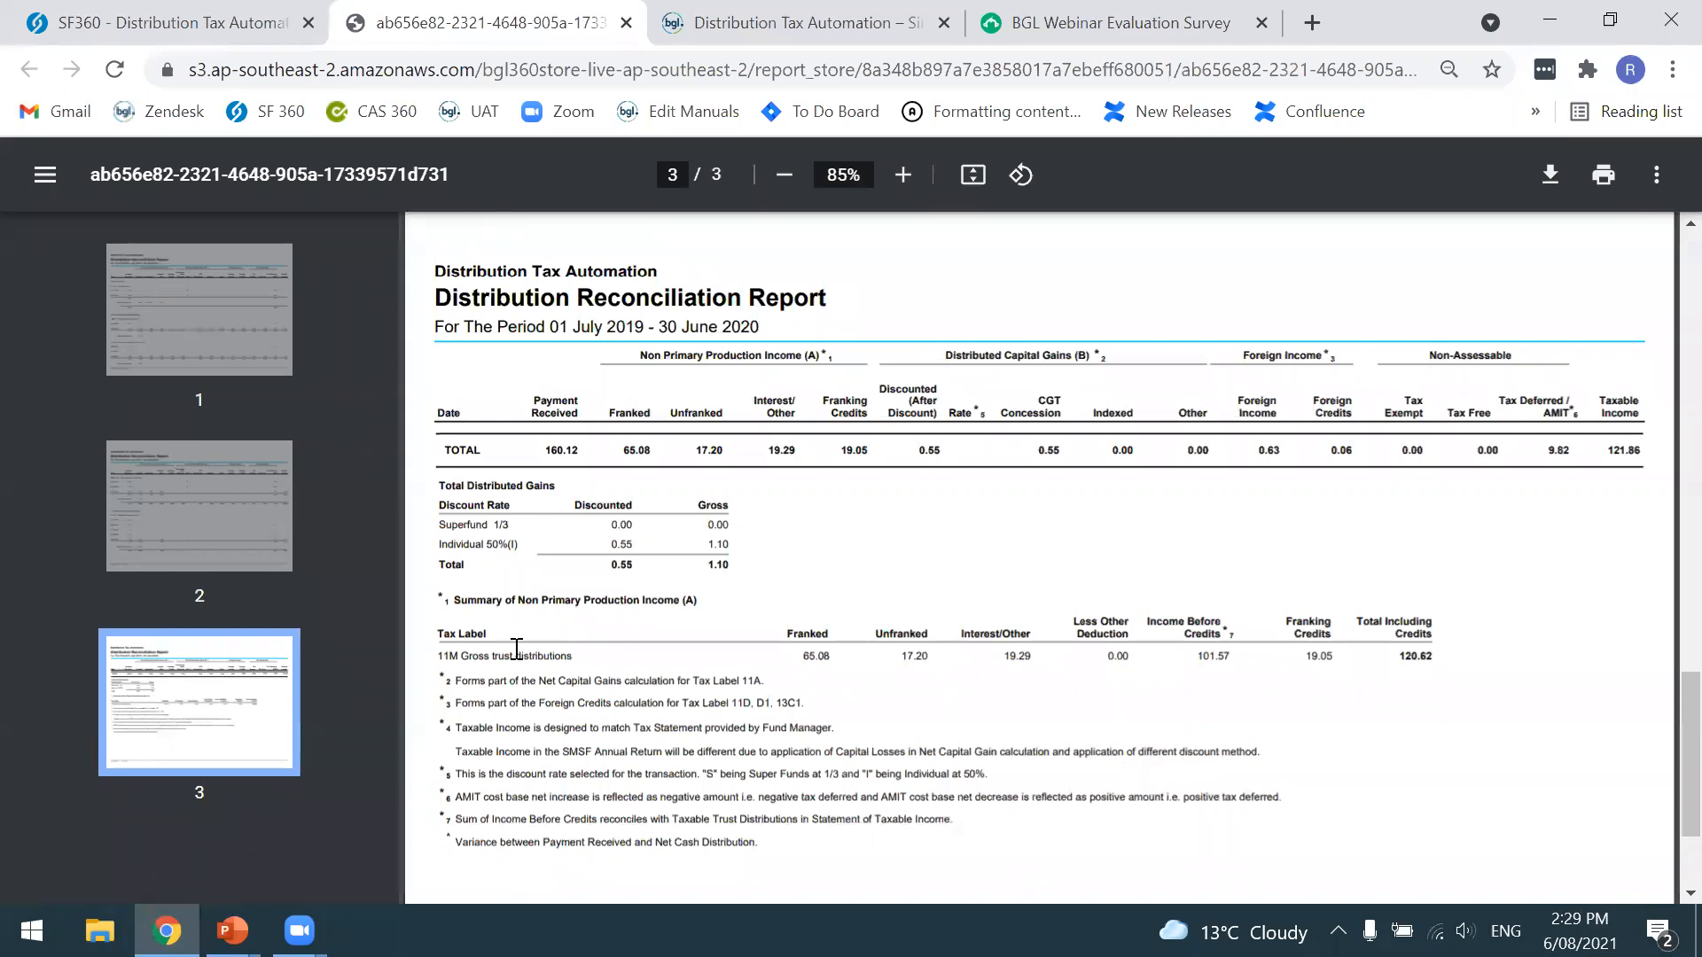
scroll(981, 538, "down", 1)
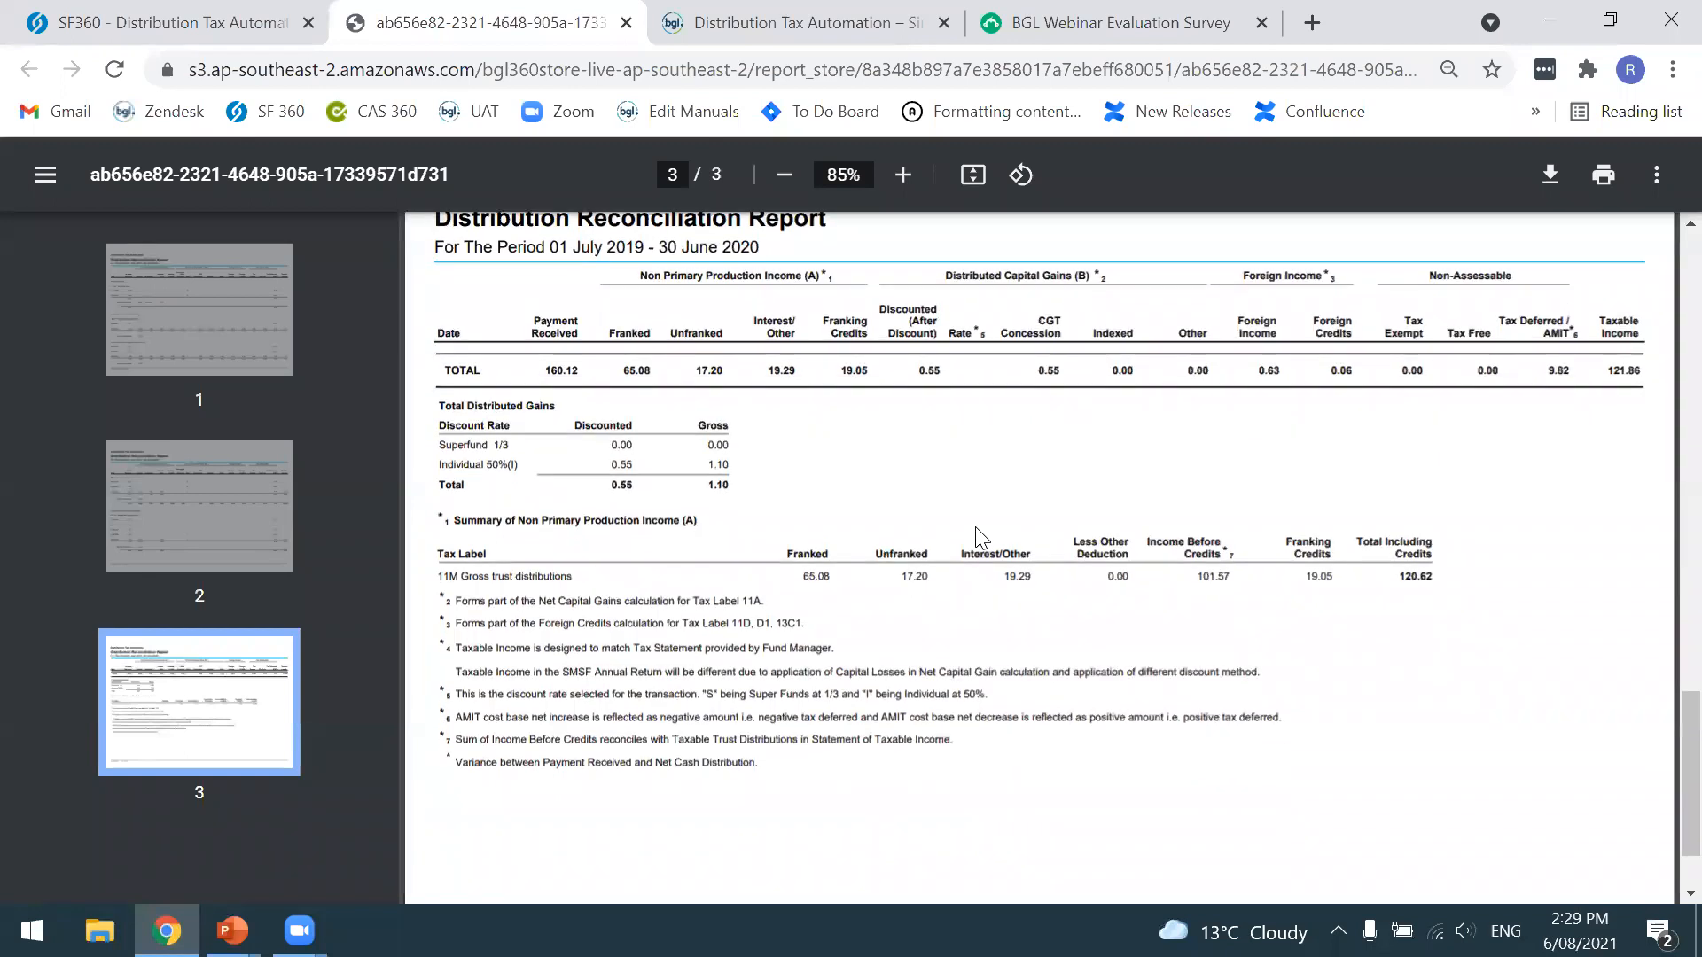
scroll(981, 538, "up", 1)
scroll(982, 538, "down", 1)
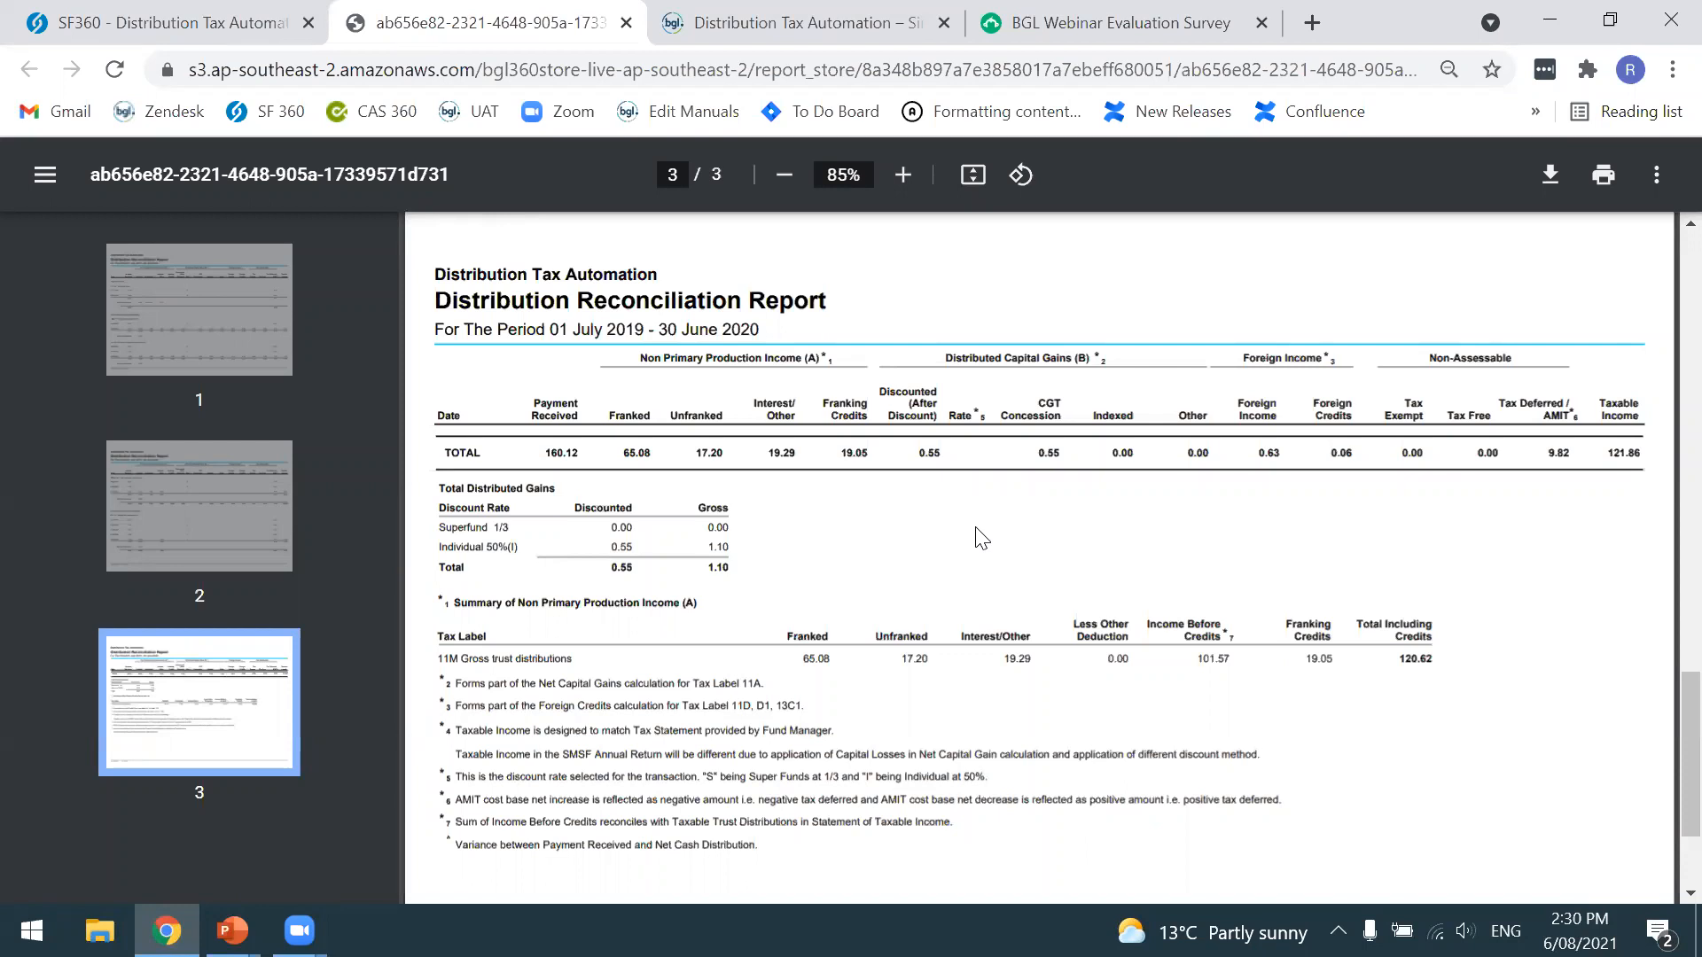
scroll(982, 538, "down", 1)
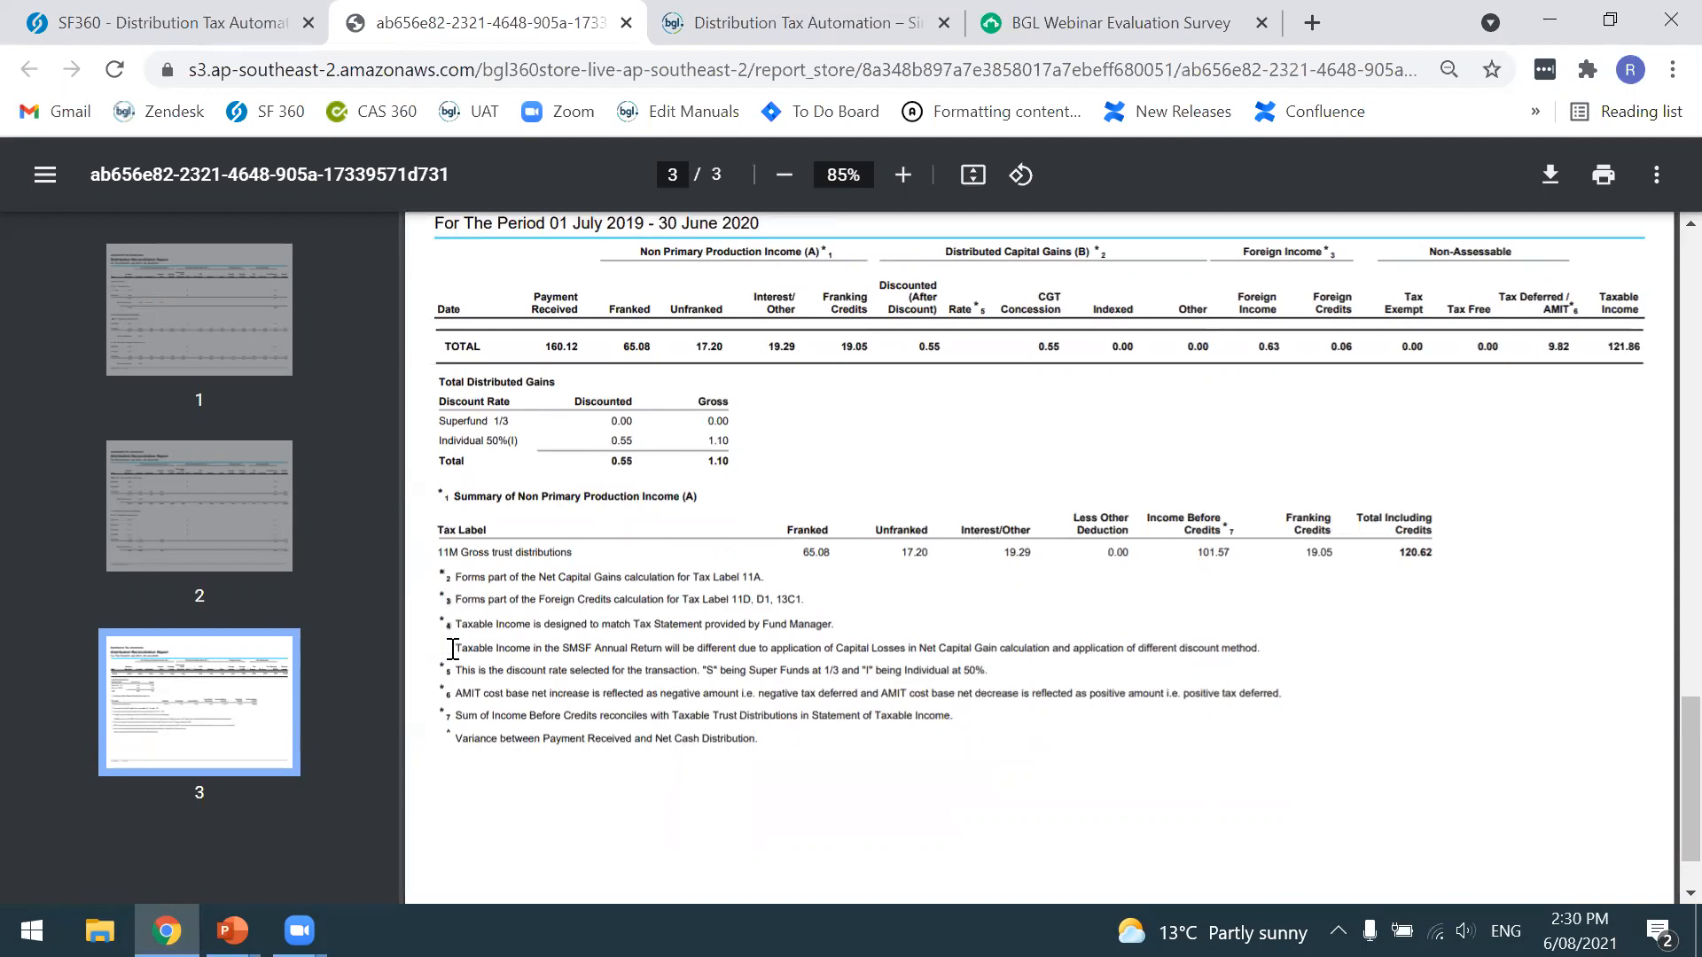
scroll(450, 679, "up", 1)
scroll(450, 679, "up", 1)
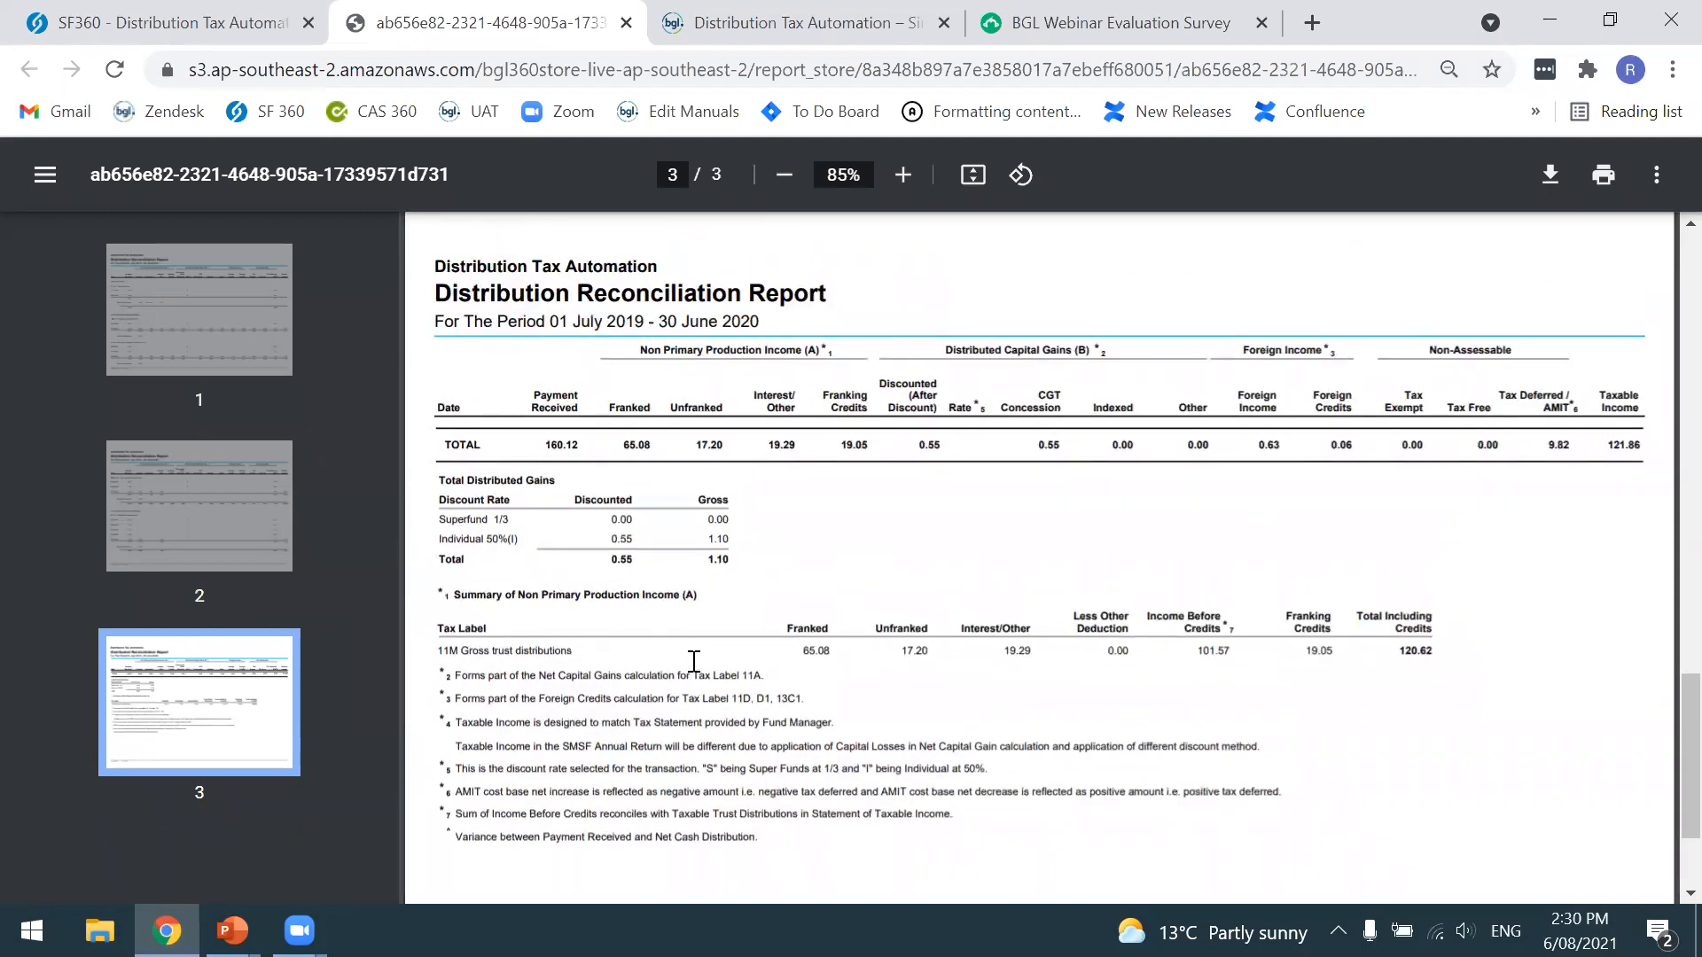
Highlight the Distributed Capital Gains (B) heading's footnote reference and Tax Label 11A in the footnotes, and close the exported report
left_click_drag(974, 350, 1078, 355)
left_click(1078, 354)
left_click_drag(694, 675, 762, 676)
left_click(760, 677)
left_click(627, 22)
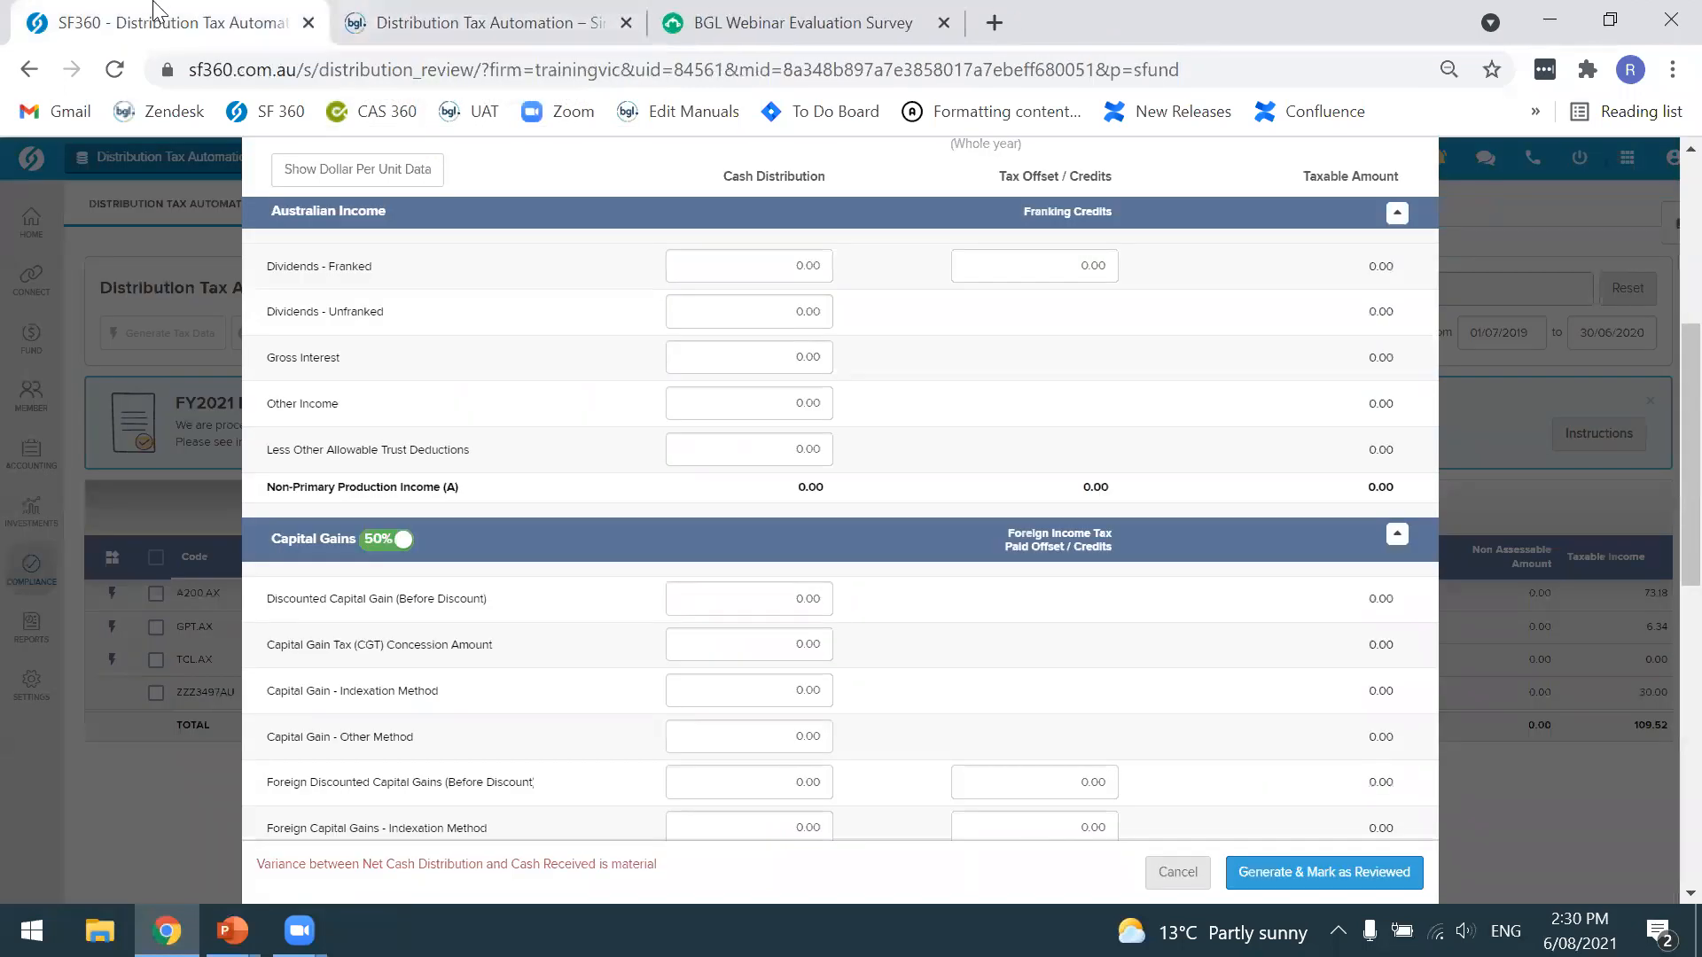
Cancel the ZZZ3497AU Custom Tax Data form and open the fund's Period Compliance page
left_click(1174, 872)
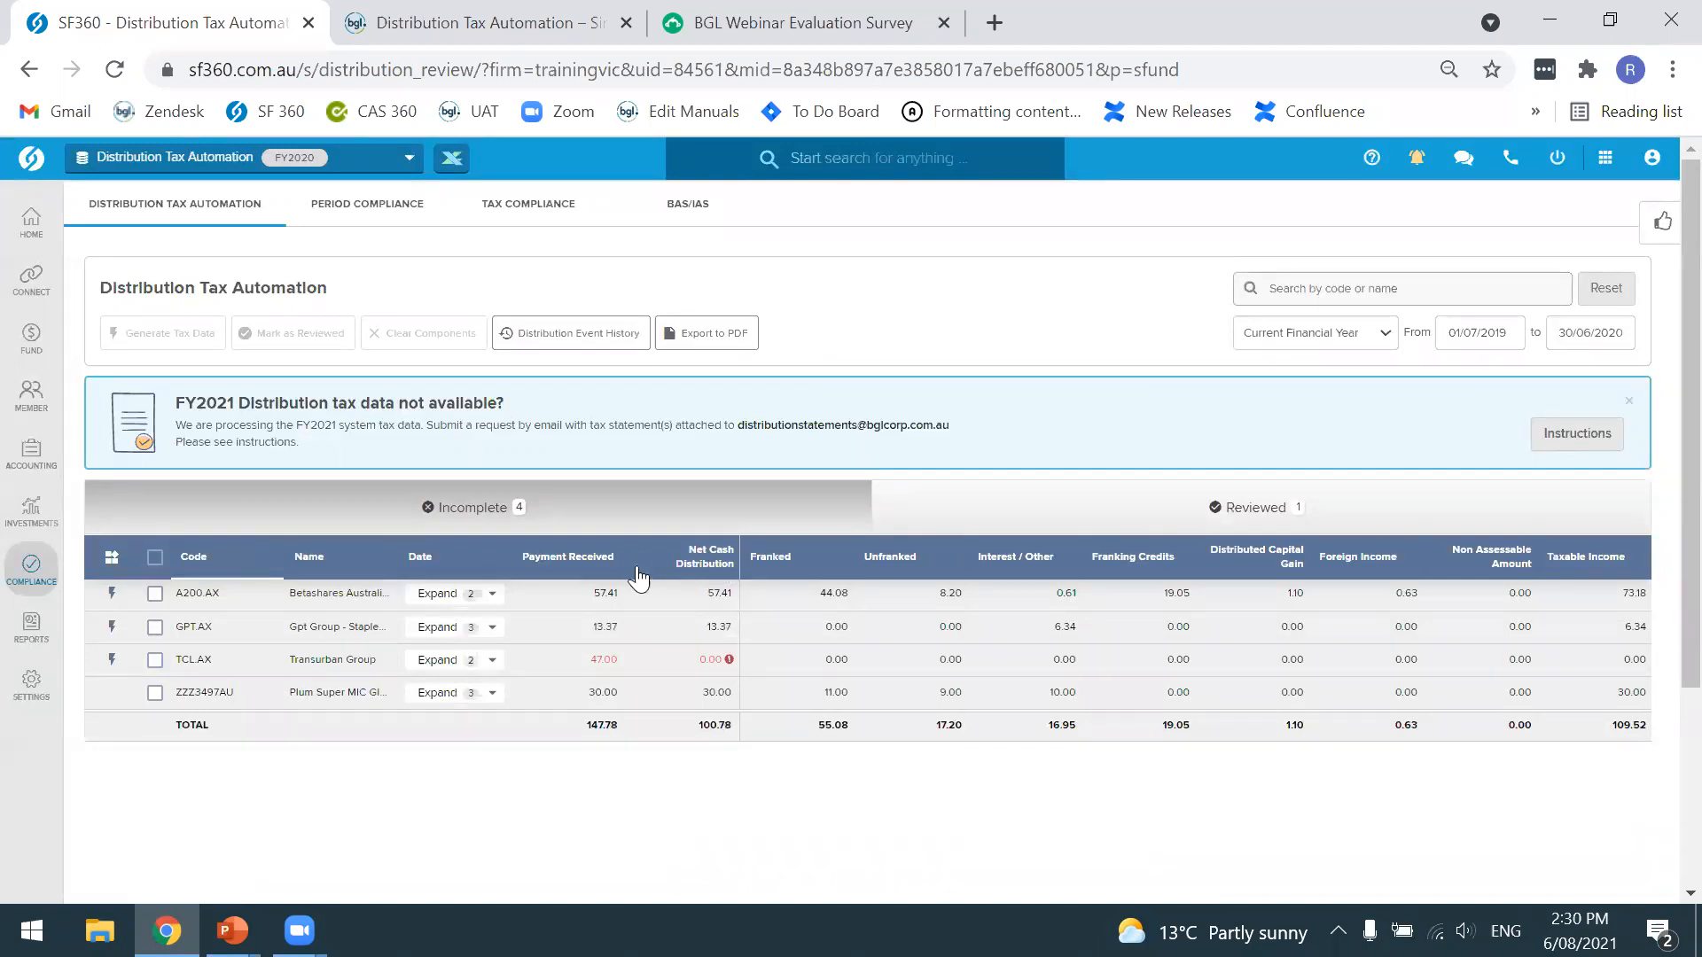
mouse_move(20, 585)
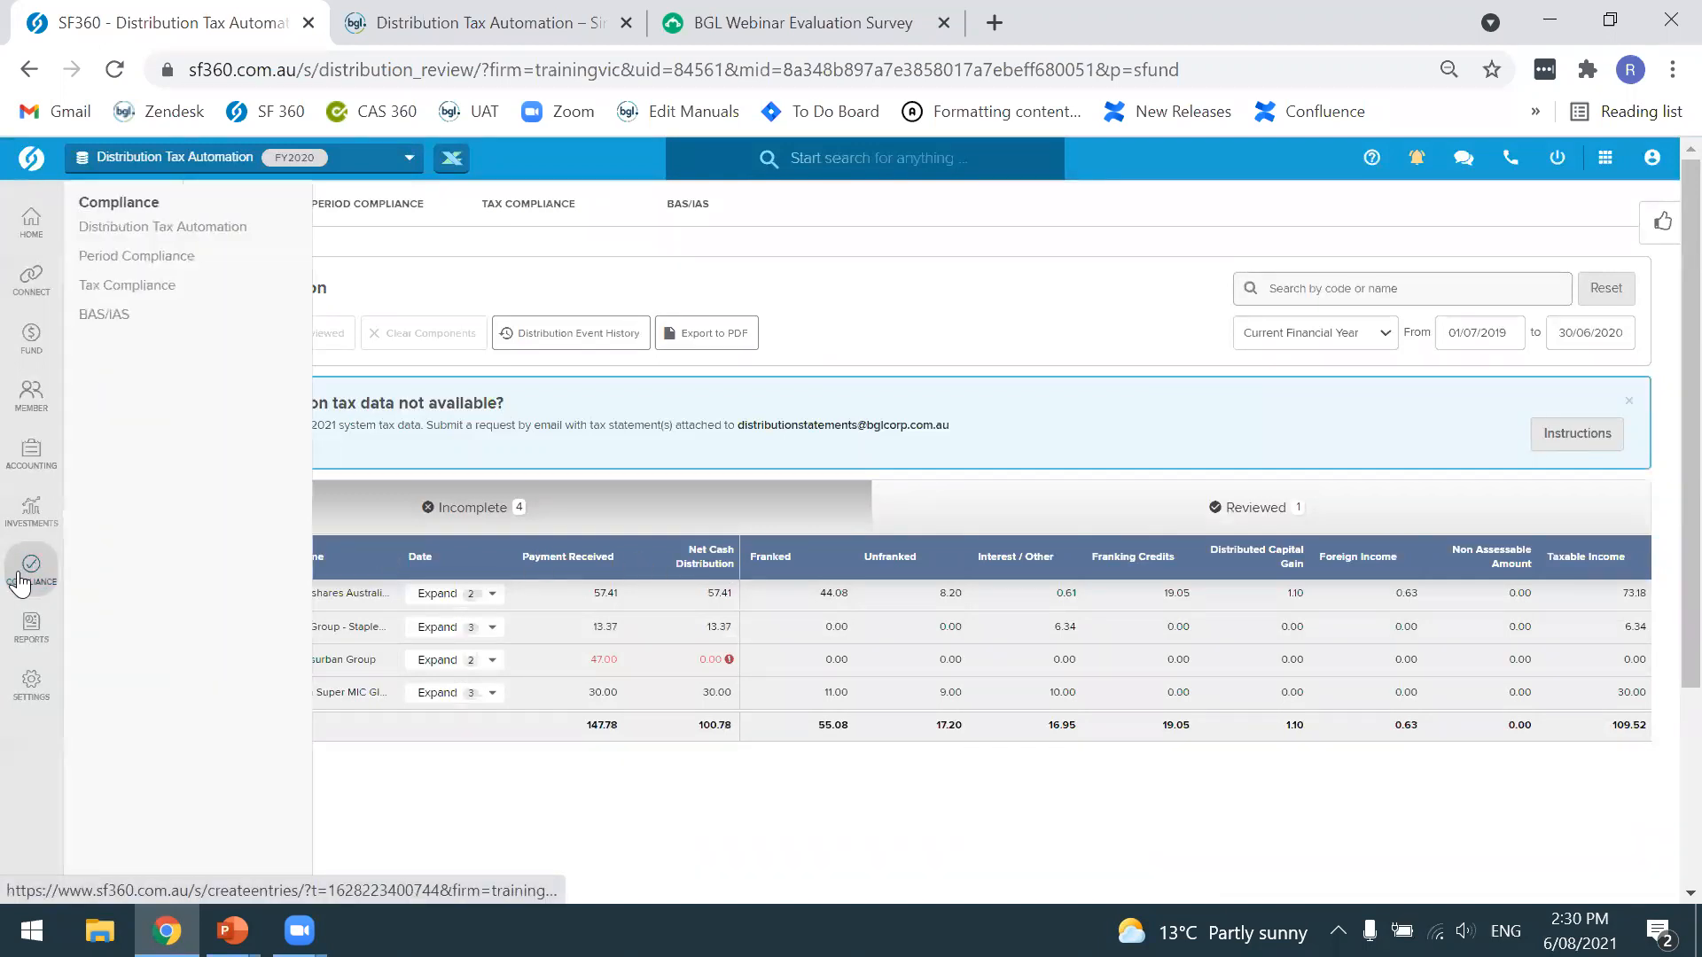
left_click(95, 263)
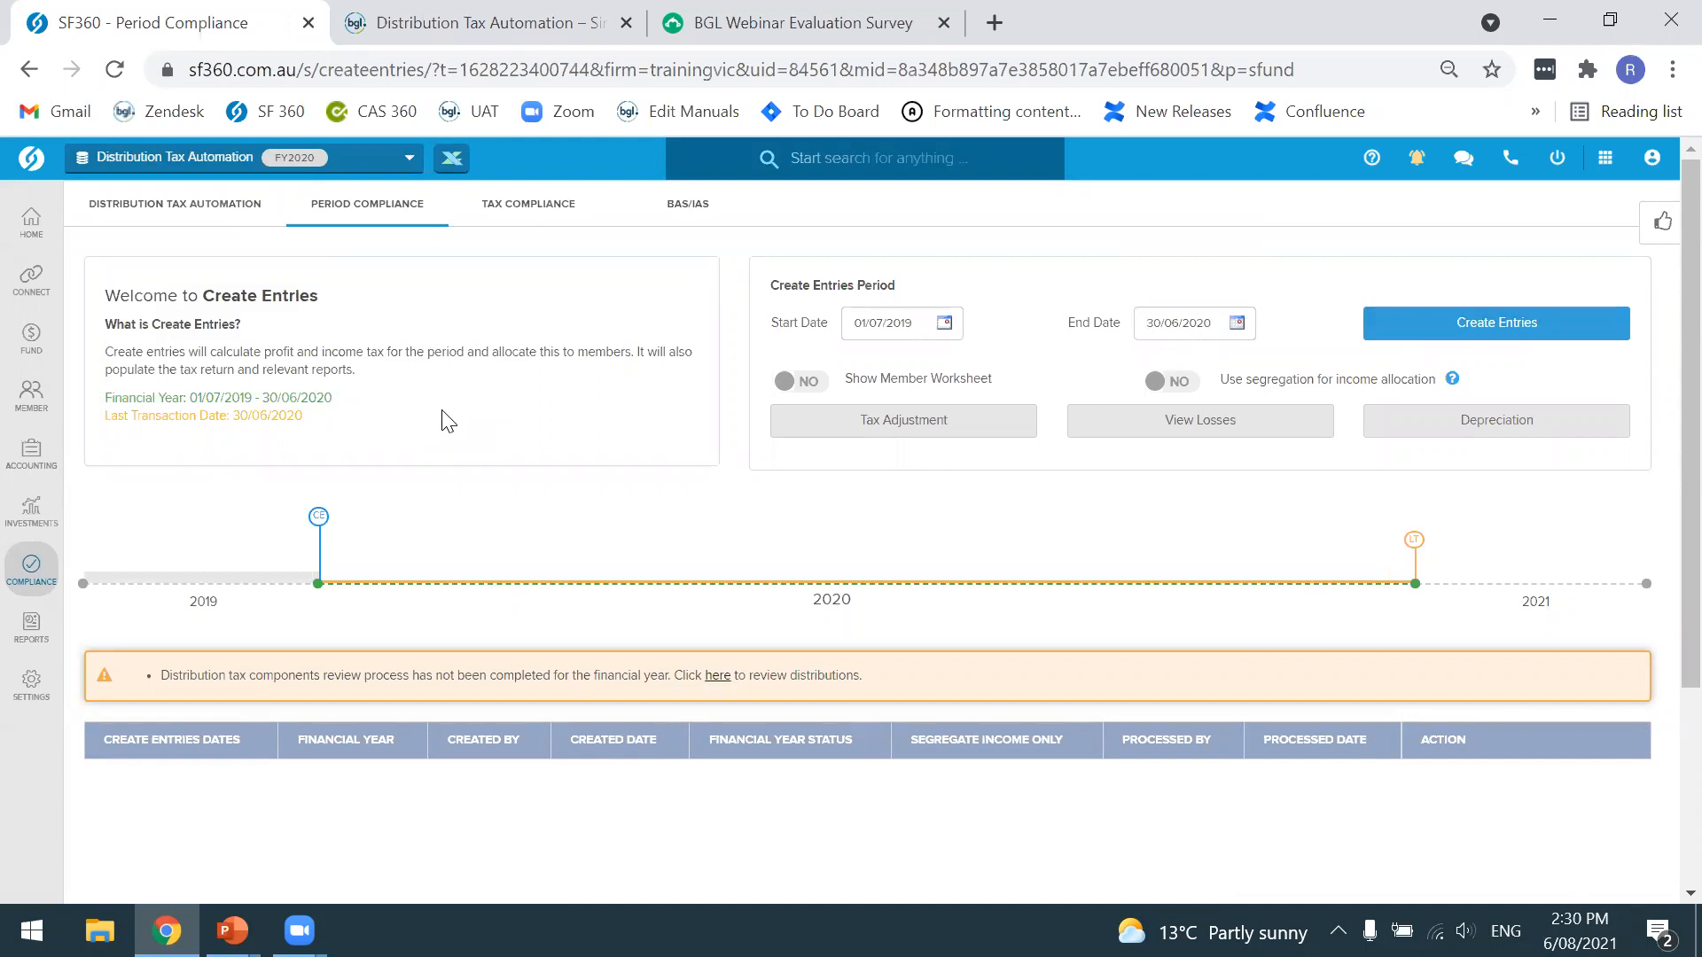
Switch to the PowerPoint slide show and advance to the Questions slide
key("alt+Tab")
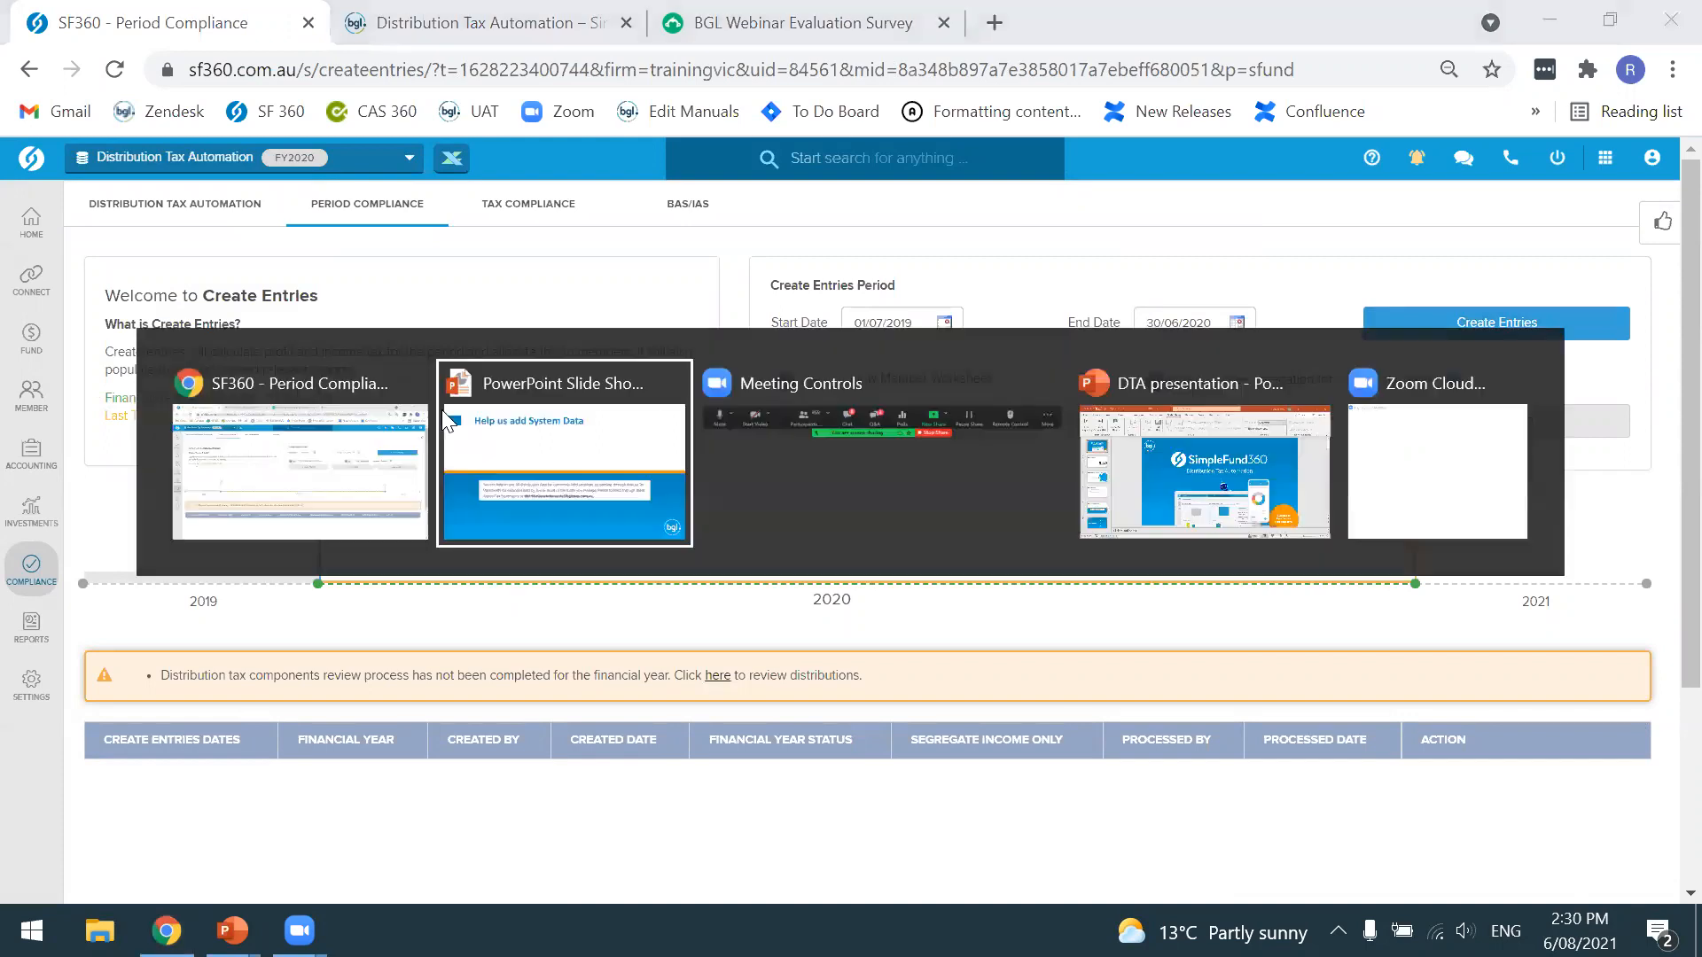
key("Right")
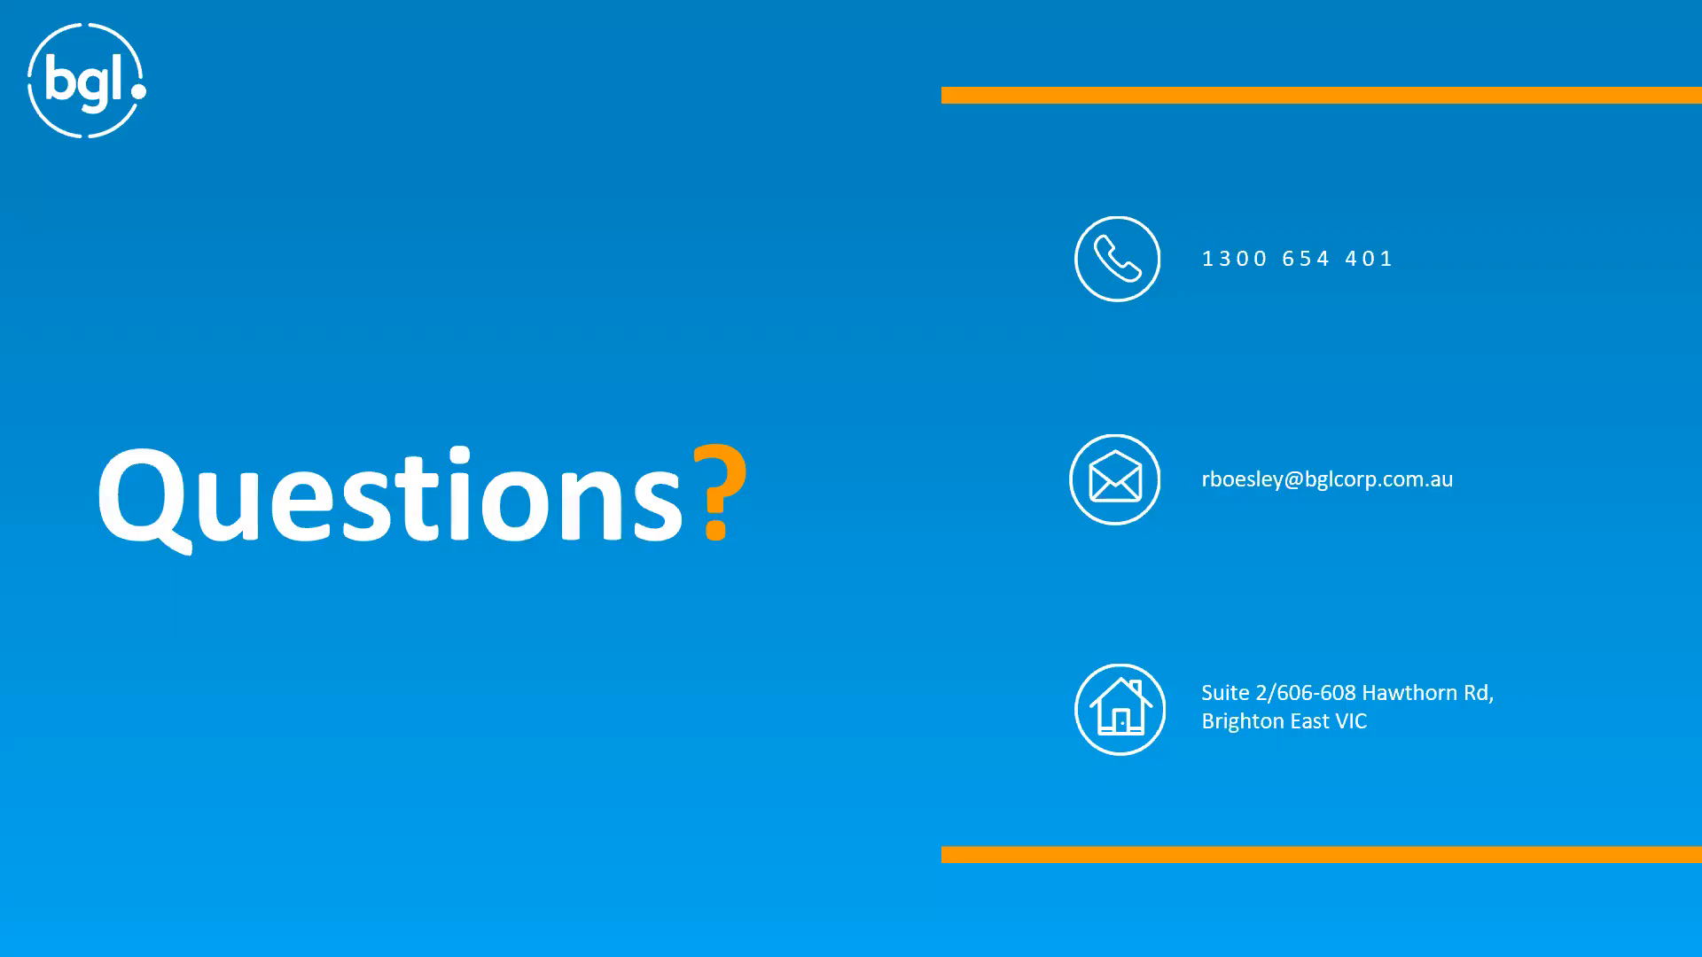